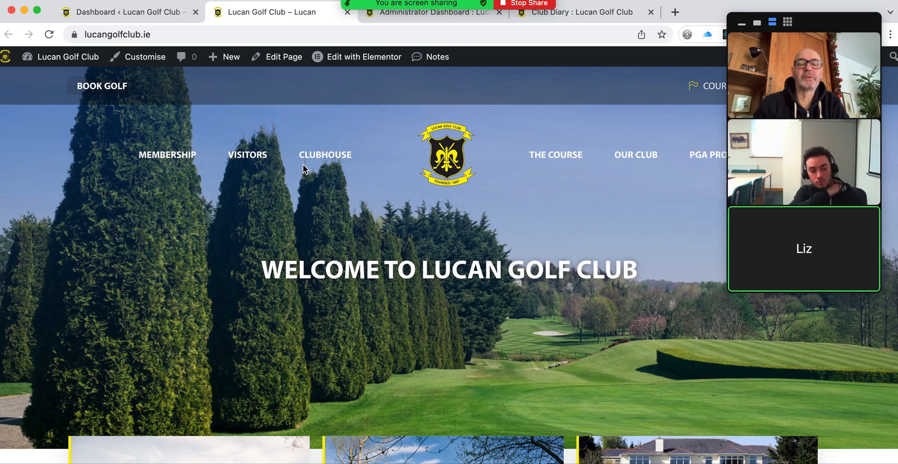
# Step: Go from the Club Diary to the members dashboard, down to the Account Balance and Handicap panels
pyautogui.click(572, 17)
pyautogui.moveTo(331, 149)
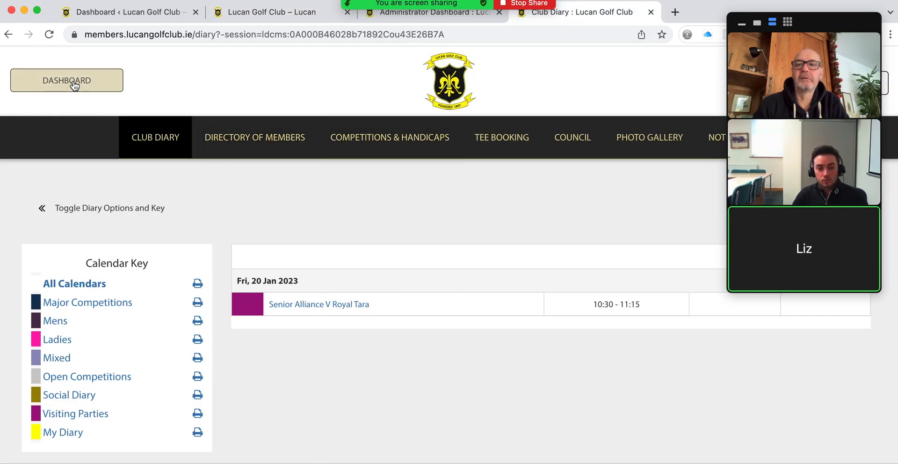
pyautogui.click(70, 81)
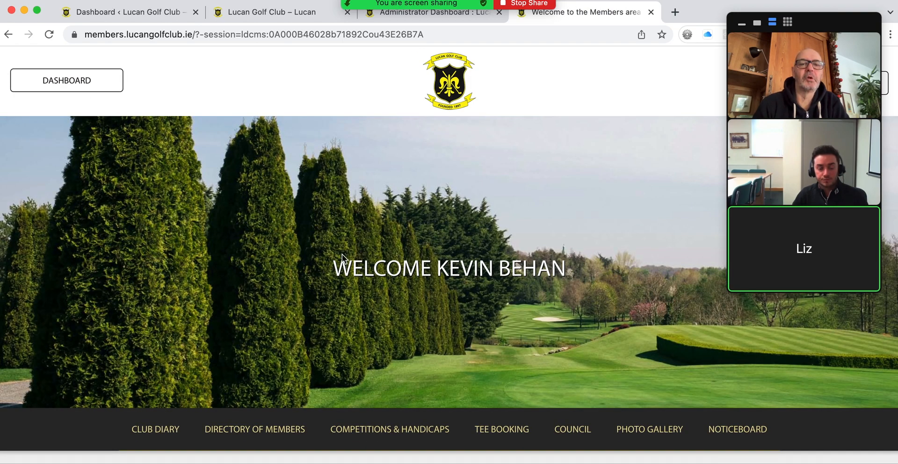
pyautogui.scroll(-7, 295, 218)
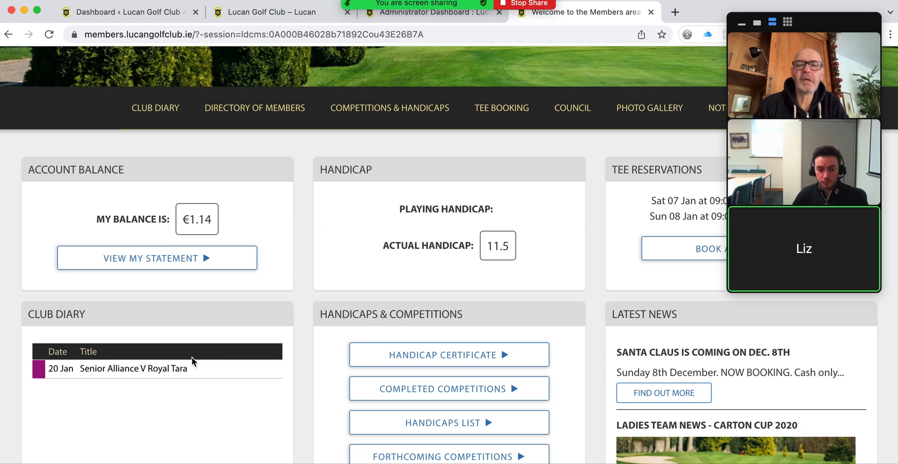
pyautogui.scroll(-2, 210, 432)
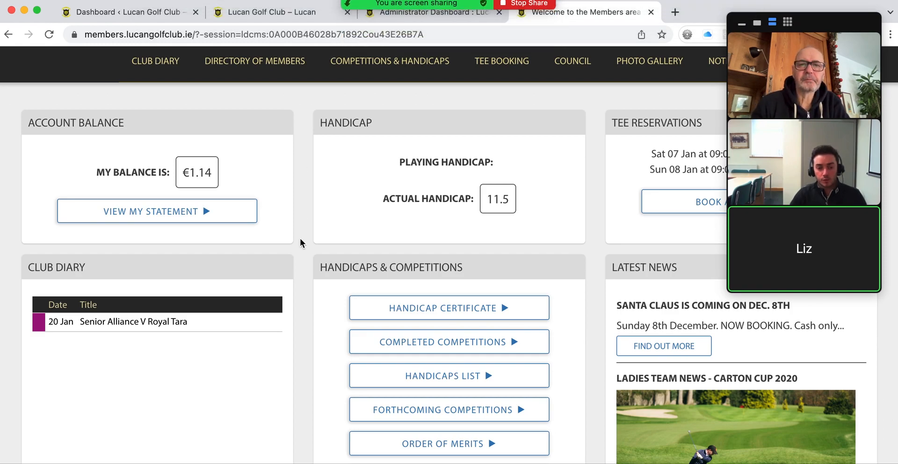
pyautogui.scroll(3, 299, 209)
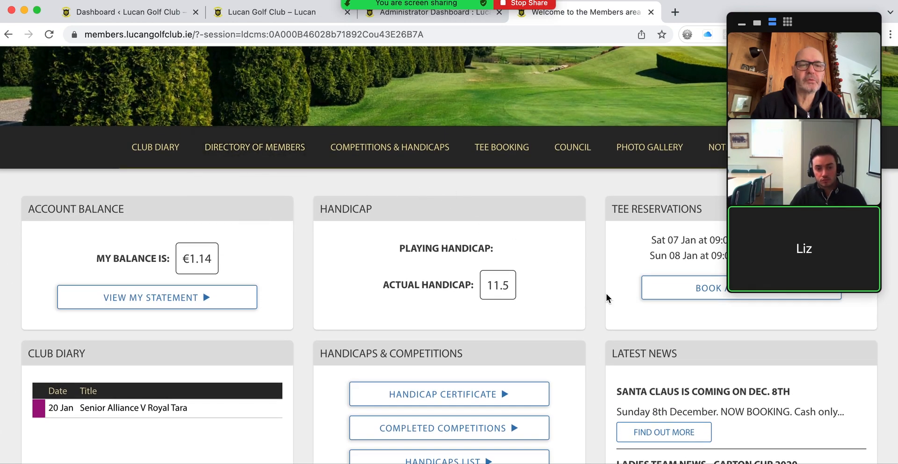
pyautogui.scroll(-4, 610, 327)
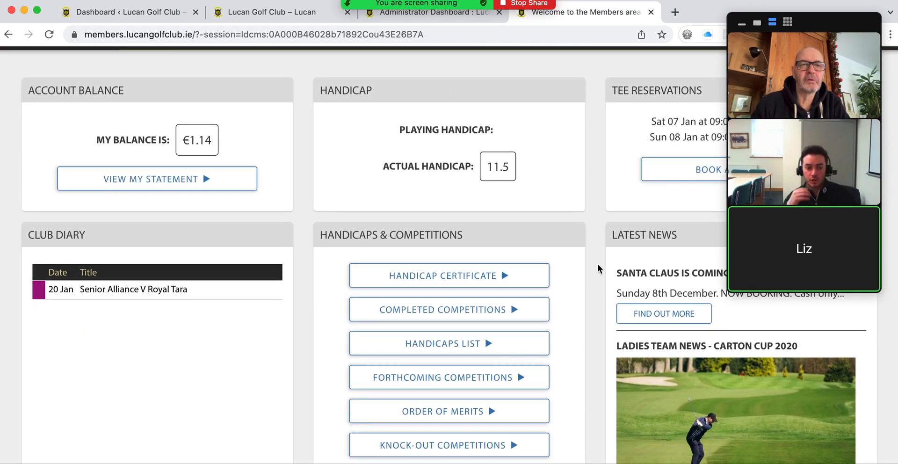
pyautogui.scroll(2, 596, 274)
pyautogui.scroll(1, 596, 274)
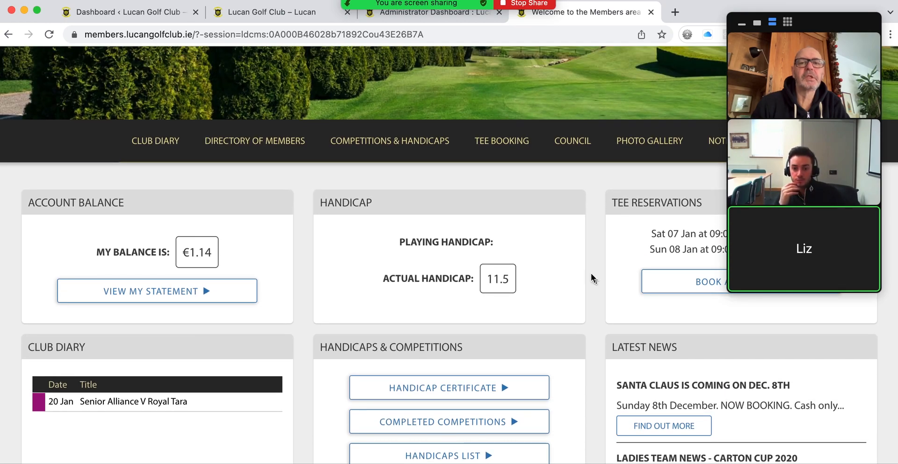
pyautogui.moveTo(381, 159)
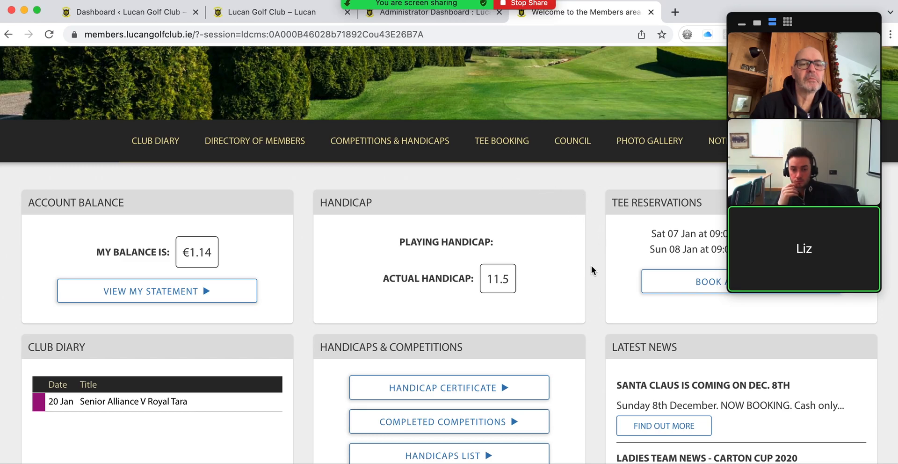
pyautogui.scroll(-3, 591, 265)
pyautogui.scroll(-3, 591, 265)
pyautogui.scroll(5, 591, 265)
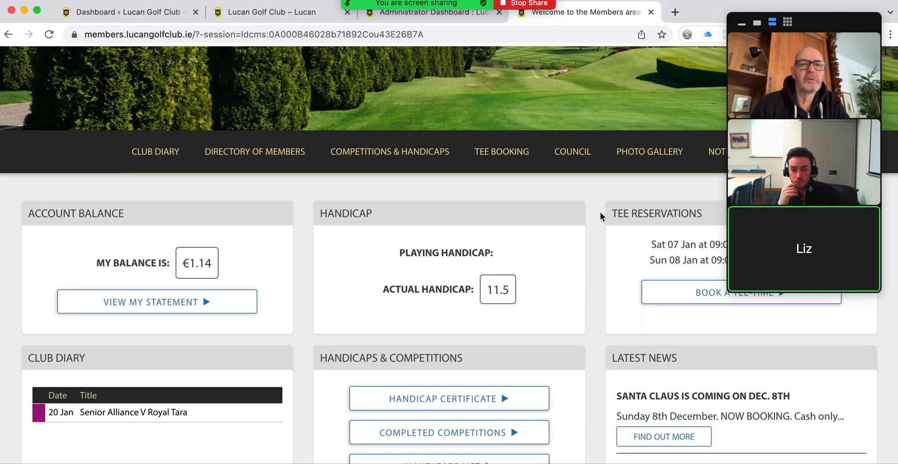
# Step: Open the Men's Results noticeboard page and look through its posts
pyautogui.moveTo(804, 28); pyautogui.dragTo(827, 197)
pyautogui.moveTo(726, 142)
pyautogui.click(720, 190)
pyautogui.scroll(-5, 255, 196)
pyautogui.scroll(-12, 254, 194)
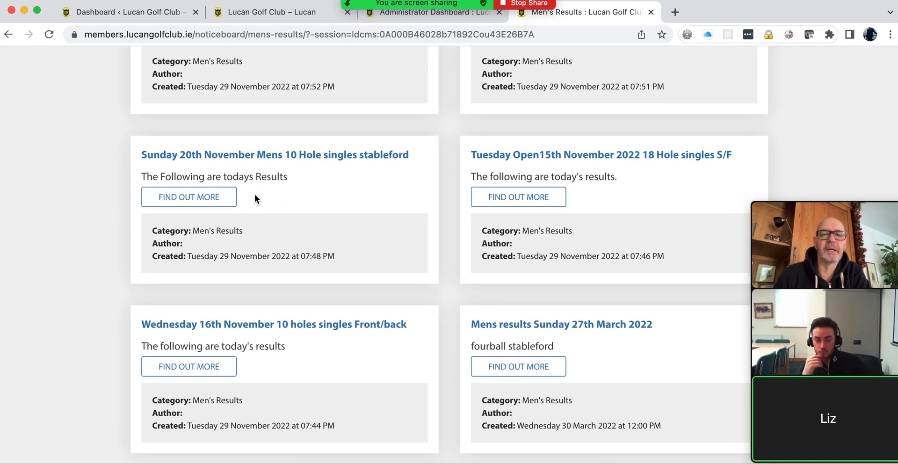
pyautogui.scroll(-3, 255, 195)
pyautogui.scroll(10, 254, 194)
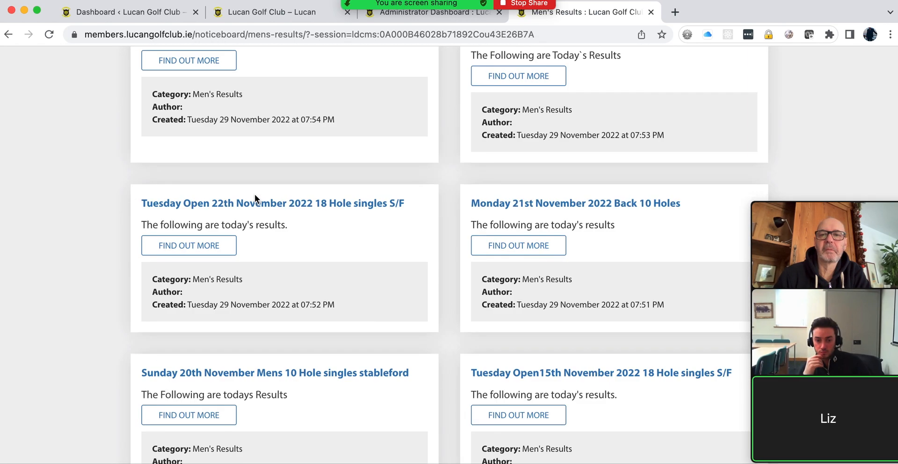
pyautogui.scroll(3, 254, 195)
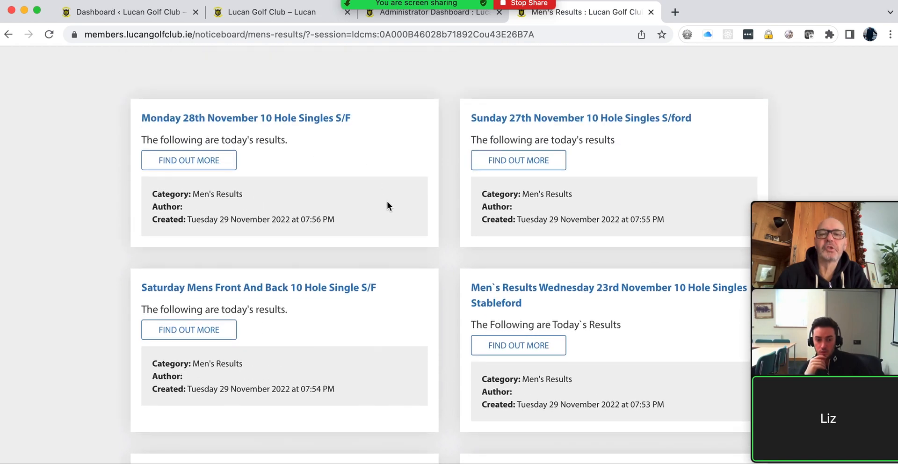
pyautogui.scroll(5, 525, 120)
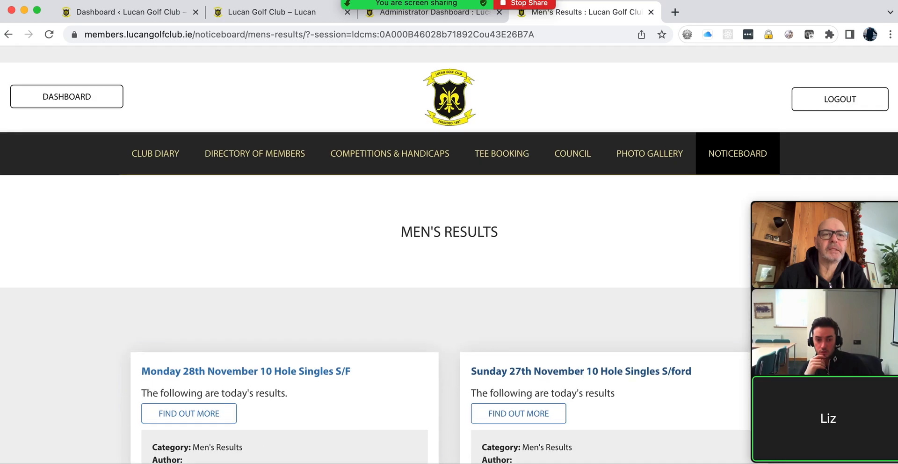
# Step: Switch to the Juniors noticeboard page, which lists the Senior Leinster Selection post
pyautogui.moveTo(710, 138)
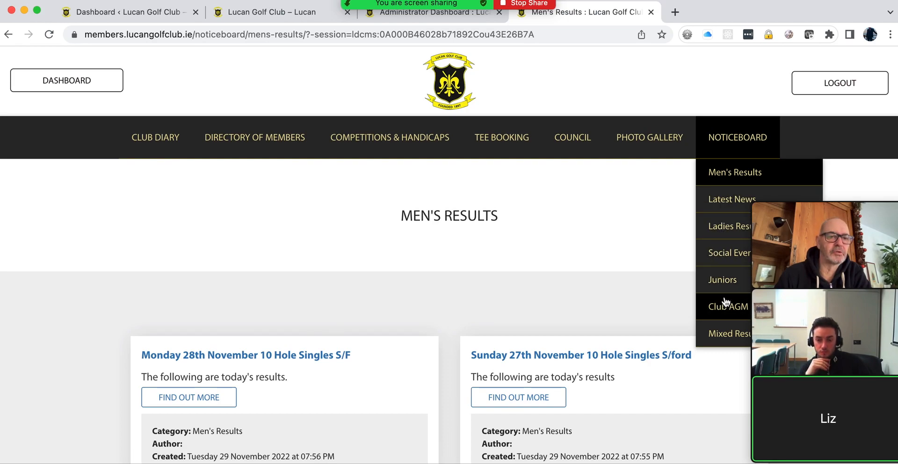
pyautogui.click(720, 283)
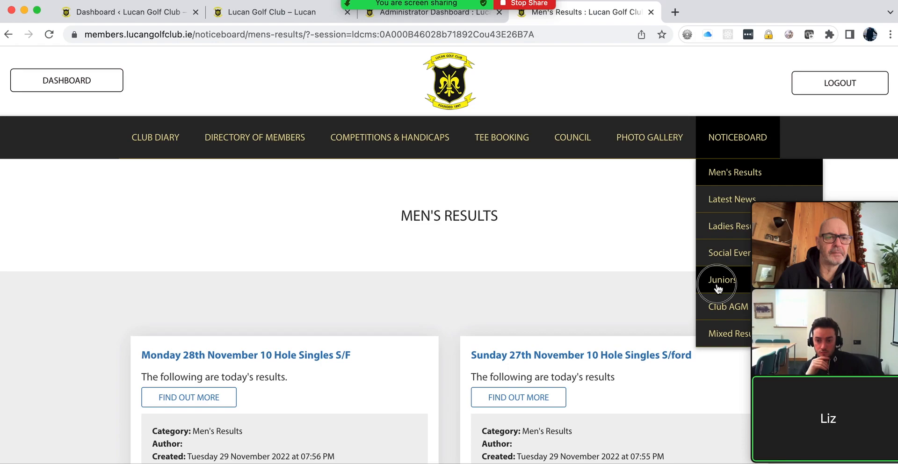
pyautogui.scroll(-3, 546, 225)
pyautogui.scroll(2, 545, 224)
pyautogui.moveTo(708, 86)
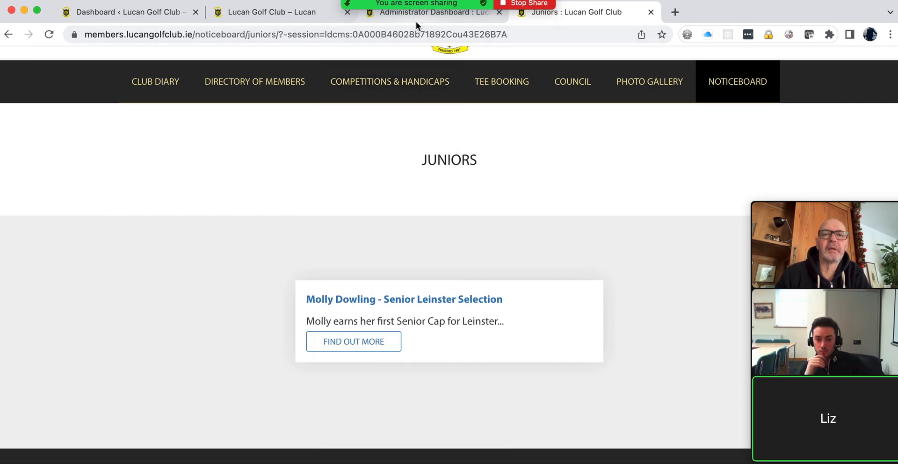
# Step: In the Administrator Dashboard, open CONTENT and the Noticeboard section's categories
pyautogui.click(413, 16)
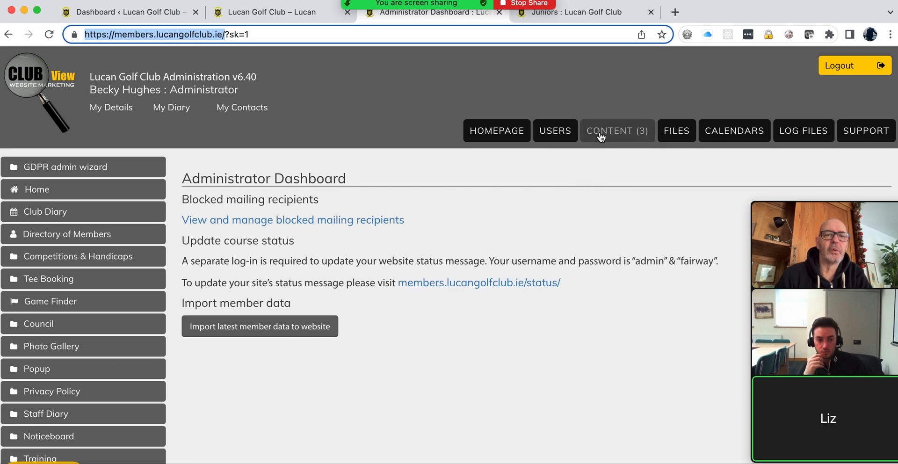
pyautogui.click(605, 133)
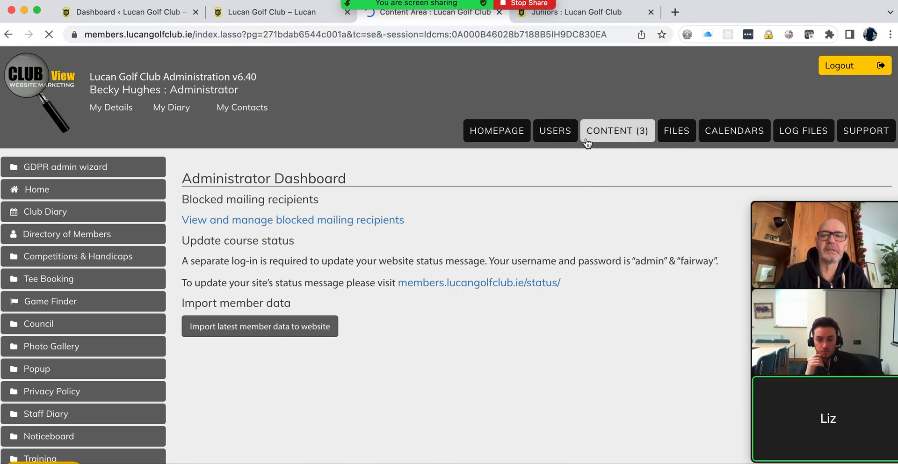
pyautogui.scroll(-6, 372, 210)
pyautogui.scroll(-3, 372, 213)
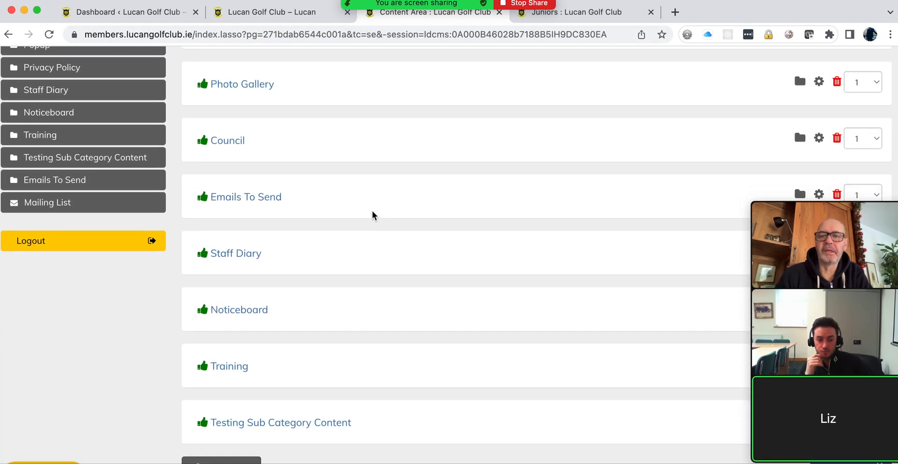
pyautogui.click(242, 290)
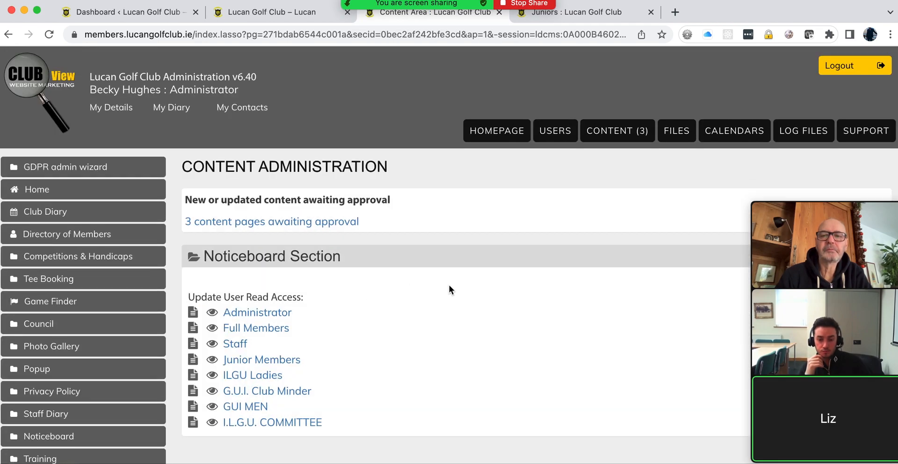
# Step: Open the Juniors category's edit form with Enable category switched off
pyautogui.scroll(-7, 449, 287)
pyautogui.scroll(-15, 449, 287)
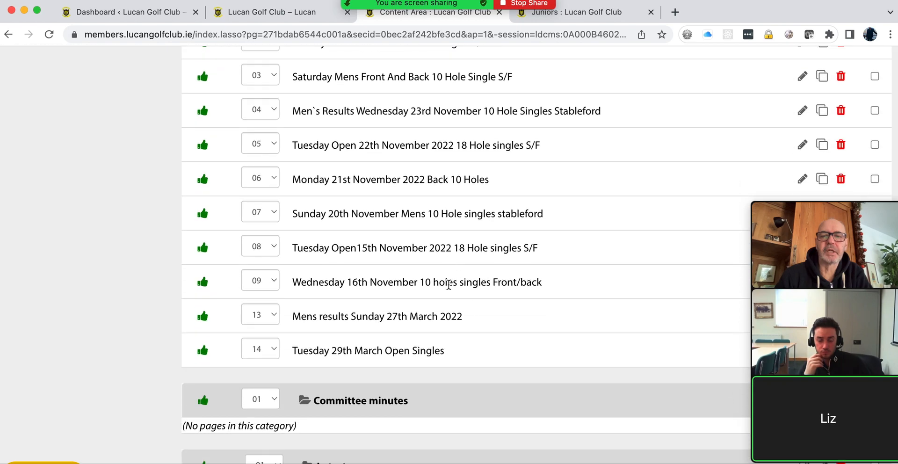
pyautogui.scroll(-6, 448, 287)
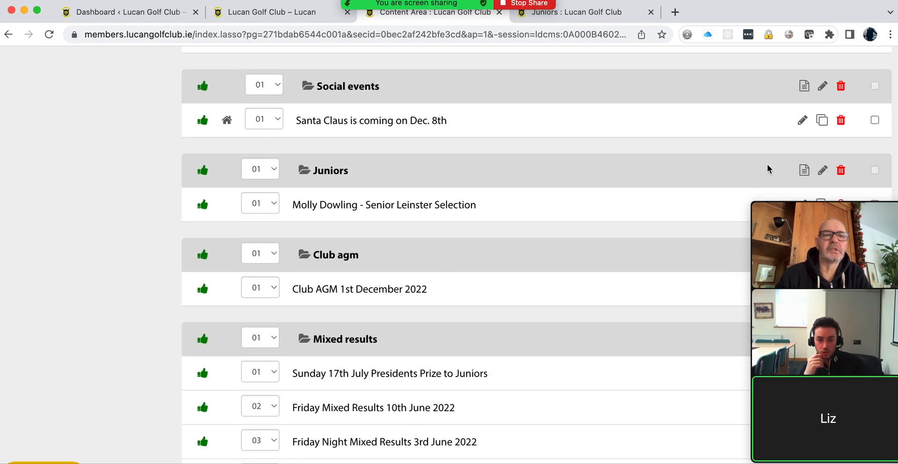
pyautogui.click(822, 174)
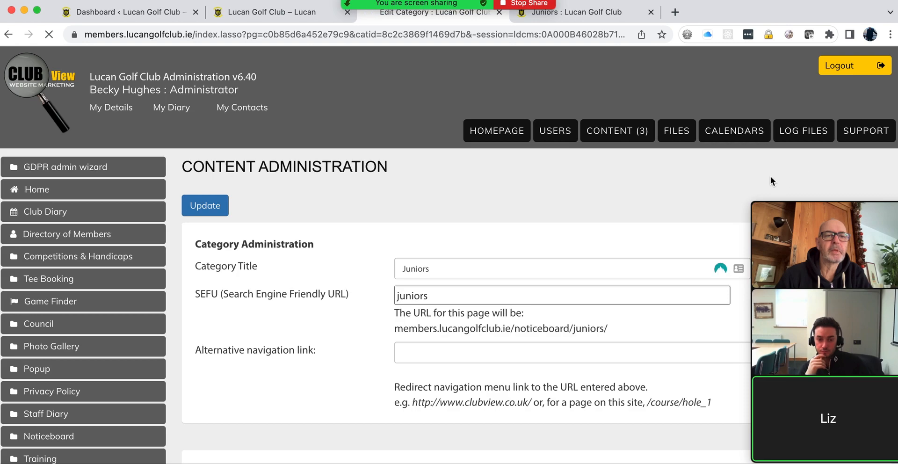
pyautogui.scroll(-2, 734, 182)
pyautogui.scroll(-2, 734, 182)
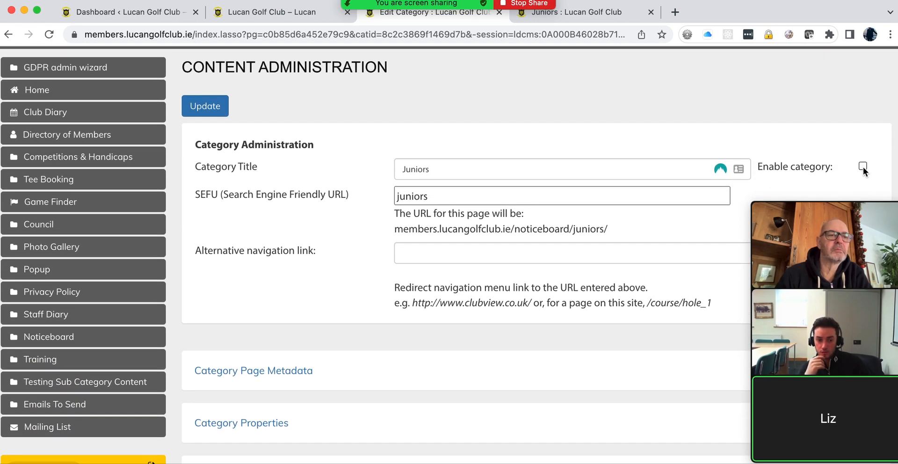
# Step: Save the Juniors category as disabled, confirm its public page shows 'page not found', and return to CONTENT
pyautogui.click(208, 106)
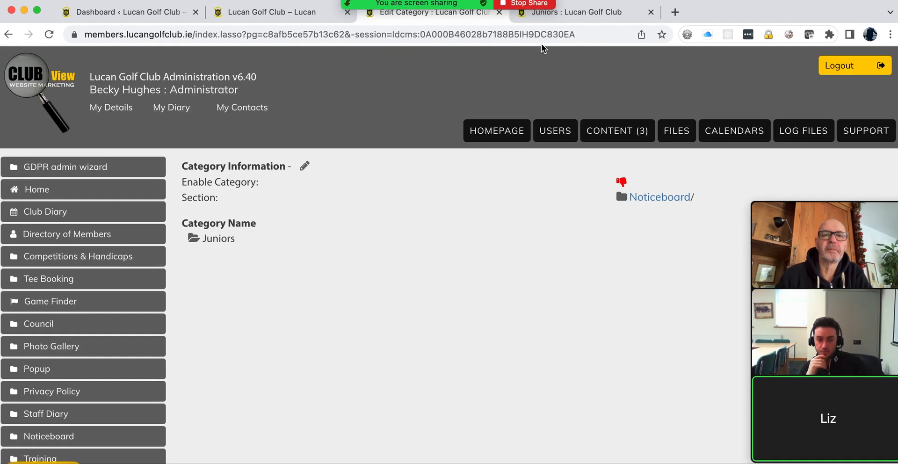
pyautogui.click(570, 12)
pyautogui.click(51, 34)
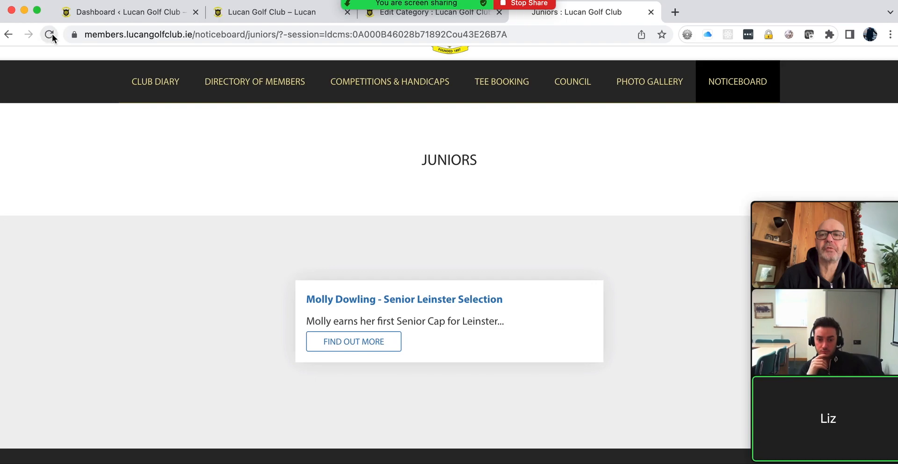
pyautogui.moveTo(728, 139)
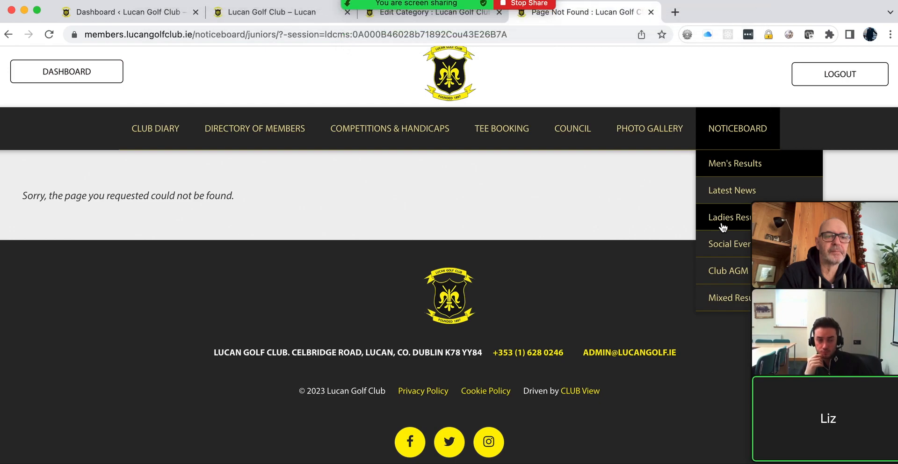
pyautogui.click(413, 18)
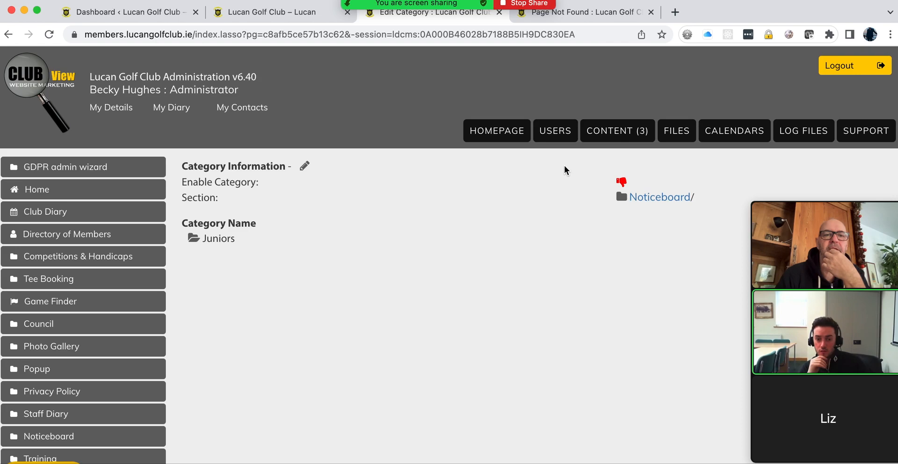
pyautogui.click(613, 133)
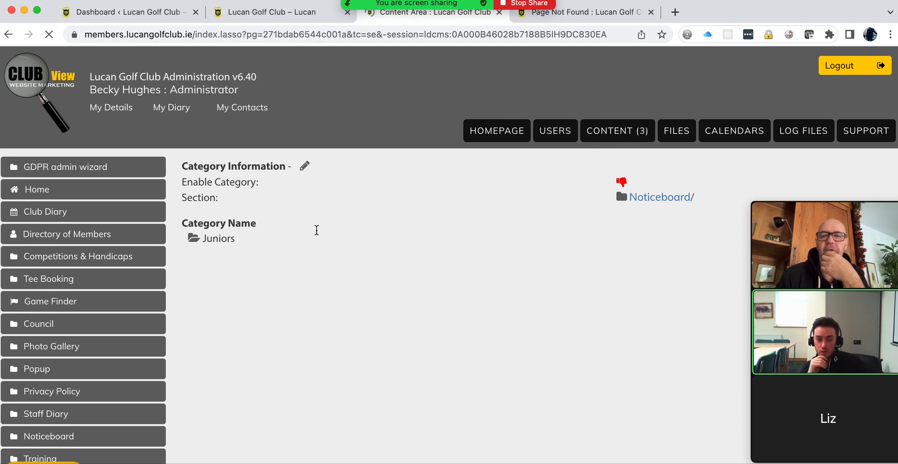
# Step: Create a Noticeboard/Men's Results page titled 'Test result', with read access for all seven groups
pyautogui.scroll(-6, 323, 195)
pyautogui.click(220, 294)
pyautogui.scroll(-2, 560, 303)
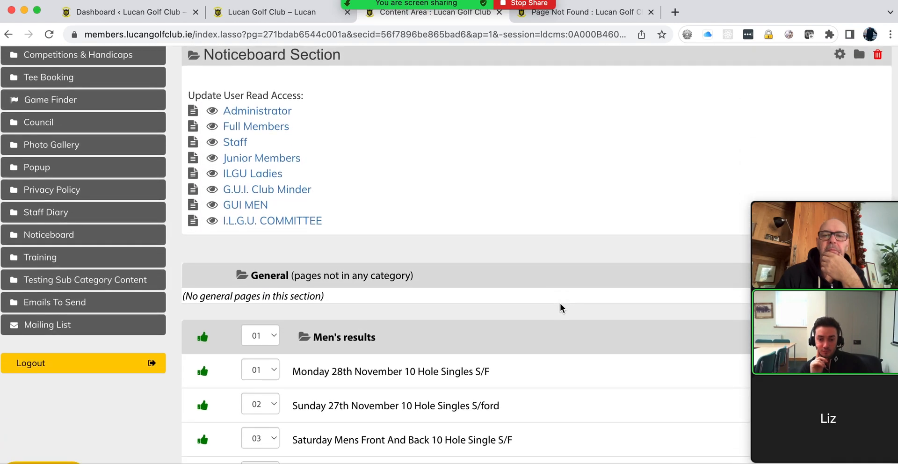
pyautogui.scroll(-6, 560, 304)
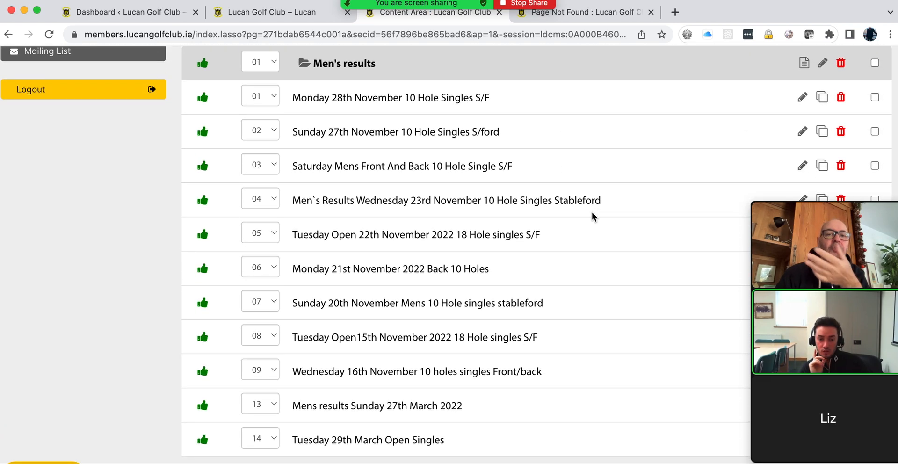
pyautogui.scroll(1, 593, 216)
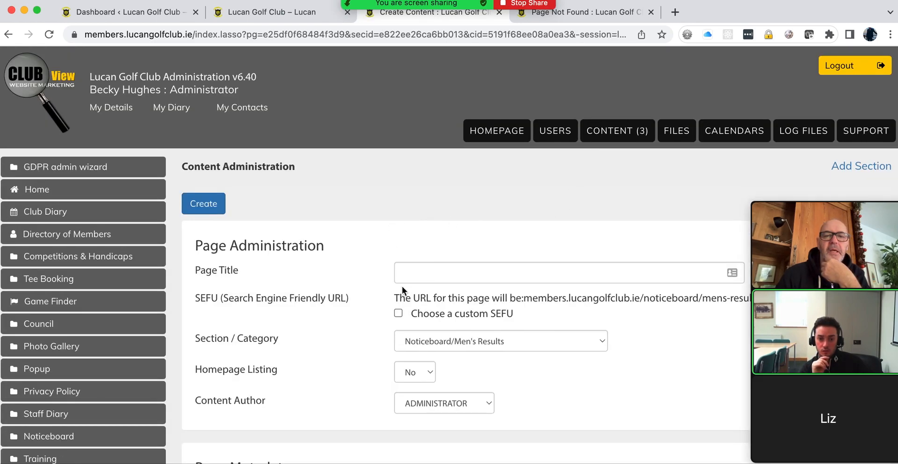
pyautogui.click(410, 280)
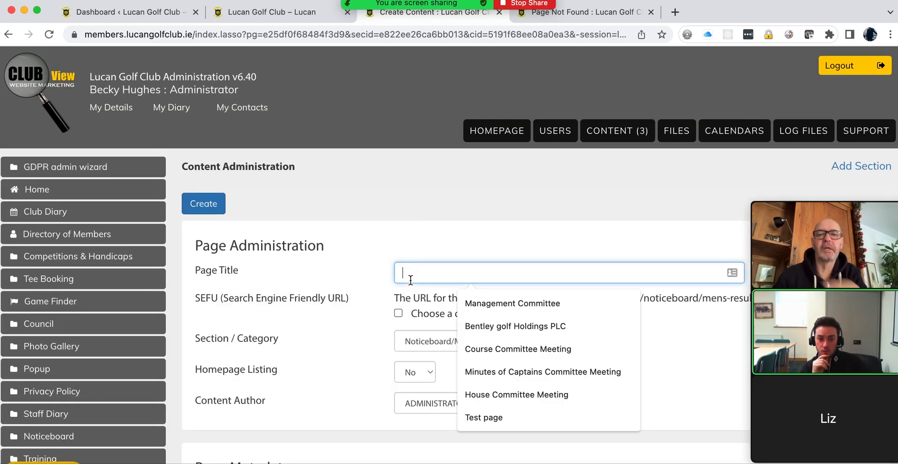
pyautogui.write('Test result')
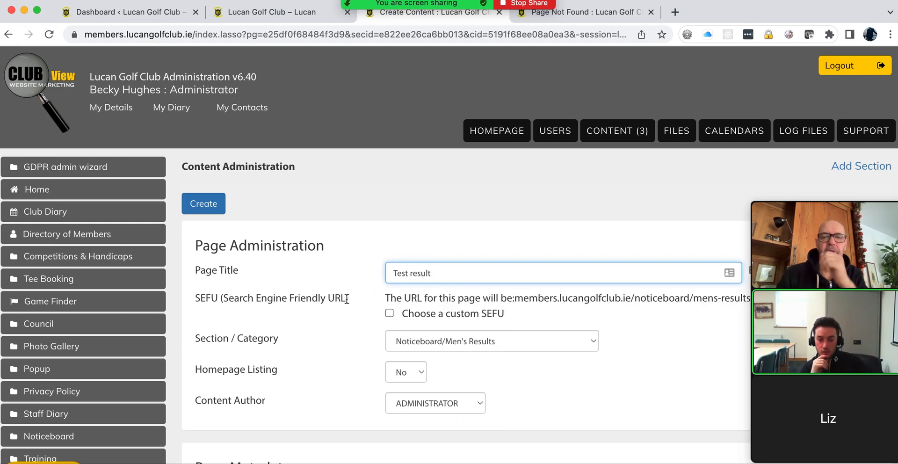
pyautogui.scroll(-10, 321, 305)
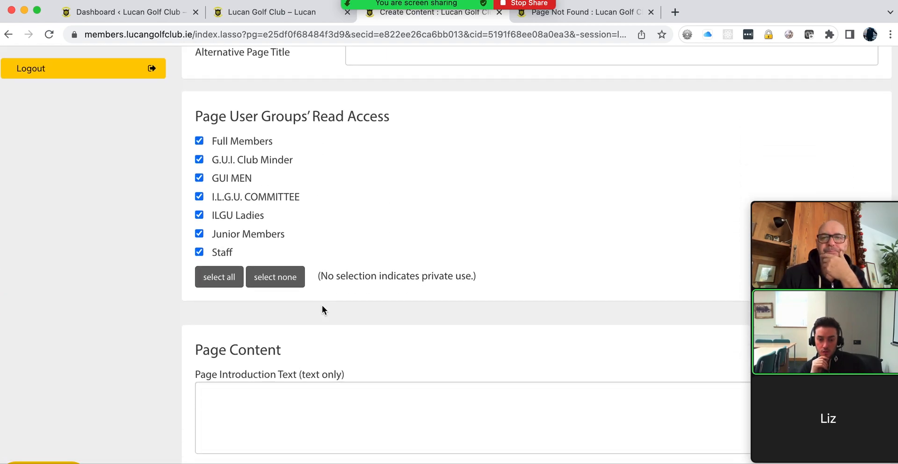
pyautogui.scroll(-3, 322, 304)
pyautogui.scroll(2, 321, 305)
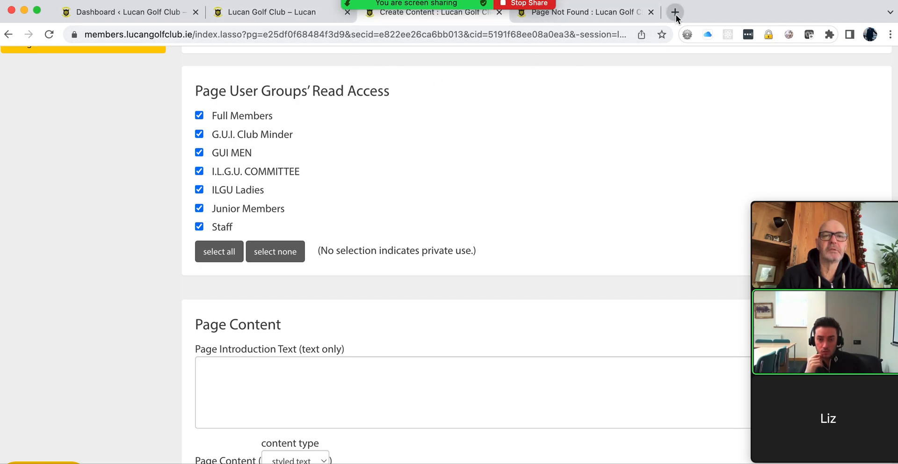
# Step: On lucangolfclub.ie's Our Club page, select and copy the Club History paragraph
pyautogui.click(260, 14)
pyautogui.scroll(-15, 293, 262)
pyautogui.scroll(1, 293, 262)
pyautogui.scroll(12, 293, 263)
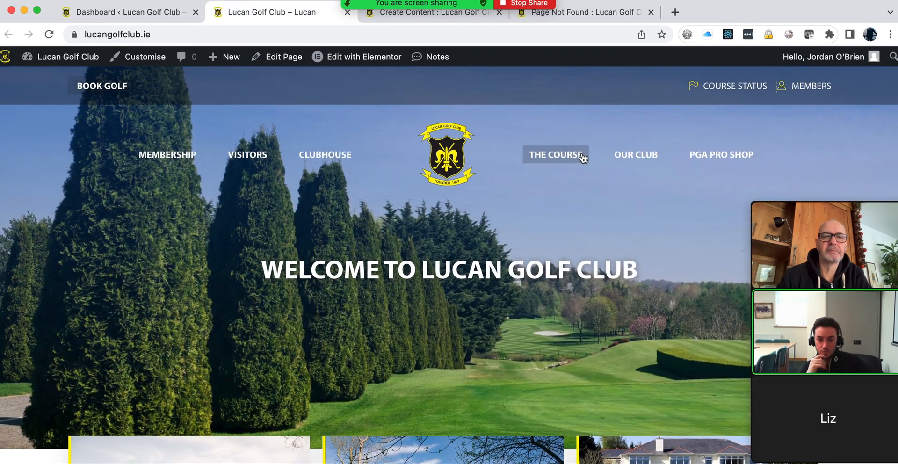
pyautogui.click(636, 154)
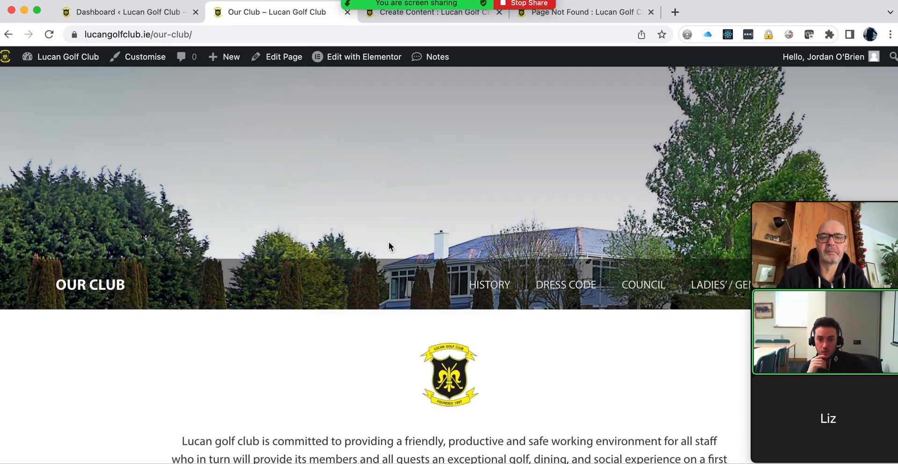
pyautogui.scroll(-6, 389, 242)
pyautogui.moveTo(640, 295); pyautogui.dragTo(513, 234)
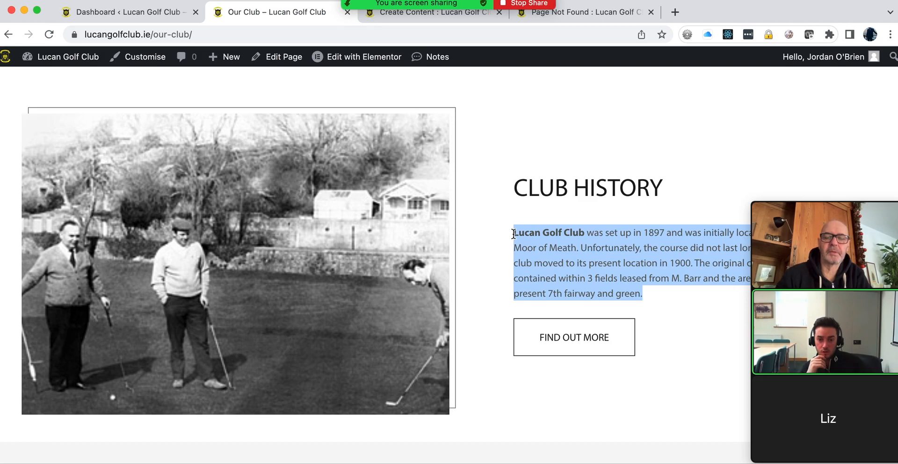
# Step: Return to the members site tabs and the new page's creation form
pyautogui.click(597, 14)
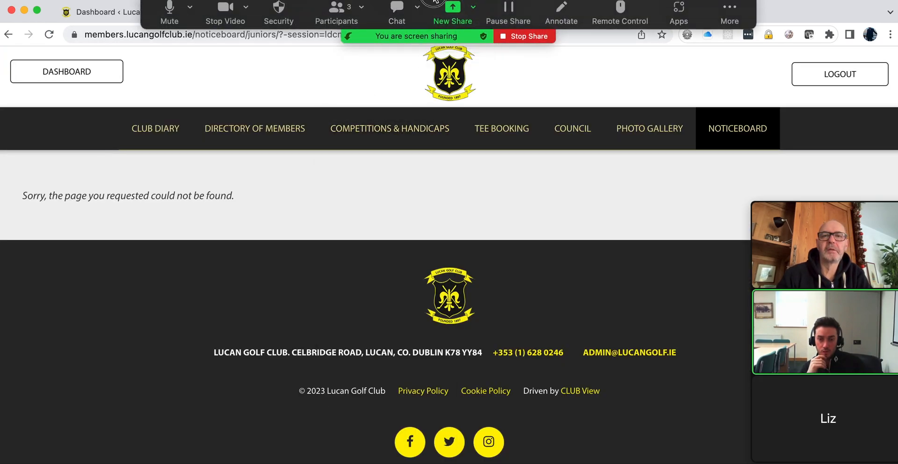
pyautogui.scroll(2, 559, 121)
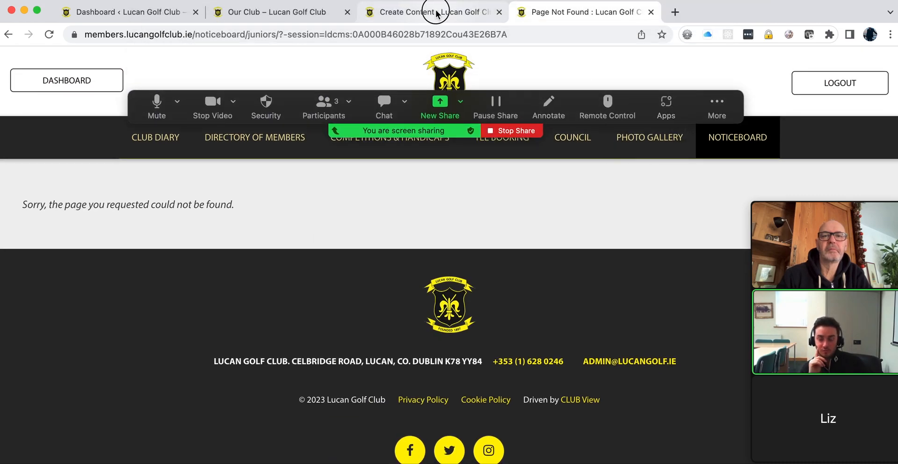
pyautogui.click(435, 11)
# Step: Paste the club history into Page Introduction Text, keeping only the text up to 'Meath'
pyautogui.scroll(-3, 184, 257)
pyautogui.scroll(1, 183, 257)
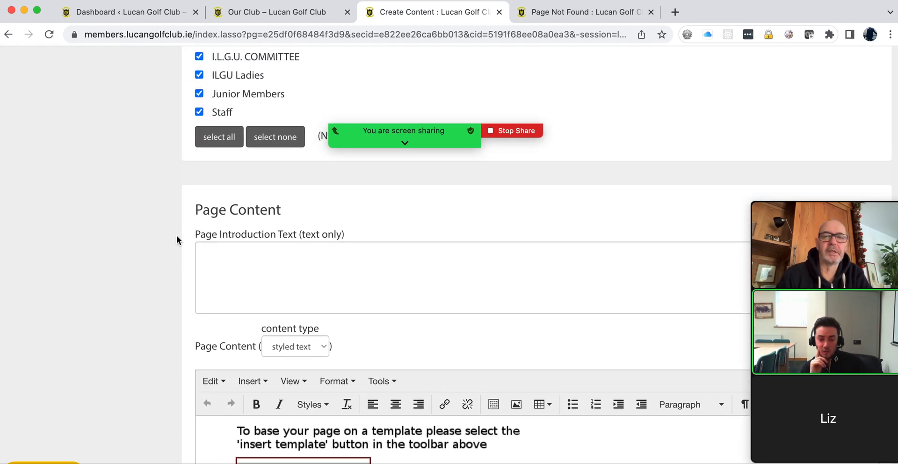
pyautogui.click(226, 252)
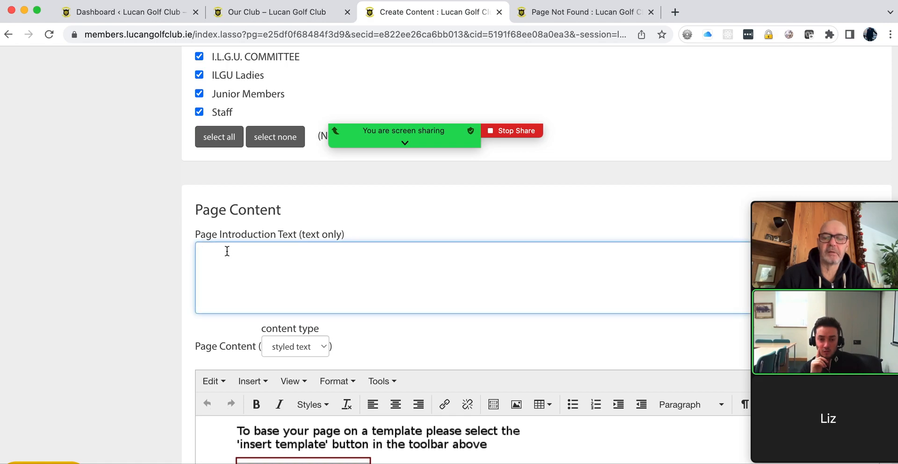
pyautogui.press('super+v')
pyautogui.moveTo(657, 259); pyautogui.dragTo(502, 254)
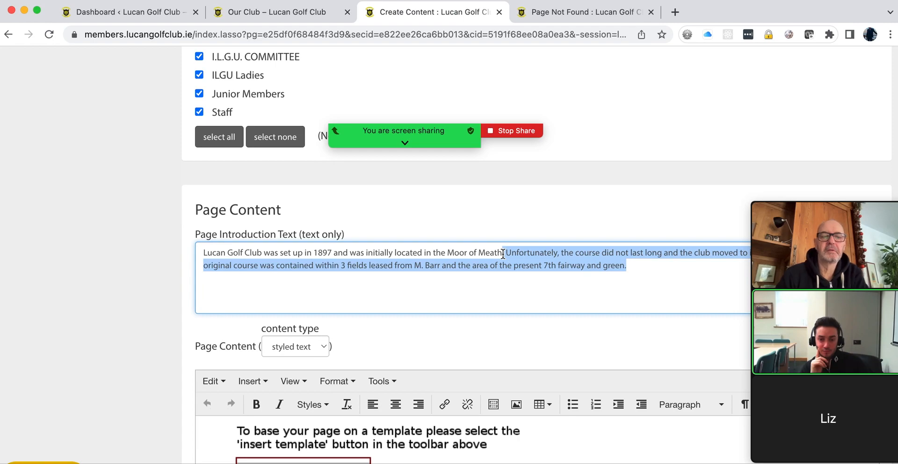
pyautogui.press('BackSpace')
# Step: Paste the full 1897 history paragraph into Page Content and create the Test result page
pyautogui.scroll(-10, 230, 239)
pyautogui.click(337, 201)
pyautogui.press('cmd+v')
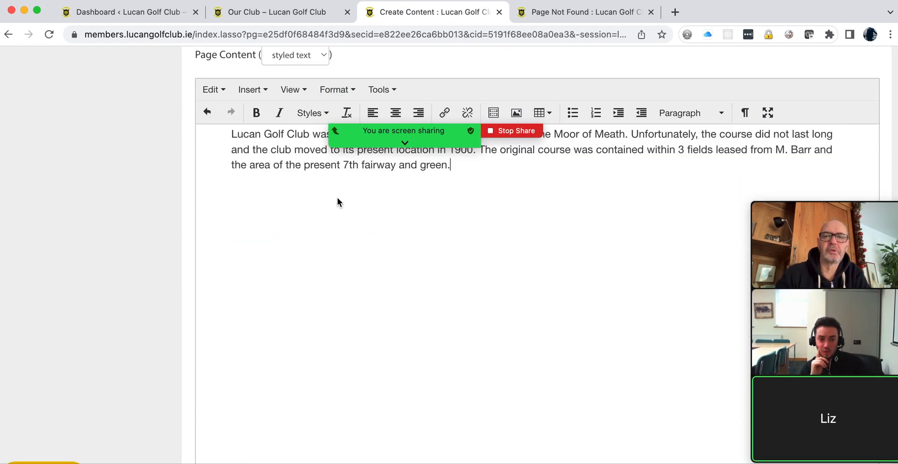
pyautogui.scroll(-3, 223, 236)
pyautogui.scroll(-8, 223, 237)
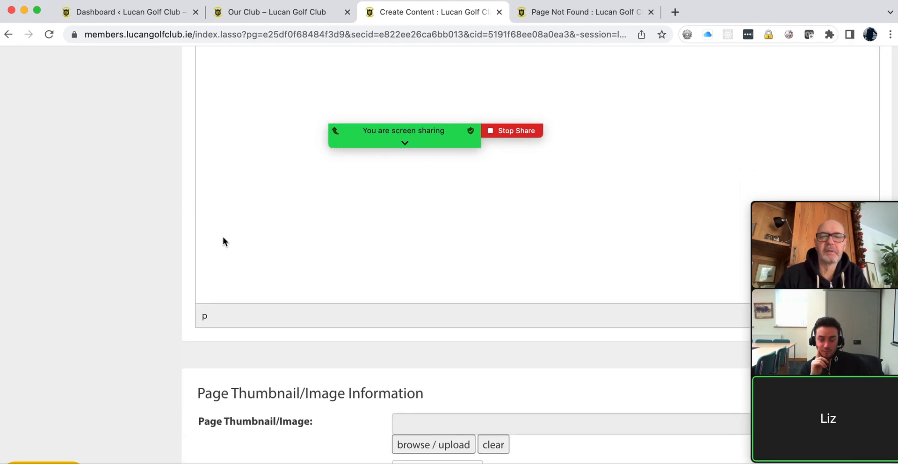
pyautogui.scroll(-14, 223, 237)
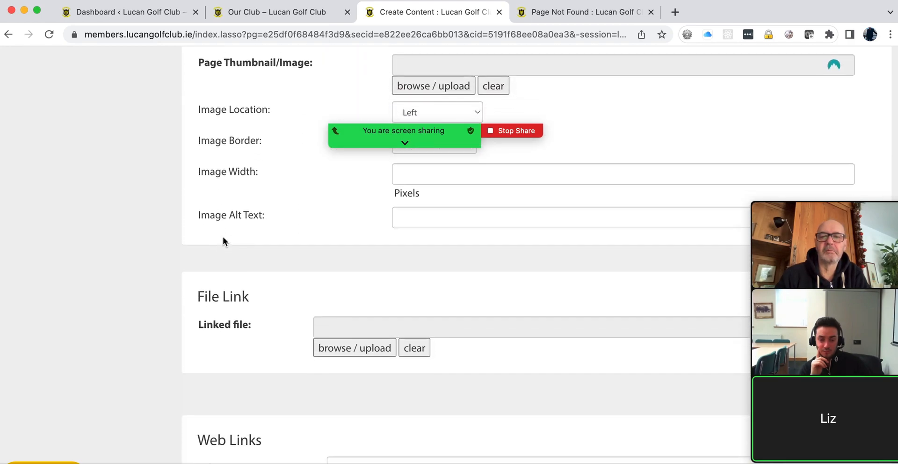
pyautogui.scroll(-2, 222, 236)
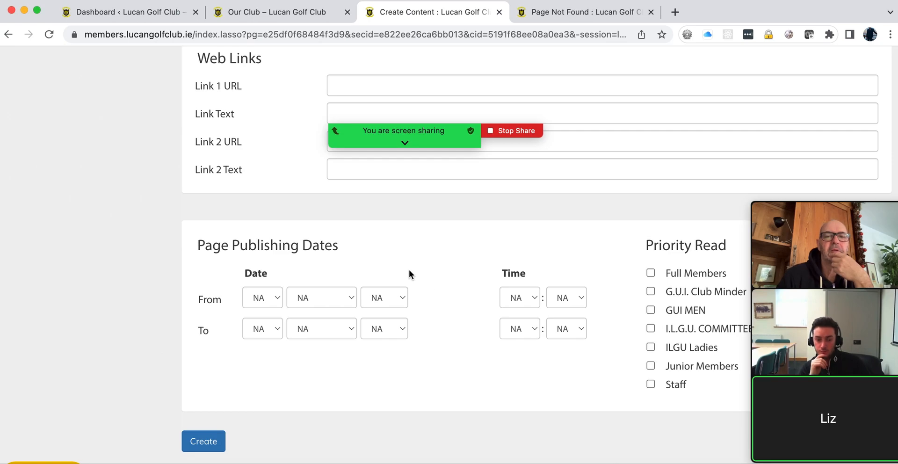
pyautogui.scroll(20, 425, 268)
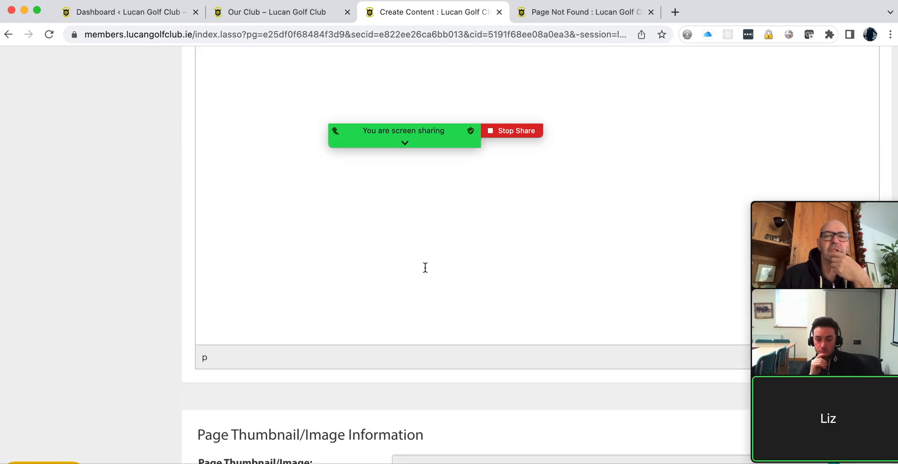
pyautogui.scroll(2, 424, 268)
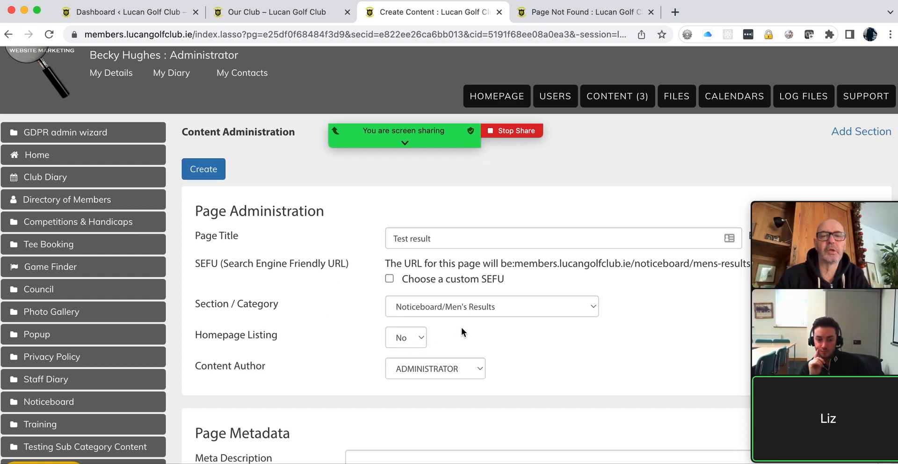
pyautogui.scroll(-10, 483, 327)
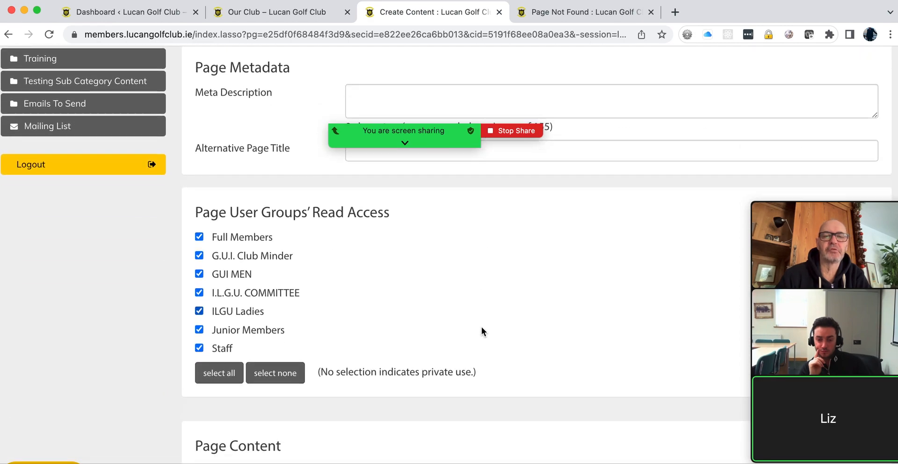
pyautogui.scroll(-2, 482, 328)
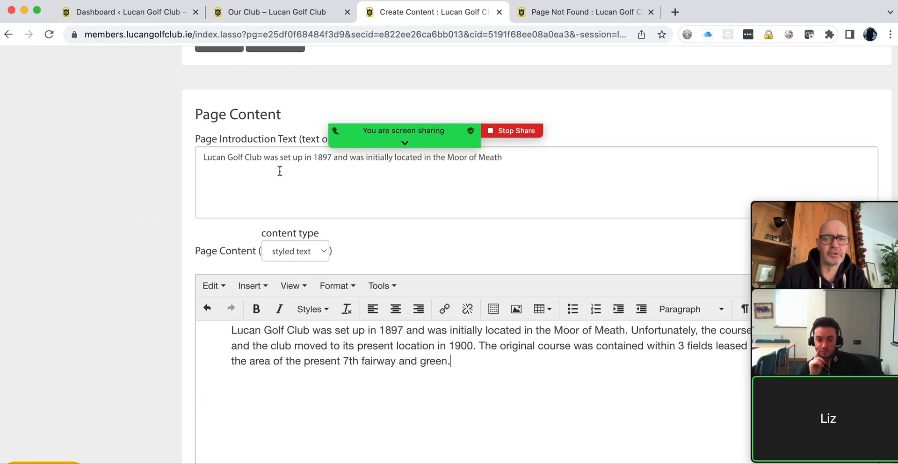
pyautogui.scroll(15, 174, 245)
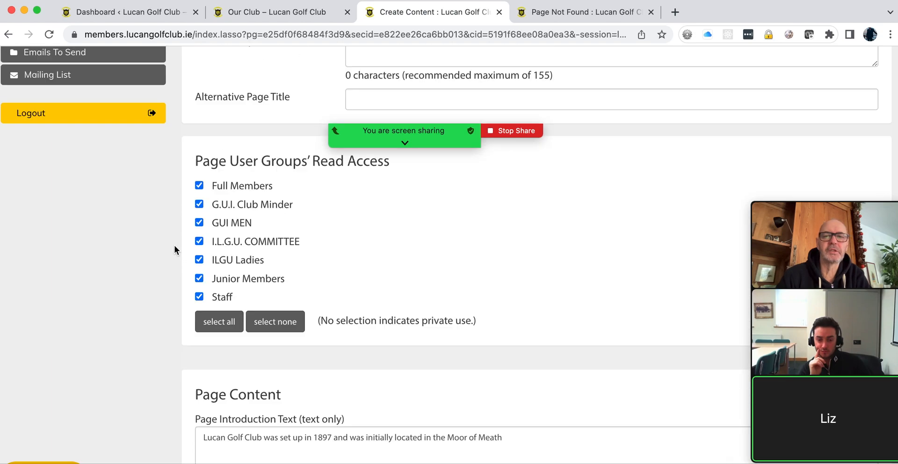
pyautogui.click(203, 207)
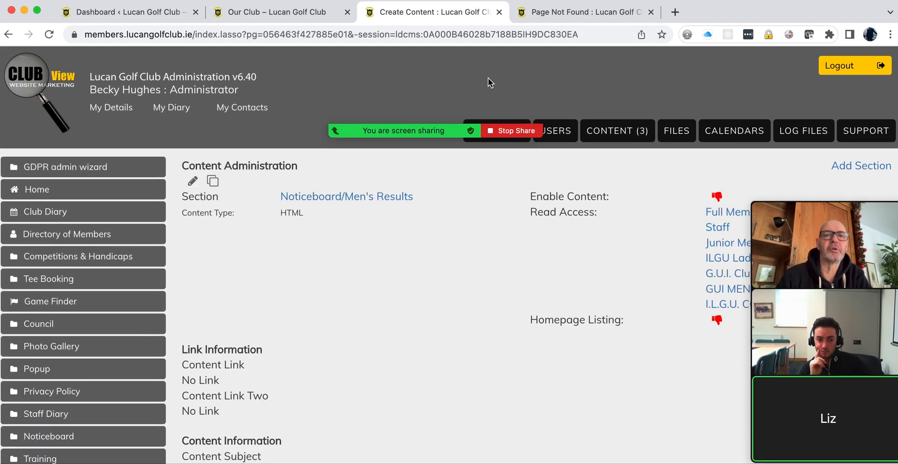
# Step: Reload the members site, open the Men's Results noticeboard, then return to the admin tab
pyautogui.click(557, 12)
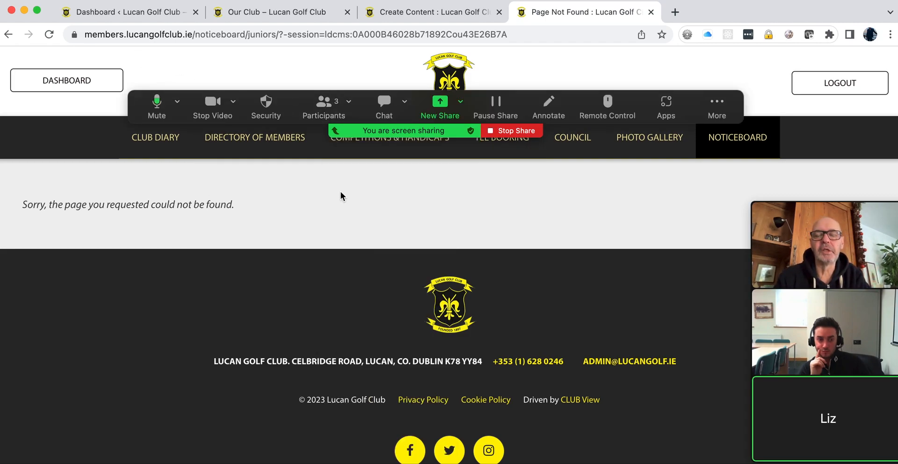
pyautogui.click(49, 34)
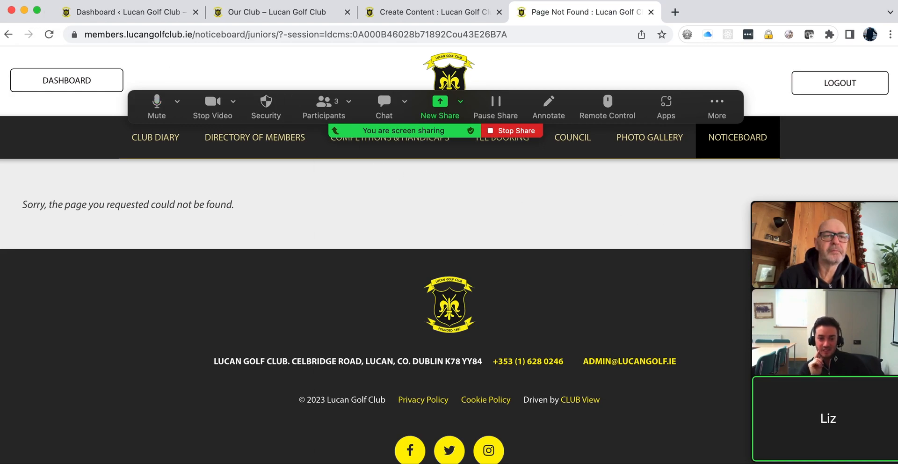
pyautogui.moveTo(721, 142)
pyautogui.click(721, 173)
pyautogui.scroll(-3, 225, 251)
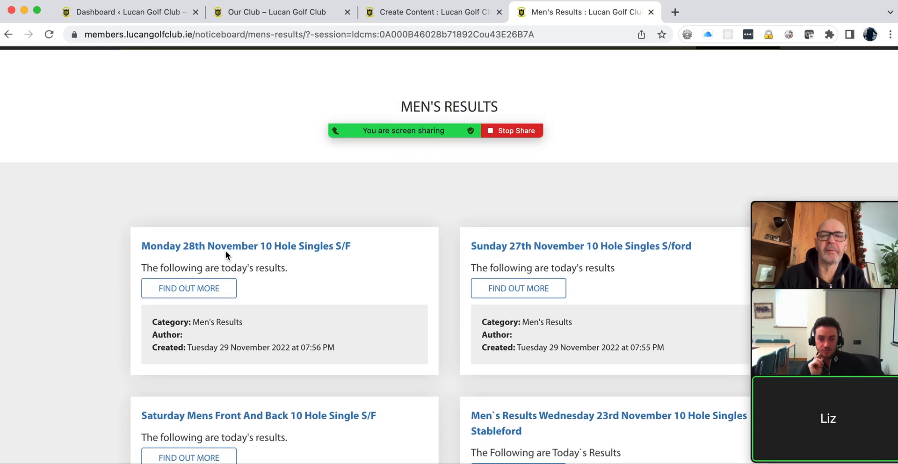
pyautogui.scroll(3, 225, 250)
pyautogui.moveTo(734, 148)
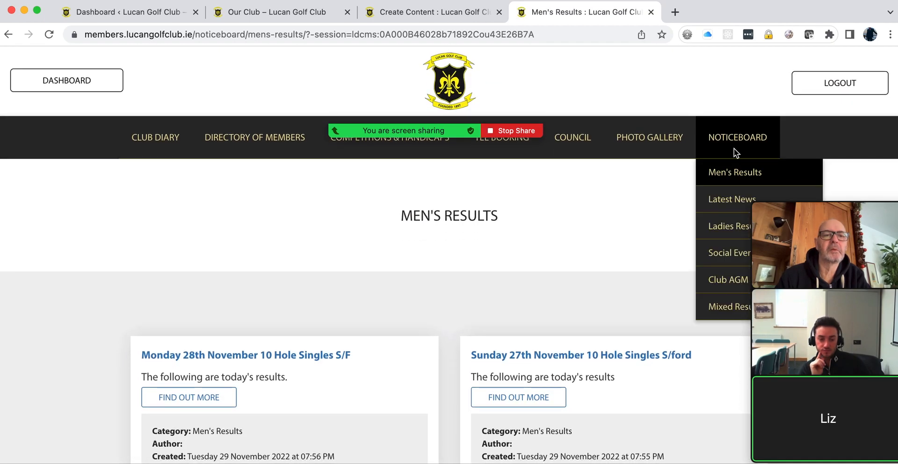
pyautogui.click(725, 173)
pyautogui.scroll(-1, 486, 246)
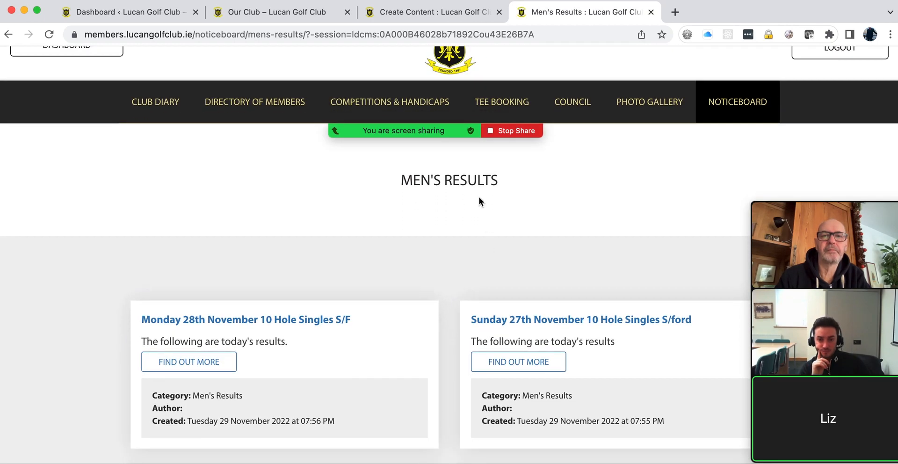
pyautogui.click(415, 13)
# Step: From the section list, edit the Test result page, tick Enable Page and update it
pyautogui.click(618, 131)
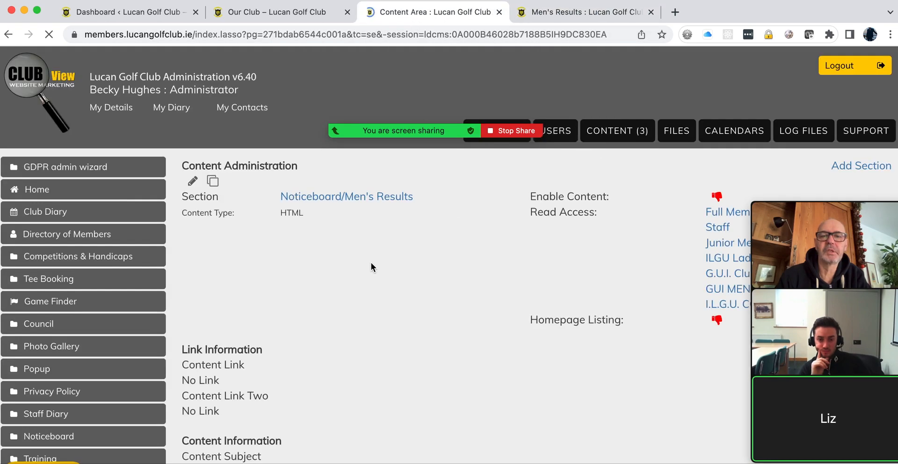
pyautogui.scroll(-7, 367, 262)
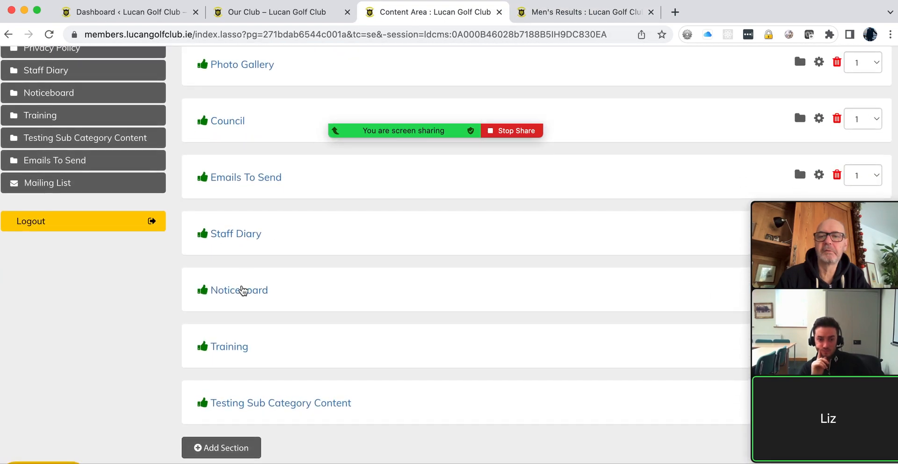
pyautogui.scroll(-5, 506, 310)
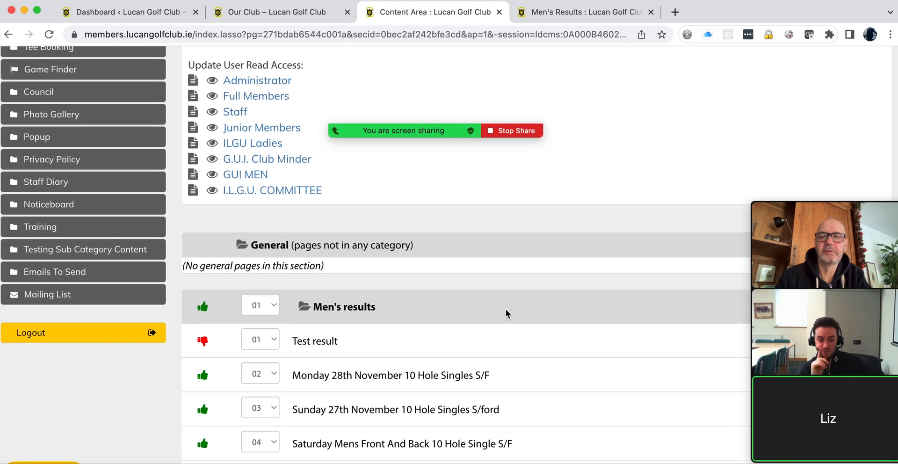
pyautogui.moveTo(839, 204)
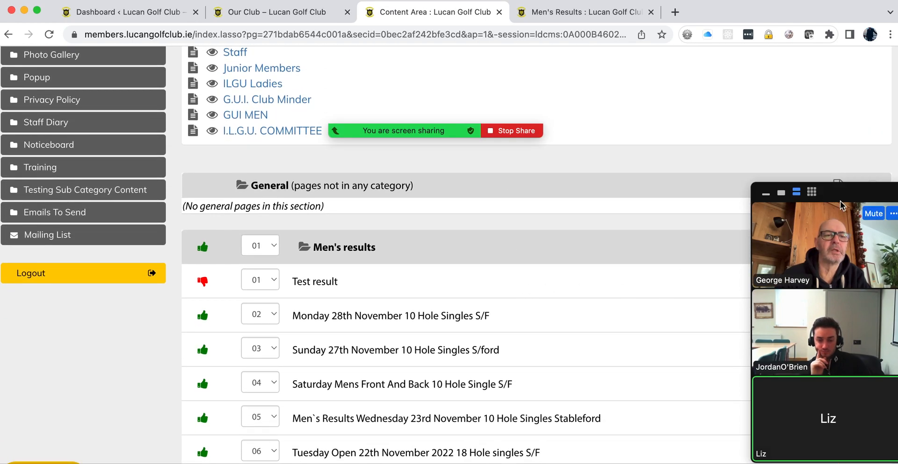
pyautogui.moveTo(843, 193); pyautogui.dragTo(732, 315)
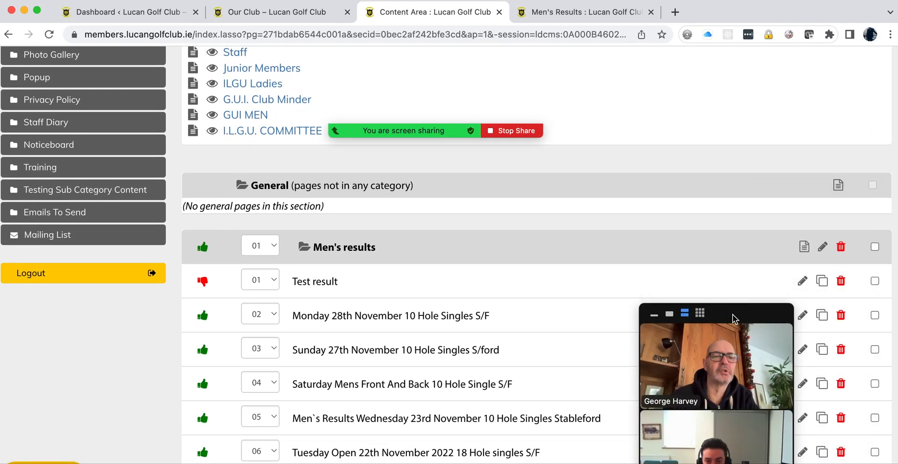
pyautogui.click(802, 281)
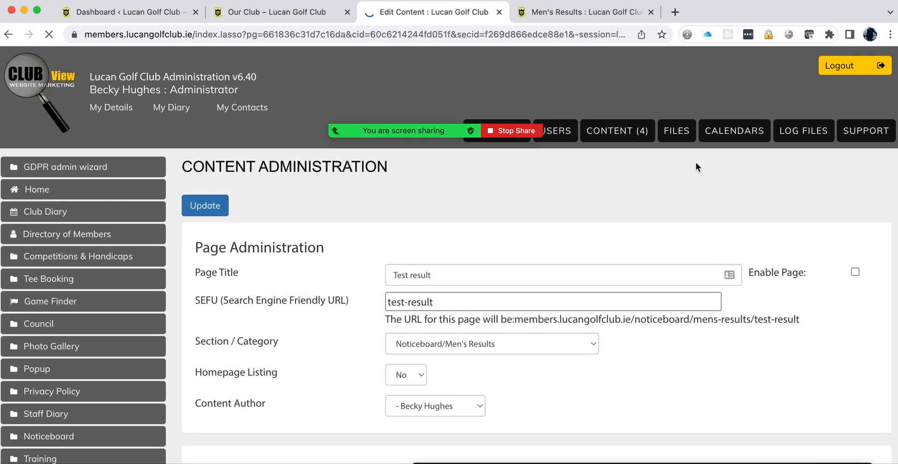
pyautogui.click(855, 272)
pyautogui.click(203, 204)
# Step: Reload the Men's Results noticeboard to confirm the Test result card appears first
pyautogui.click(554, 14)
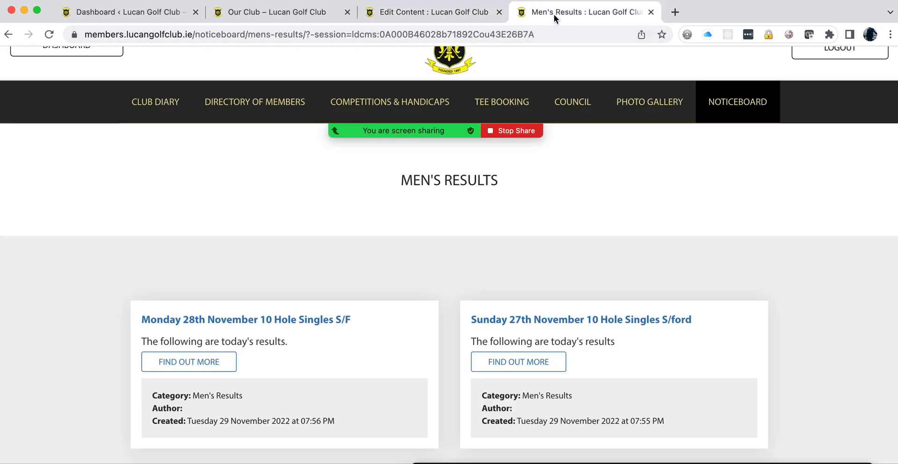
pyautogui.click(49, 34)
pyautogui.scroll(-3, 61, 172)
pyautogui.scroll(-1, 61, 173)
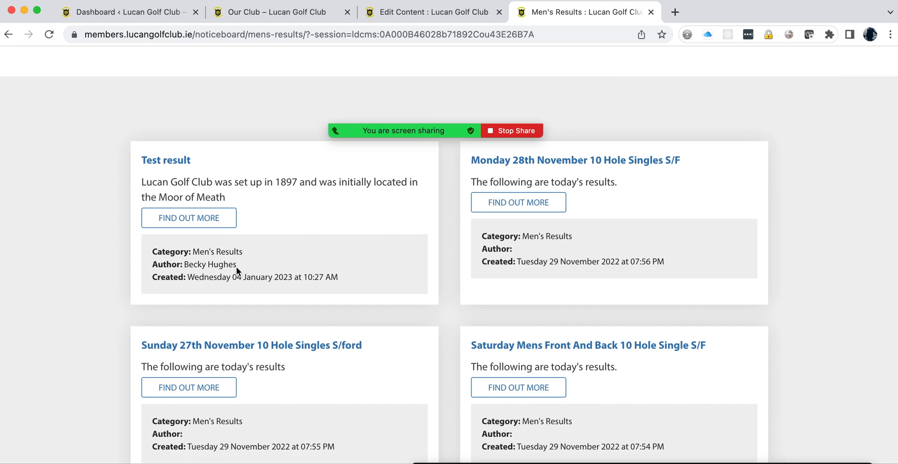
pyautogui.click(396, 12)
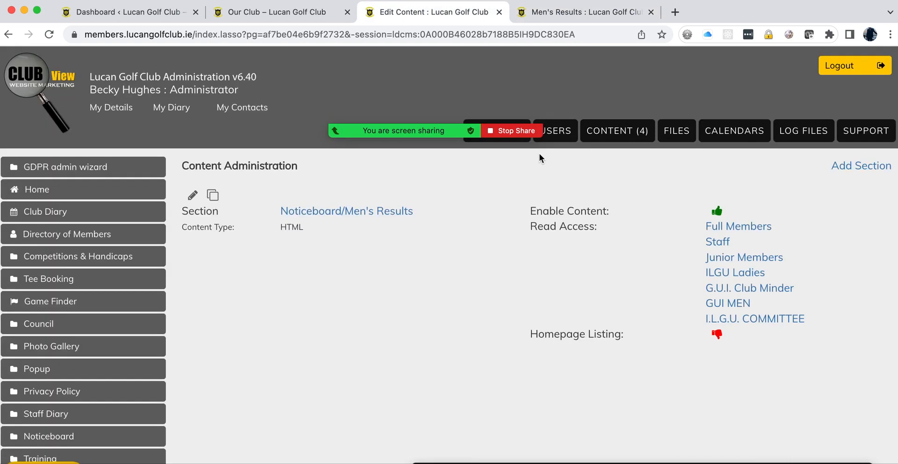
# Step: Make a different staff member the Test result page's content author and update
pyautogui.click(8, 35)
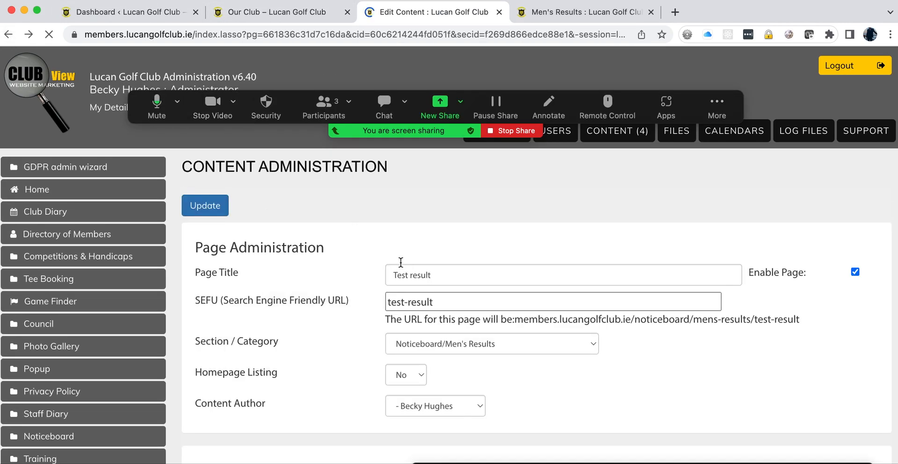
pyautogui.click(479, 406)
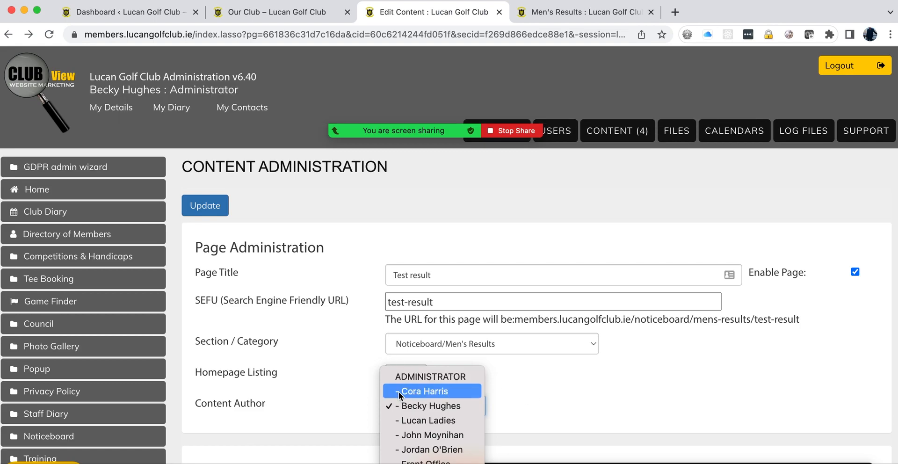
pyautogui.click(413, 450)
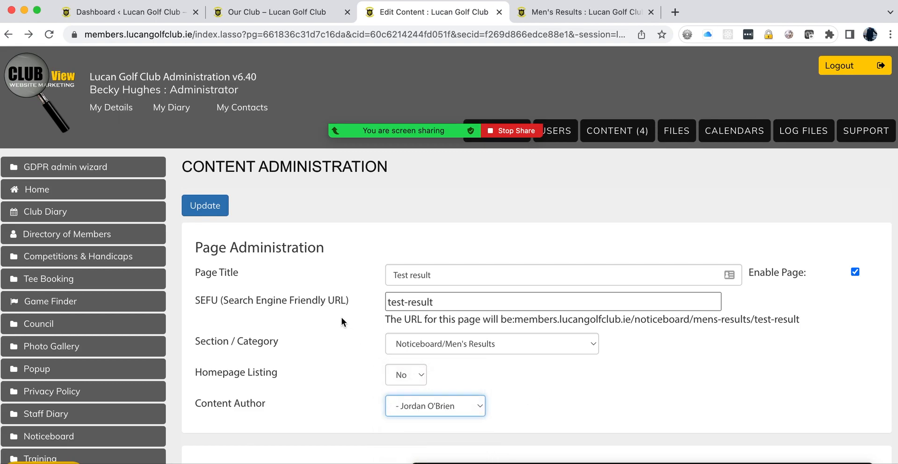
pyautogui.click(215, 210)
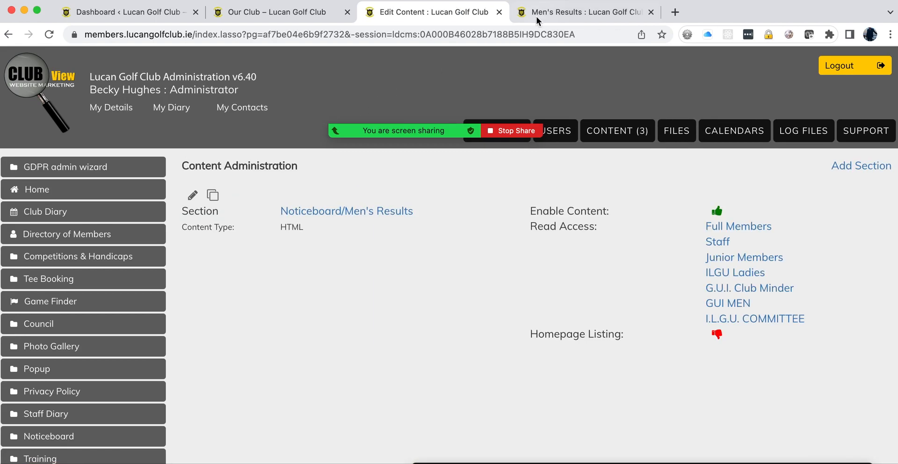
# Step: Reload the Men's Results listing to check the author, then reopen the Test result edit form
pyautogui.click(534, 14)
pyautogui.click(48, 34)
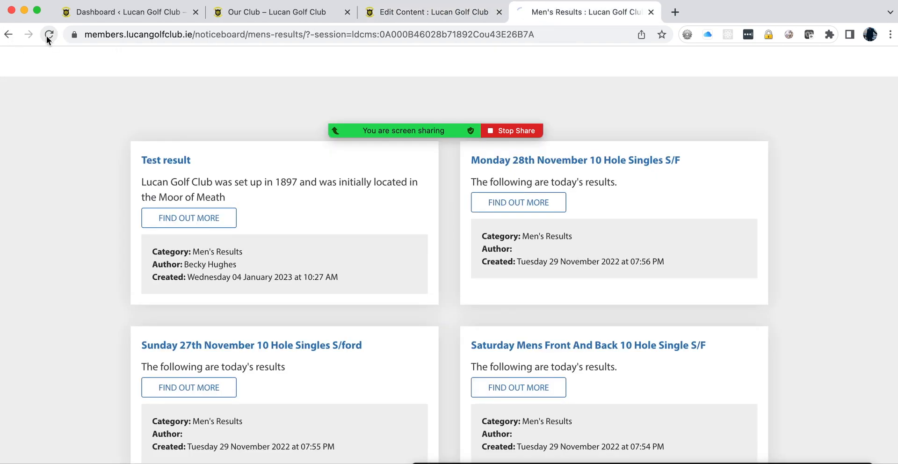
pyautogui.scroll(-1, 91, 169)
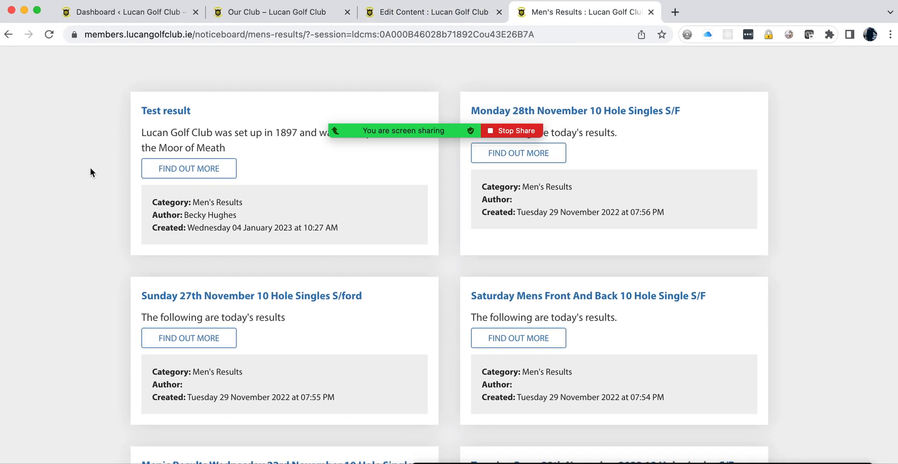
pyautogui.click(421, 19)
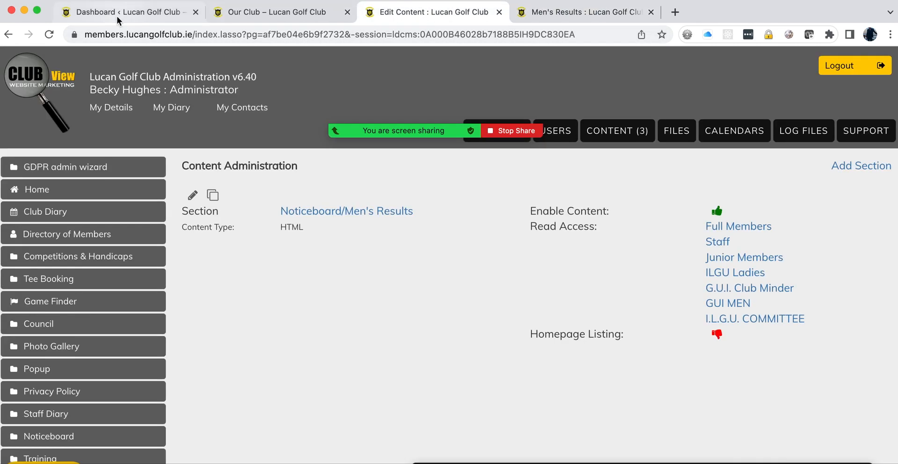
pyautogui.click(6, 36)
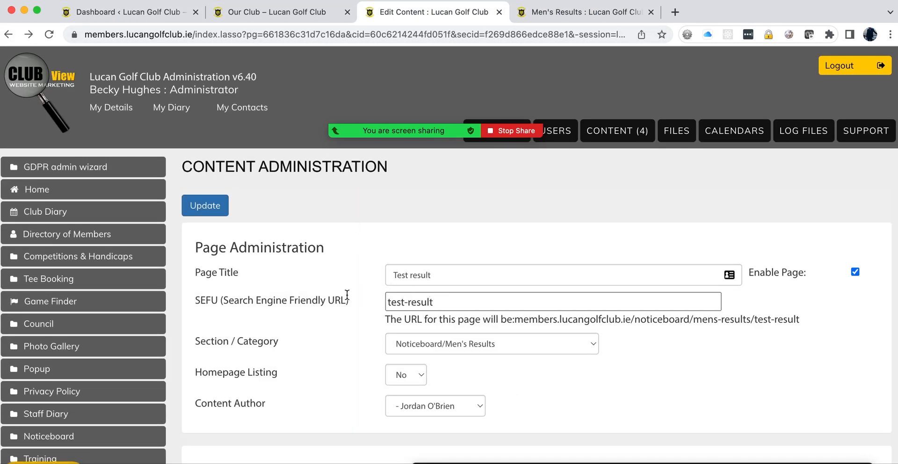
# Step: Check the Content Author and Page Content, leaving both unchanged, then view the Men's Results listing
pyautogui.scroll(-3, 347, 294)
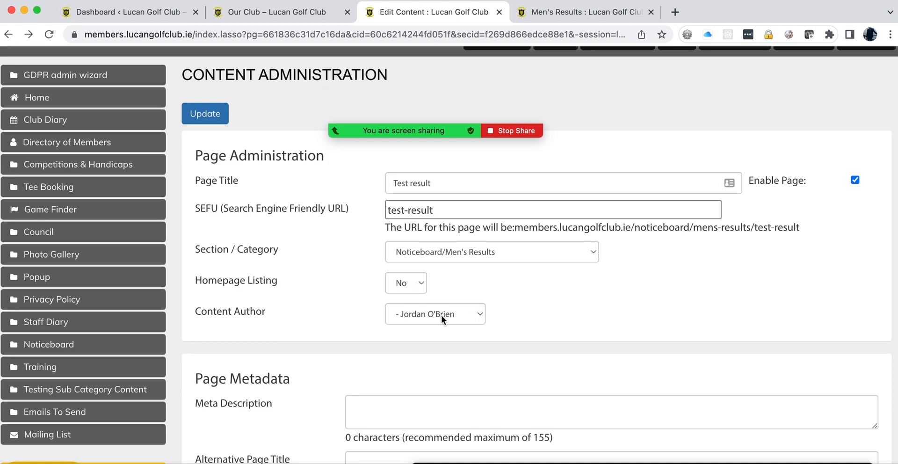
pyautogui.click(482, 317)
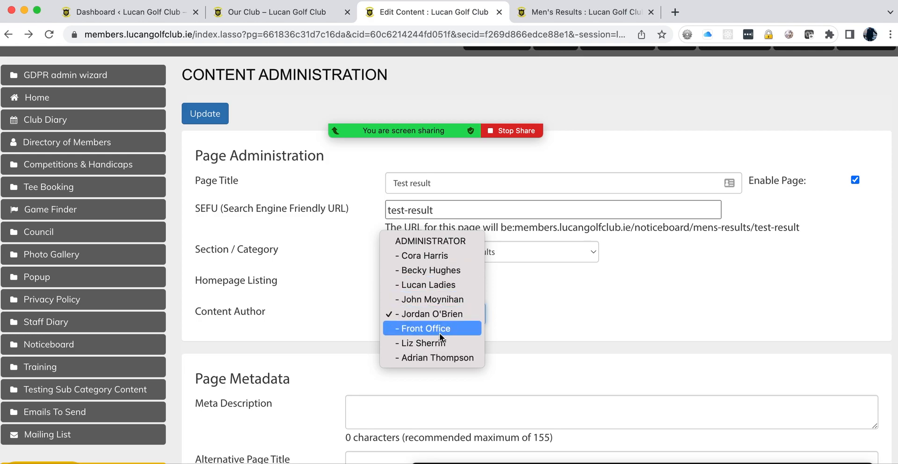
pyautogui.click(521, 319)
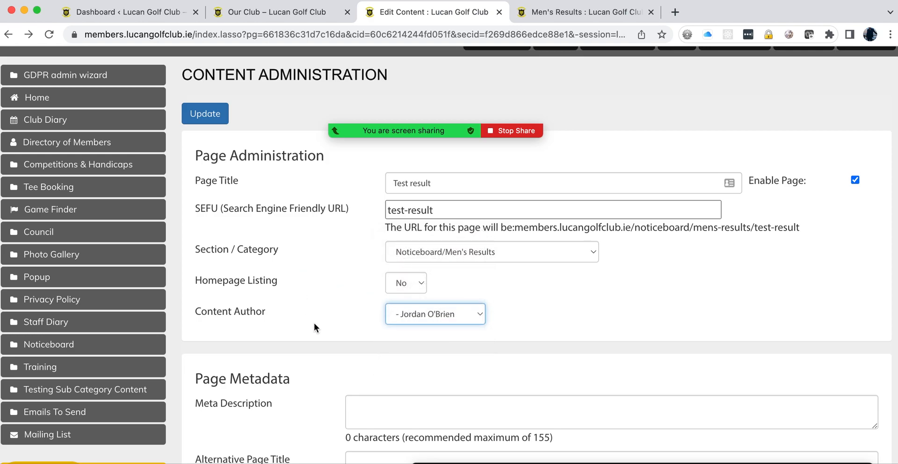
pyautogui.scroll(-10, 313, 323)
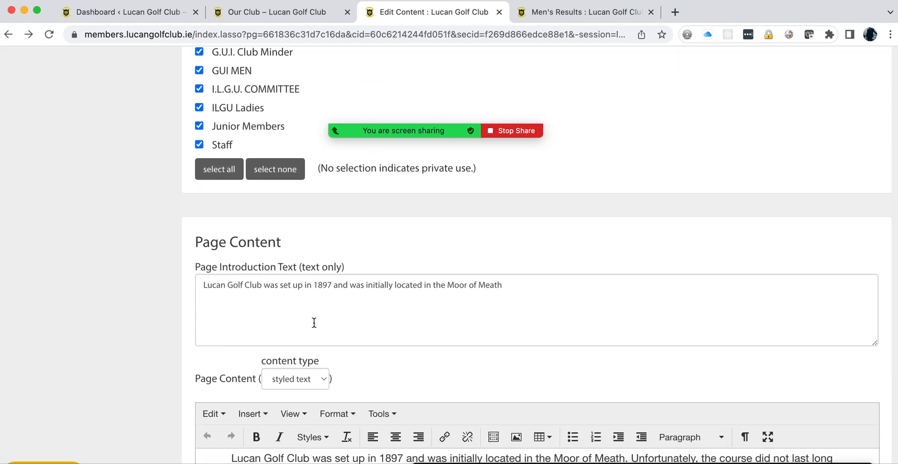
pyautogui.scroll(-7, 302, 282)
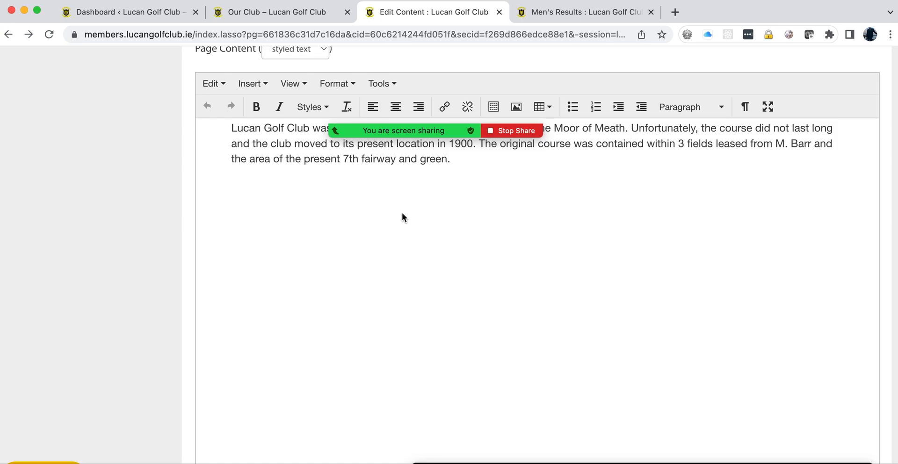
pyautogui.click(545, 19)
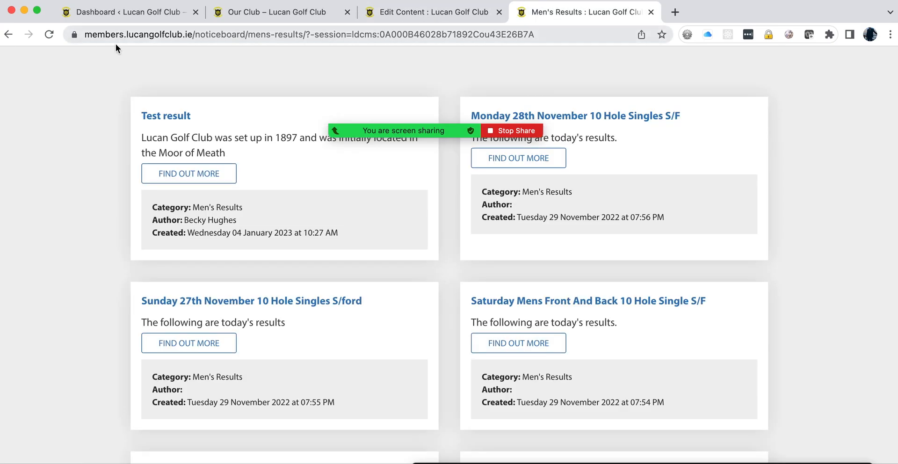
pyautogui.scroll(3, 85, 194)
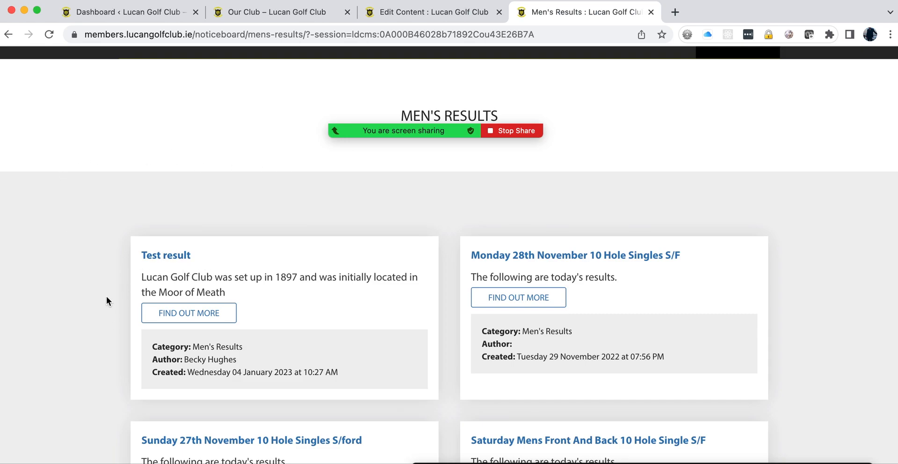
# Step: Read the full Test result article and its 1897 club-history paragraph, then go back to the editor
pyautogui.click(180, 318)
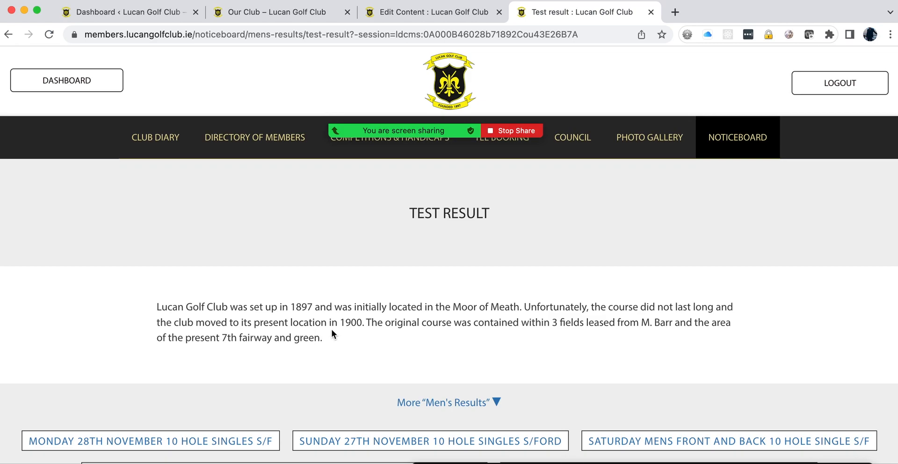
pyautogui.scroll(-5, 332, 329)
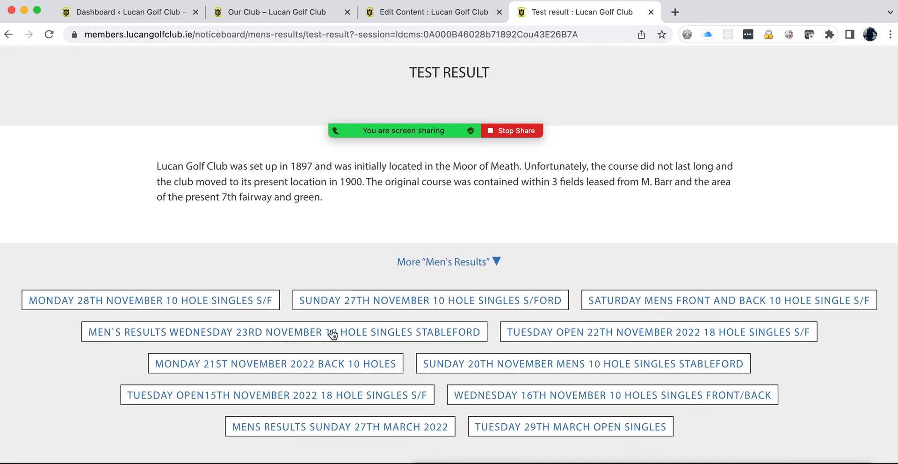
pyautogui.scroll(-1, 332, 333)
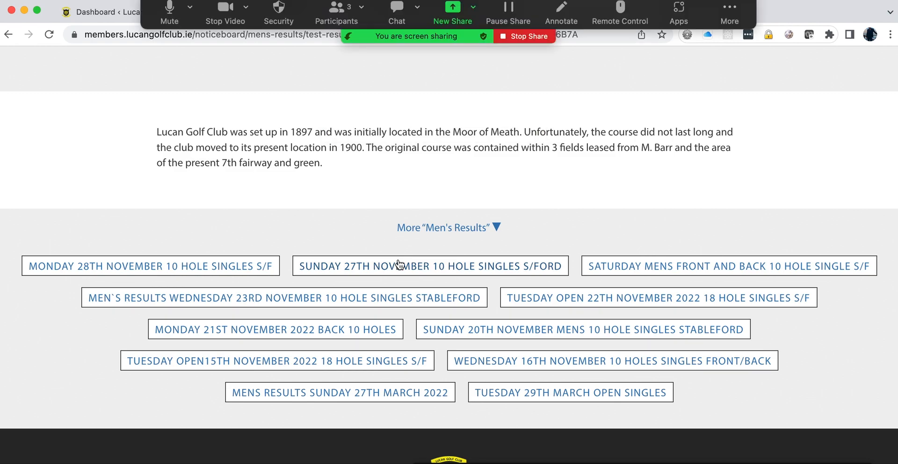
pyautogui.scroll(5, 413, 201)
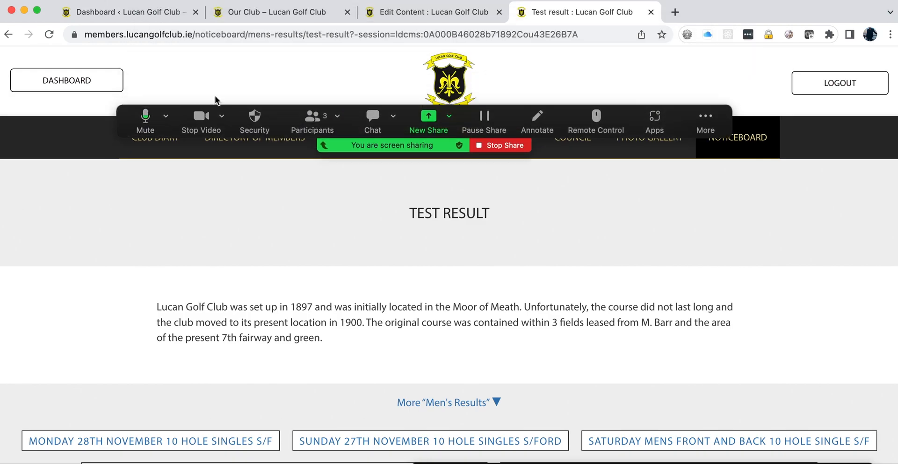
pyautogui.click(409, 14)
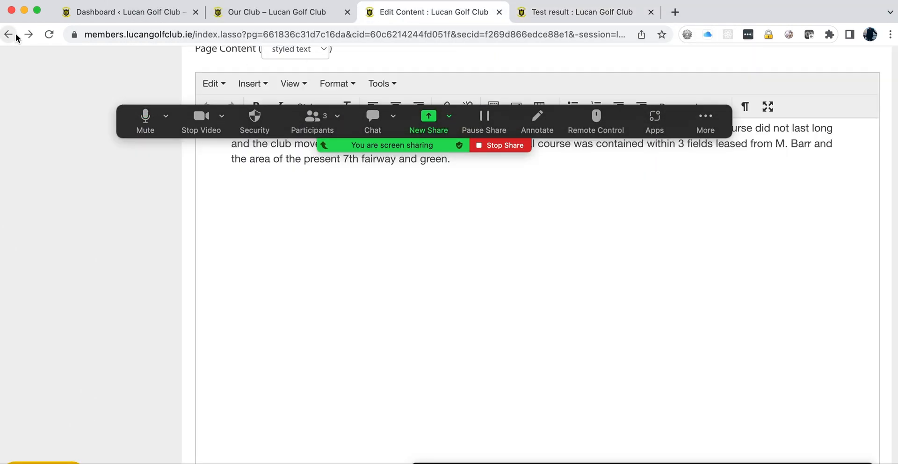
# Step: Split 'Lucan Golf Club' onto its own line and format it as Heading 3
pyautogui.click(396, 229)
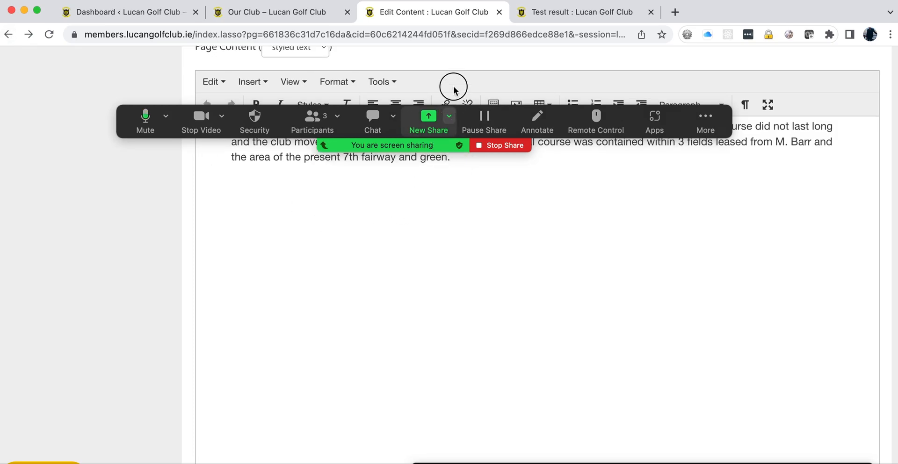
pyautogui.moveTo(622, 112); pyautogui.dragTo(456, 37)
pyautogui.scroll(5, 445, 186)
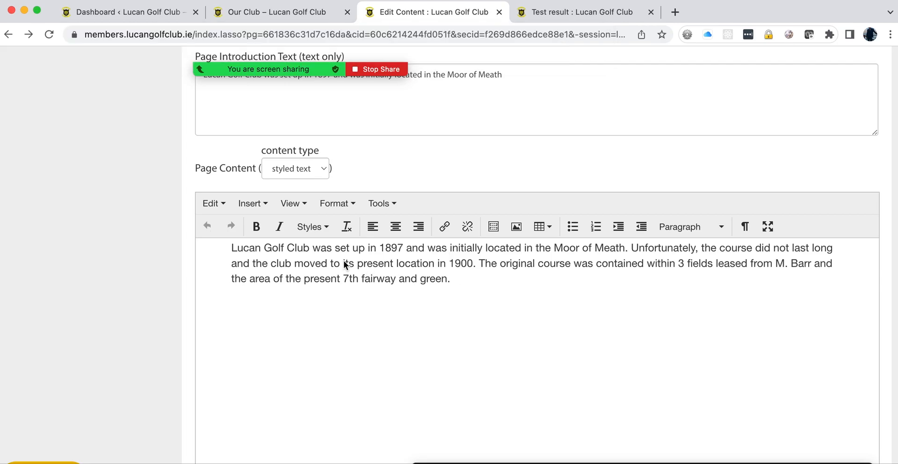
pyautogui.click(314, 249)
pyautogui.press('Return')
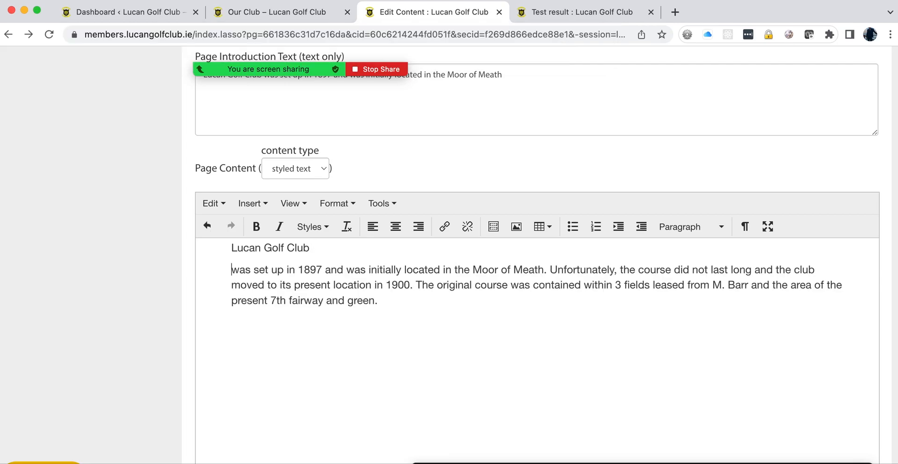
pyautogui.moveTo(310, 249); pyautogui.dragTo(224, 255)
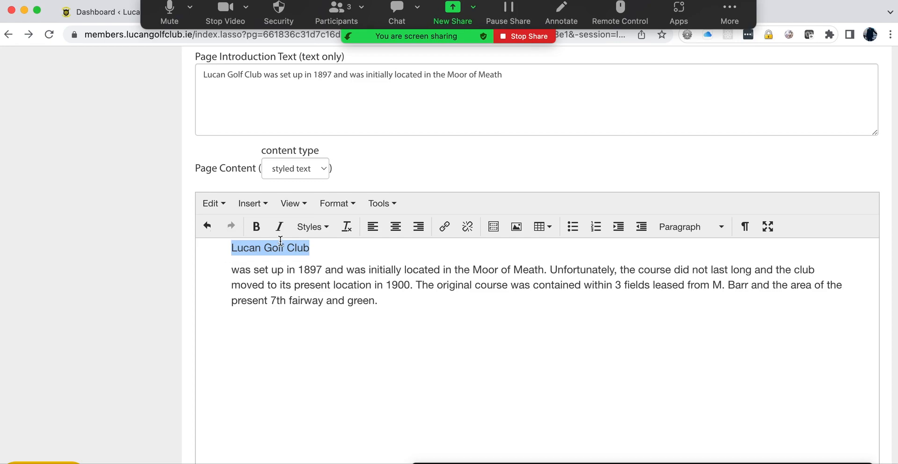
pyautogui.click(697, 227)
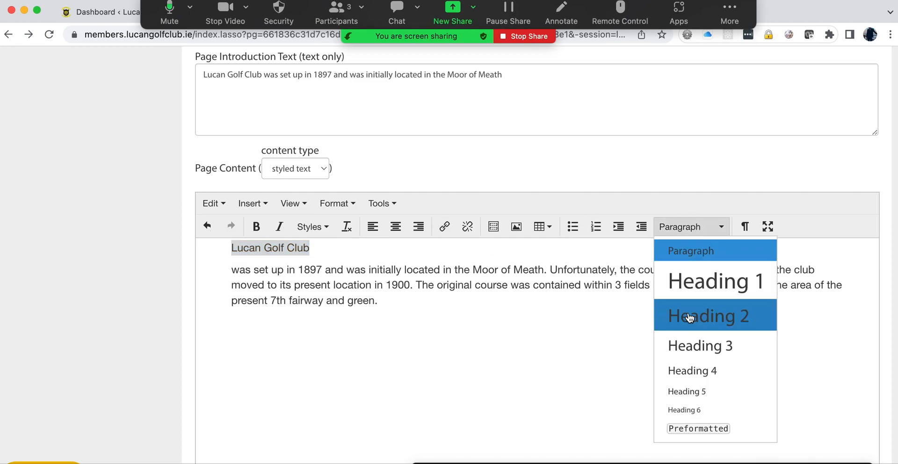
pyautogui.click(691, 347)
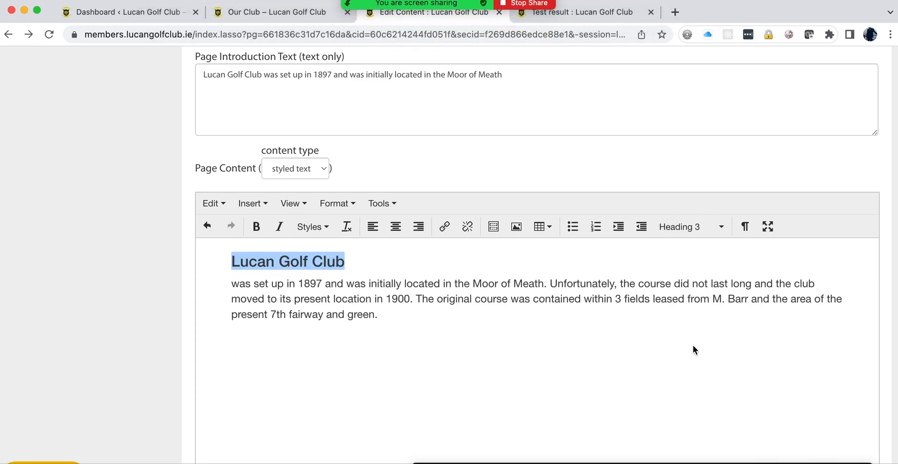
# Step: Paste two more copies of the body paragraph after the original
pyautogui.moveTo(381, 314); pyautogui.dragTo(230, 286)
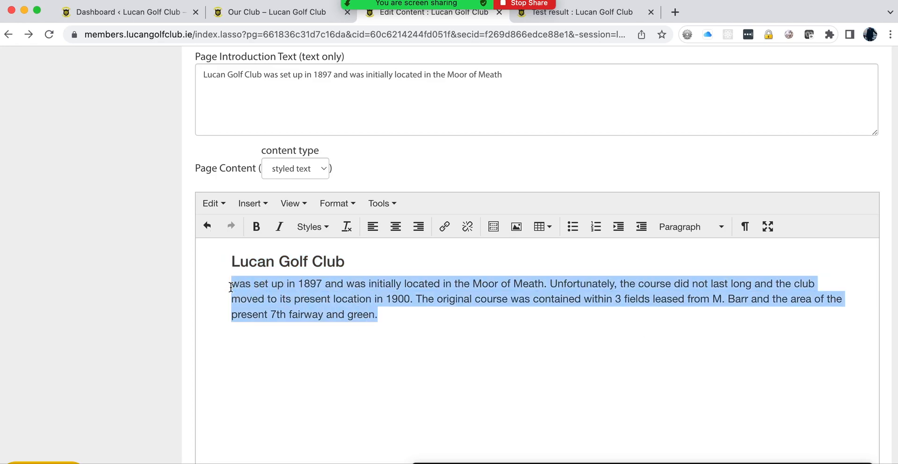
pyautogui.click(388, 314)
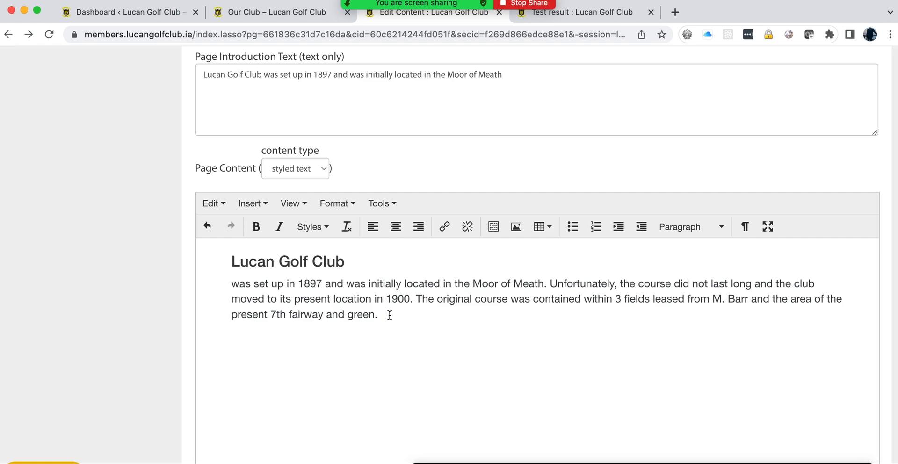
pyautogui.write('was set up in 1897 and was initially located in the Moor of Meath. Unfortunately, the course did not last long and the club moved to its present location in 1900. The original course was contained within 3 fields leased from M. Barr and the area of the present 7th fairway and green.')
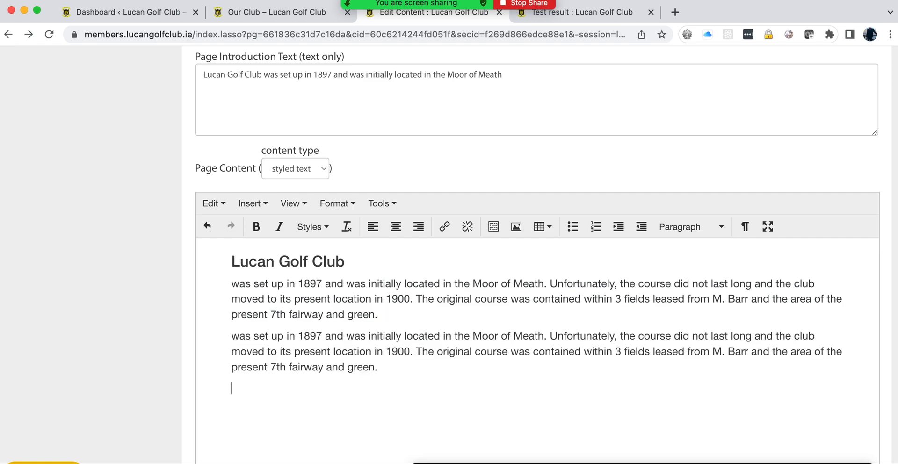
pyautogui.write('was set up in 1897 and was initially located in the Moor of Meath. Unfortunately, the course did not last long and the club moved to its present location in 1900. The original course was contained within 3 fields leased from M. Barr and the area of the present 7th fairway and green.')
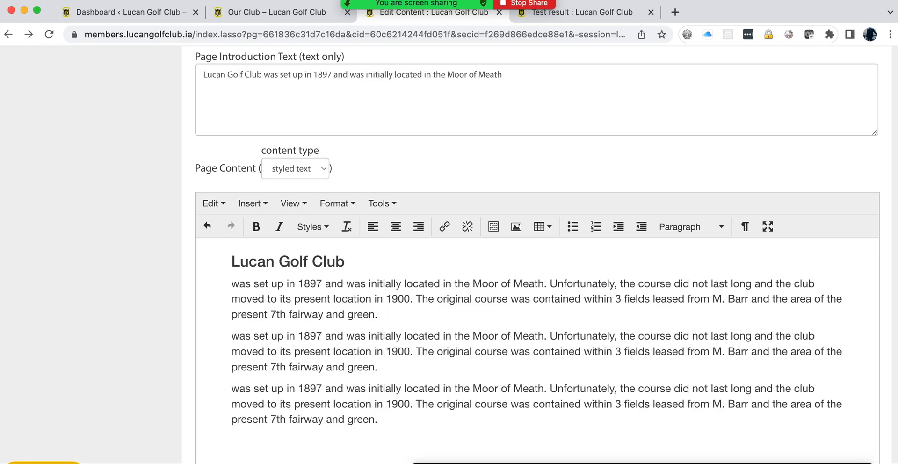
# Step: Italicise '7th fairway and green.' and make 'was set up in 1897' bold
pyautogui.moveTo(377, 313); pyautogui.dragTo(271, 314)
pyautogui.click(279, 227)
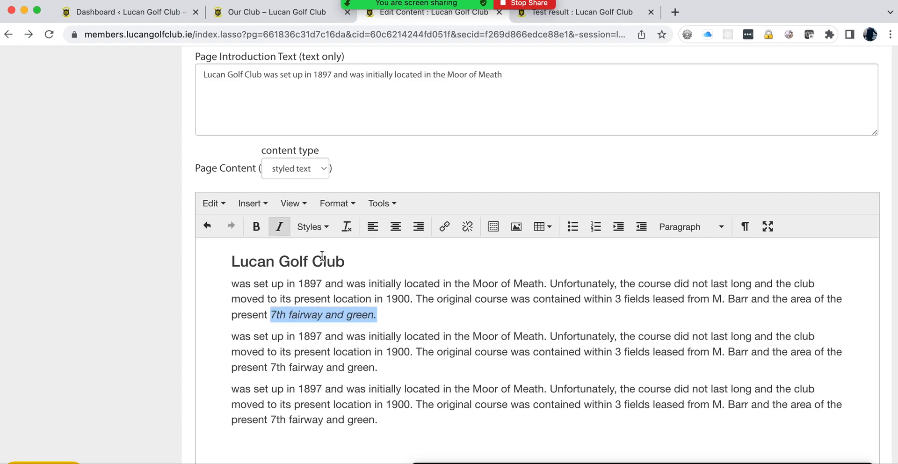
pyautogui.moveTo(322, 283); pyautogui.dragTo(230, 283)
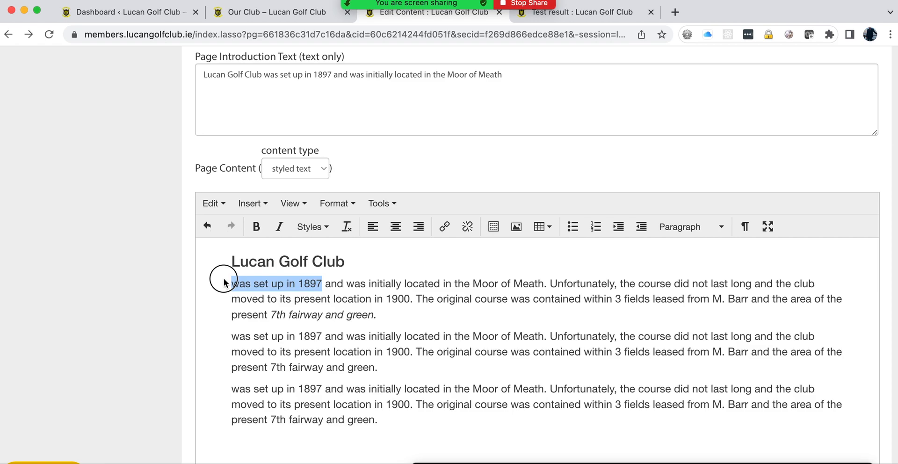
pyautogui.click(255, 227)
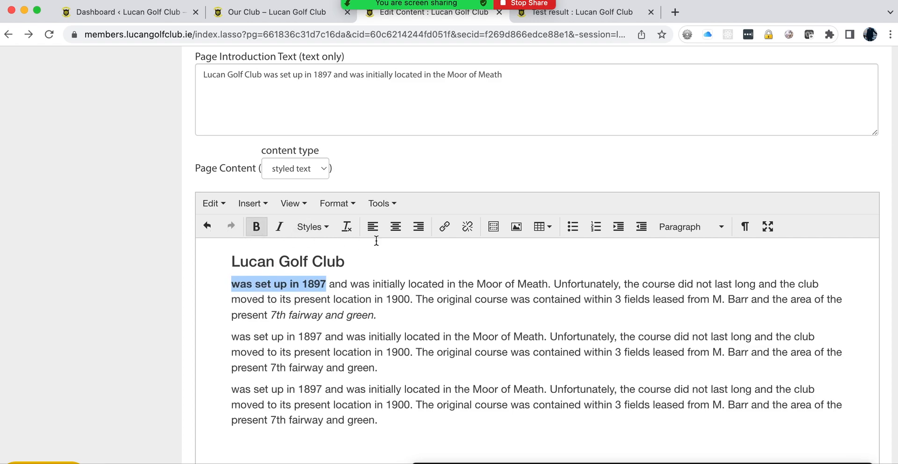
# Step: Add three 'was set up in 1897' lines at the end and turn them into a bulleted list
pyautogui.scroll(-3, 390, 311)
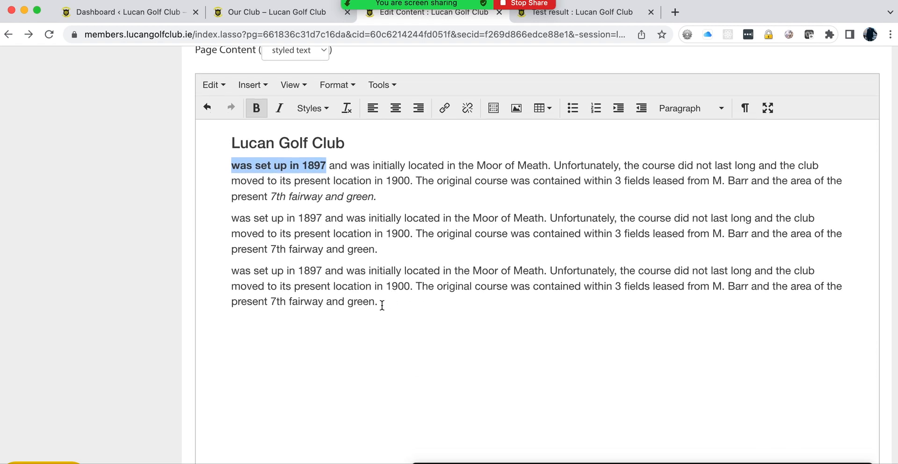
pyautogui.moveTo(322, 271); pyautogui.dragTo(233, 272)
pyautogui.press('super+c')
pyautogui.click(390, 306)
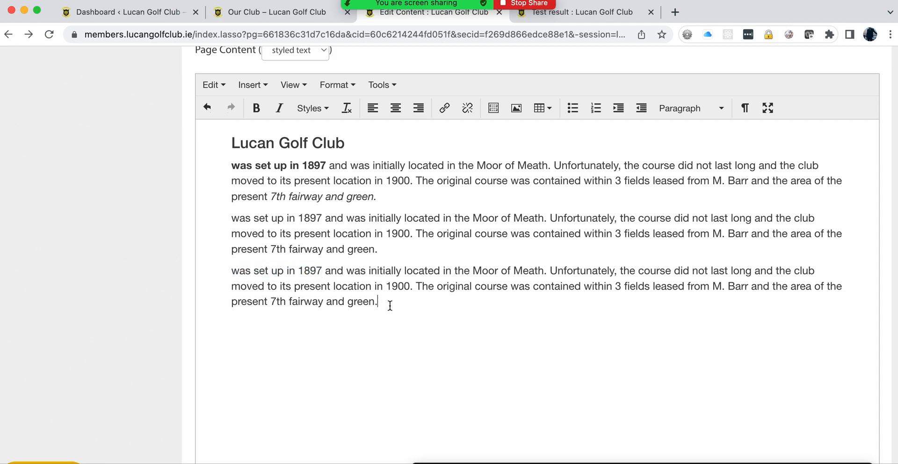
pyautogui.press('super+v')
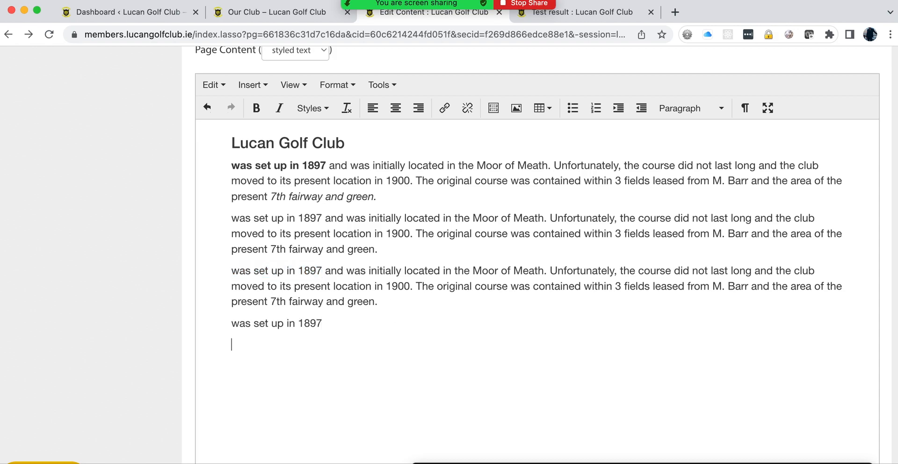
pyautogui.press('super+v')
pyautogui.press('super+v')
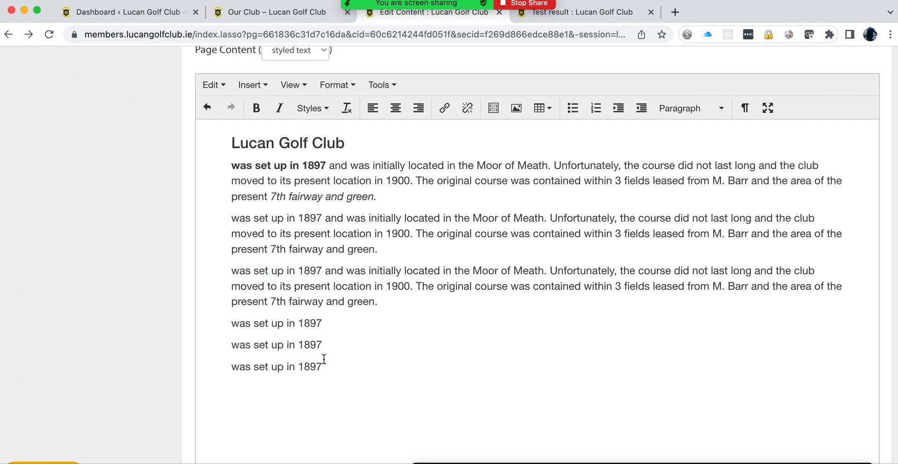
pyautogui.moveTo(321, 369); pyautogui.dragTo(227, 323)
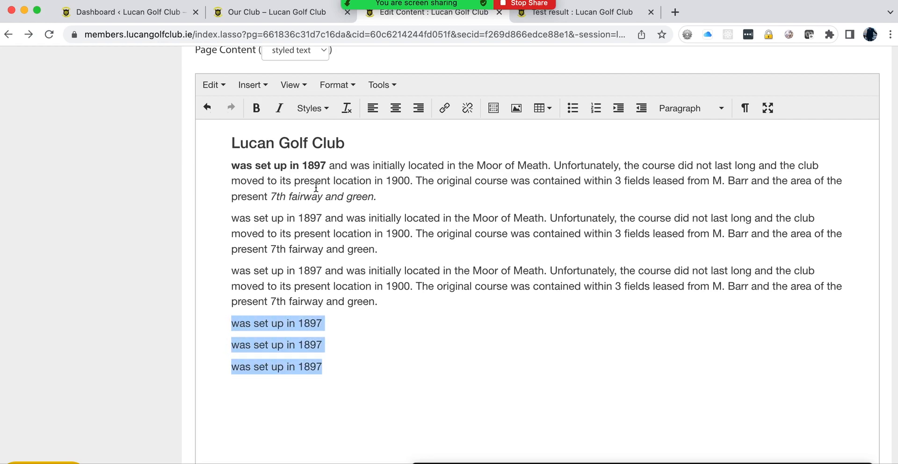
pyautogui.click(573, 111)
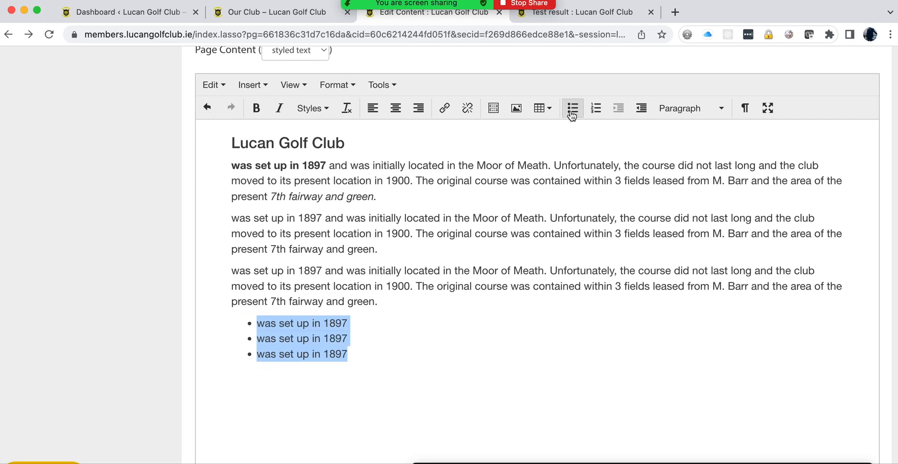
pyautogui.click(303, 373)
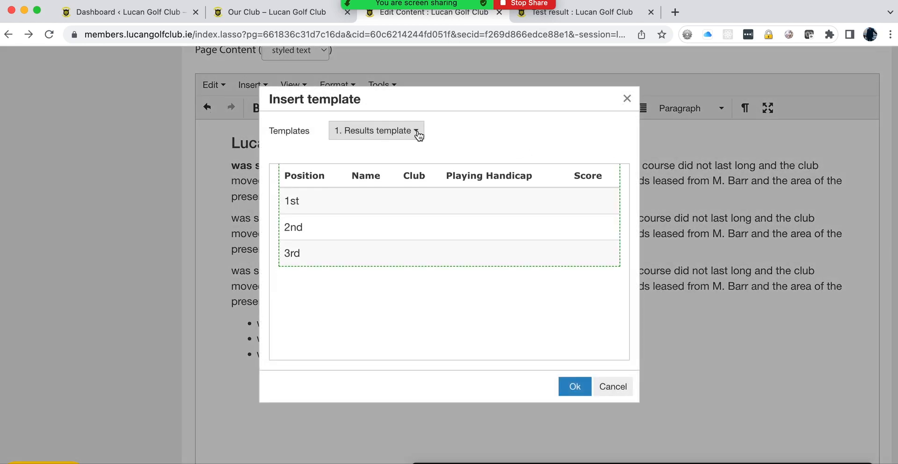
# Step: Insert the '2b). Table + Header Row' template with headers Title and Comp, first row Ladies and Stableford
pyautogui.click(419, 136)
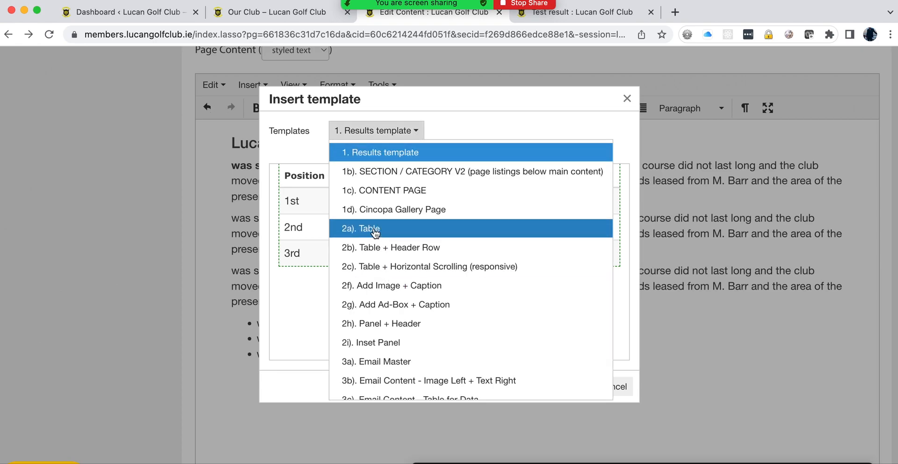
pyautogui.click(384, 247)
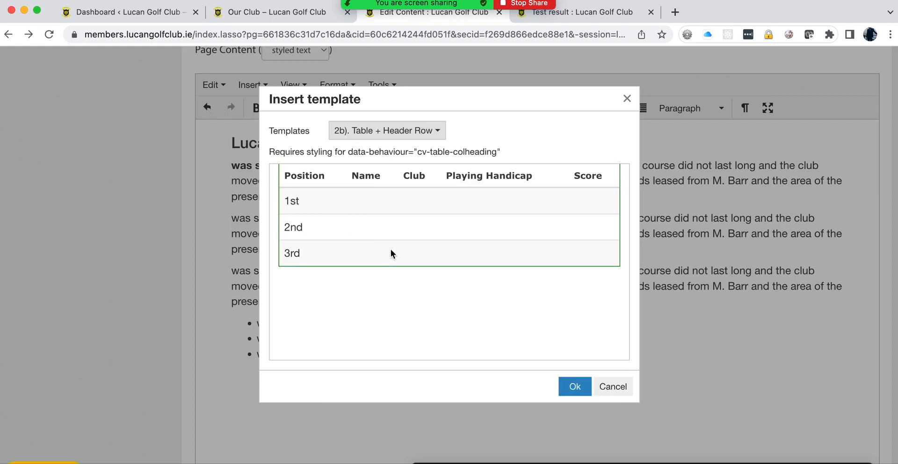
pyautogui.click(574, 387)
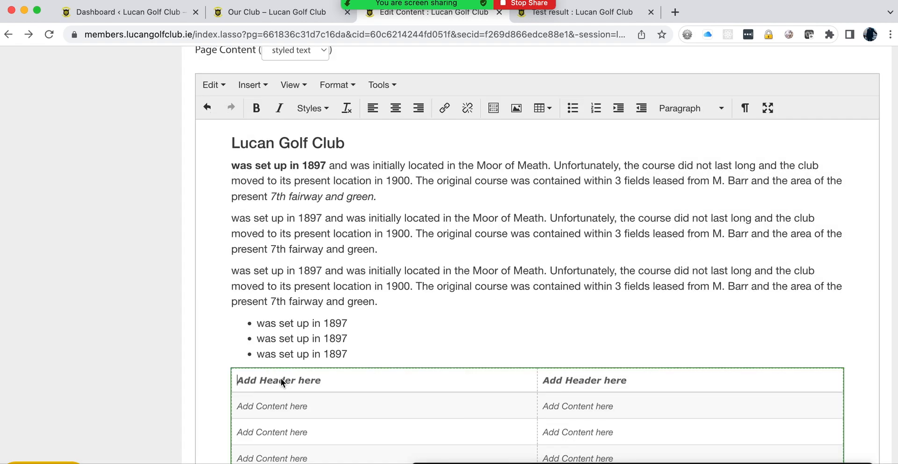
pyautogui.write('Title')
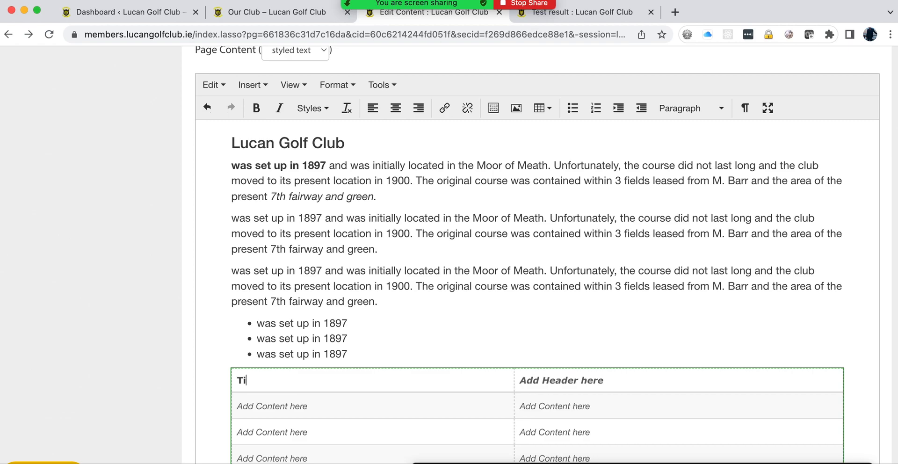
pyautogui.click(544, 380)
pyautogui.write('Comp')
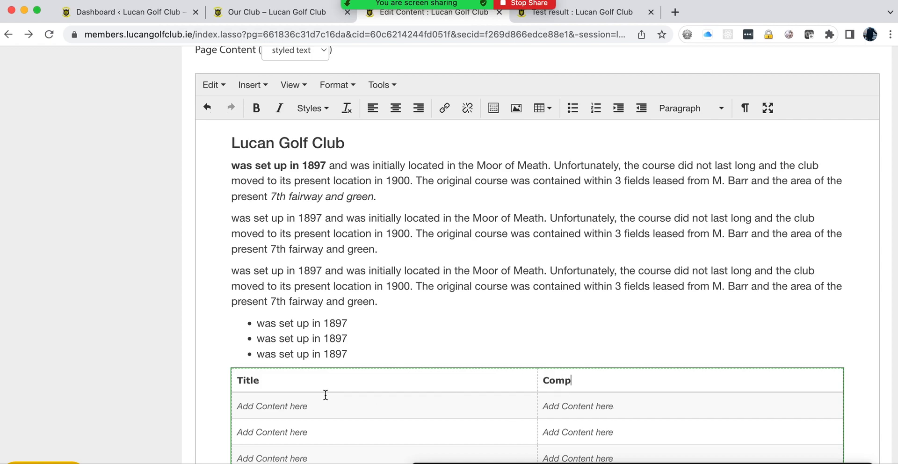
pyautogui.click(293, 405)
pyautogui.write('Ladies')
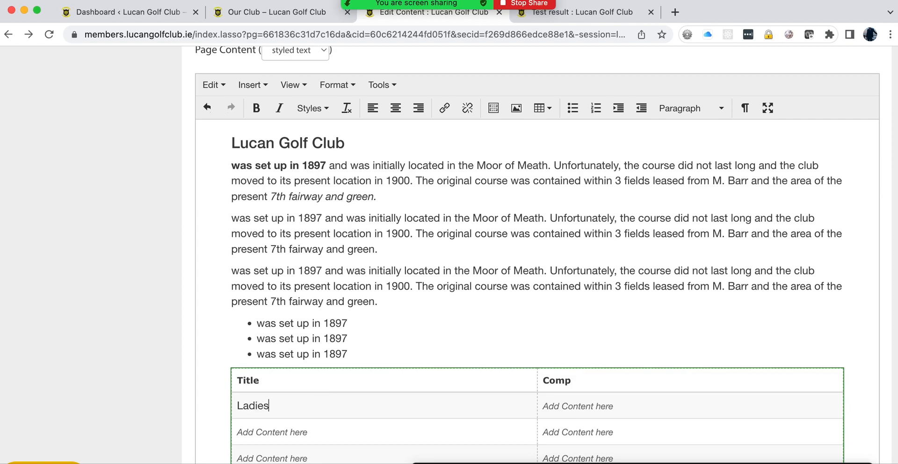
pyautogui.write('Stabel')
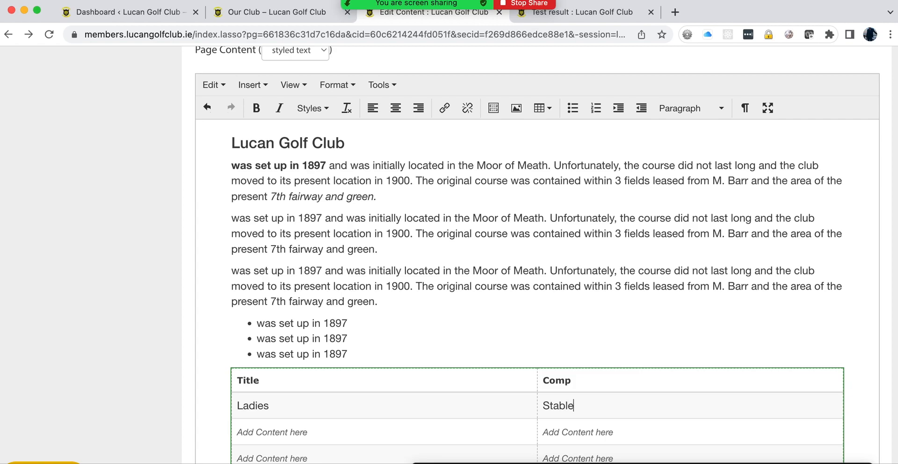
pyautogui.scroll(20, 198, 277)
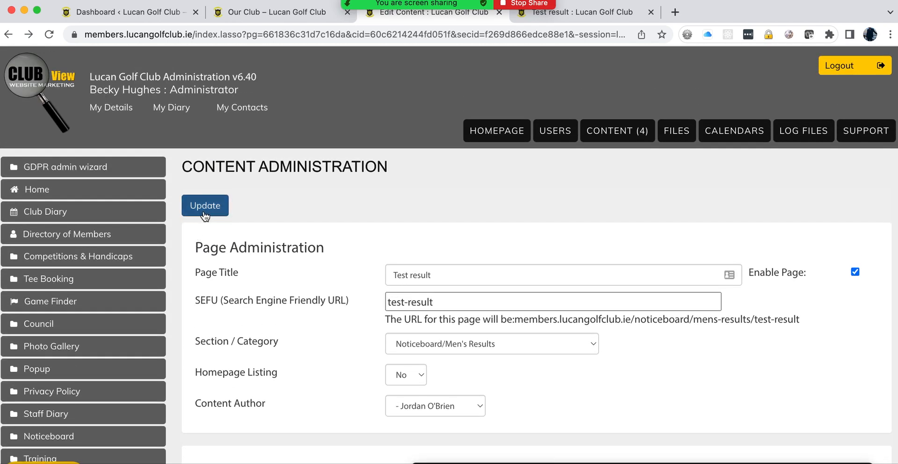
# Step: Save the content and reload the public Test result page to check the heading and bold/italic formatting
pyautogui.click(204, 215)
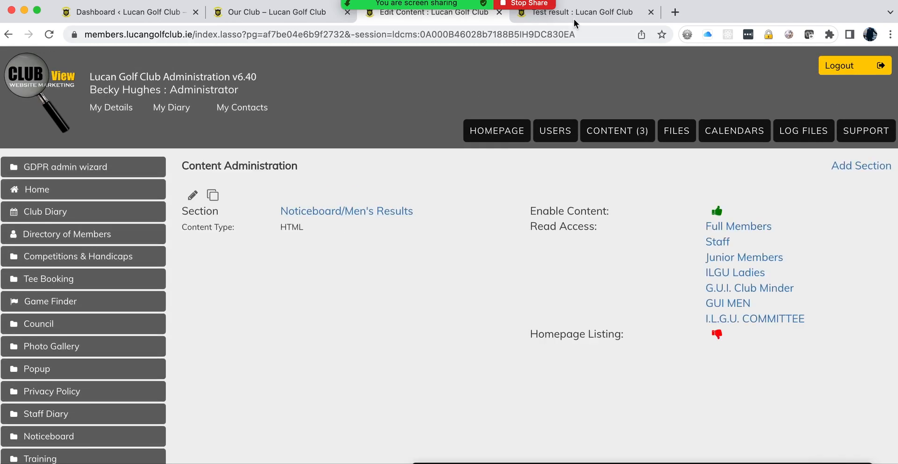
pyautogui.click(577, 16)
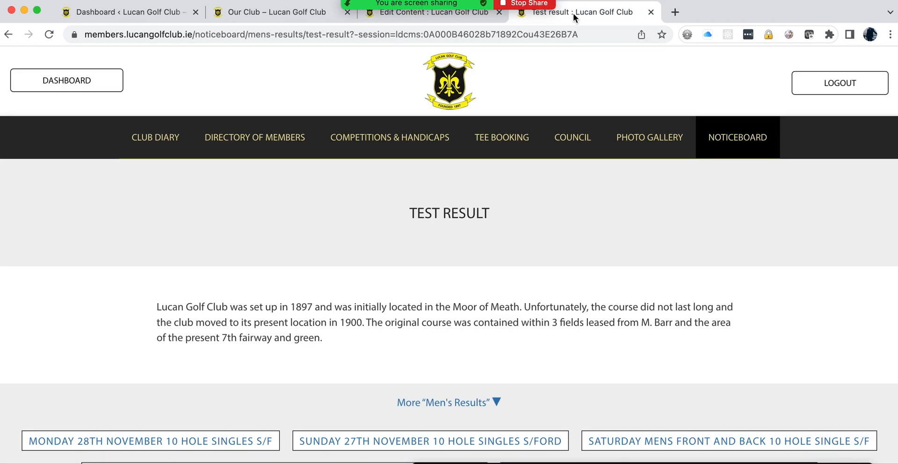
pyautogui.click(50, 35)
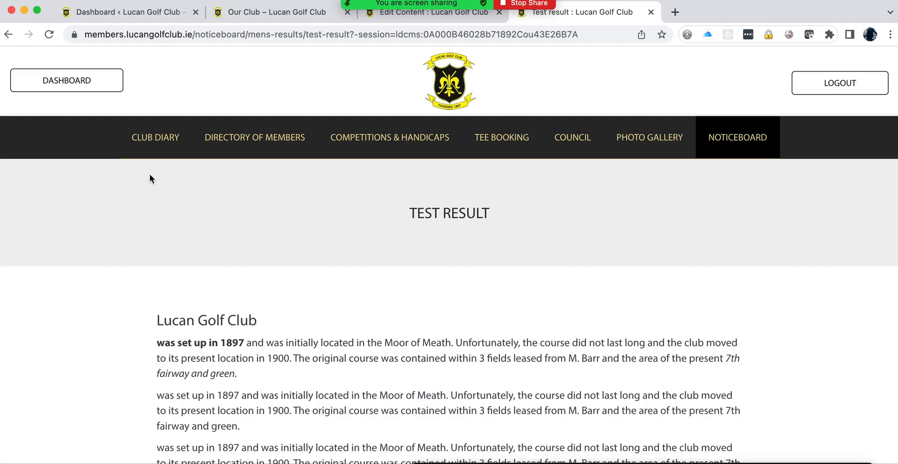
pyautogui.scroll(-5, 149, 174)
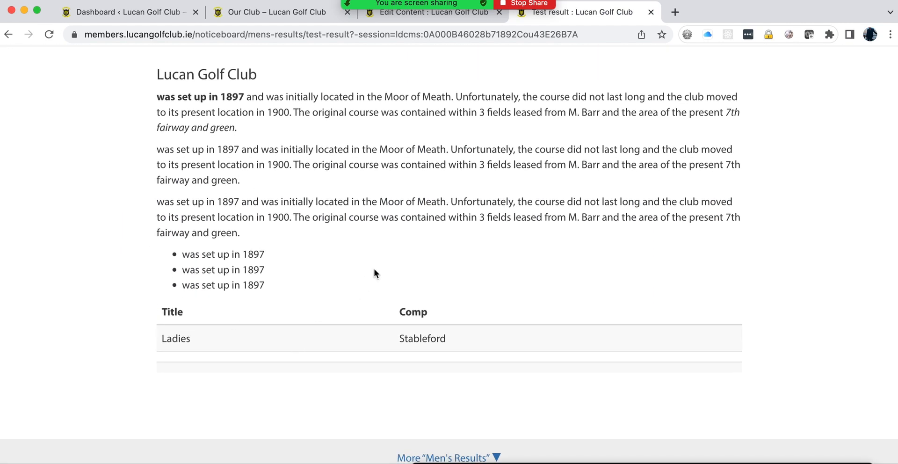
pyautogui.scroll(5, 373, 269)
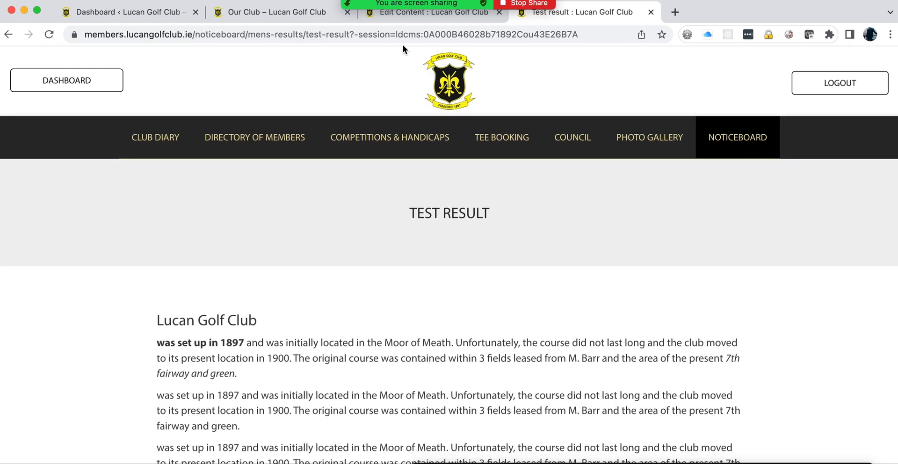
pyautogui.click(413, 13)
# Step: Return to the Test result edit form and place the caret in the second history paragraph
pyautogui.click(8, 35)
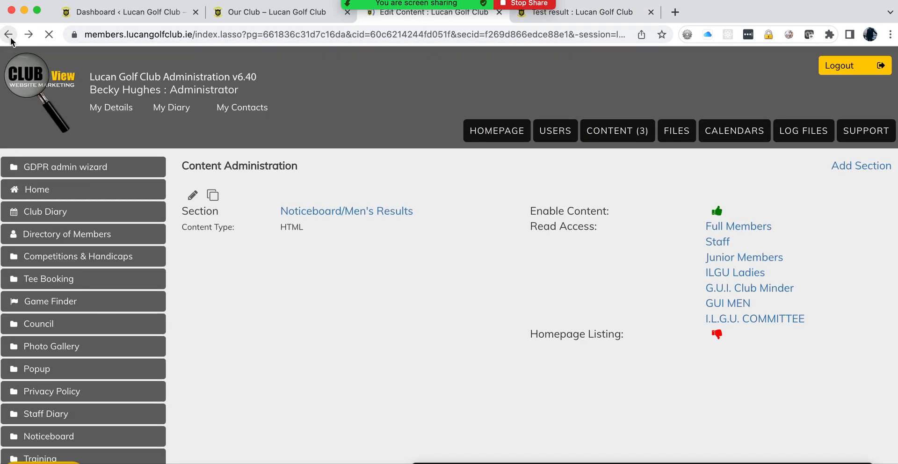
pyautogui.scroll(-7, 314, 308)
pyautogui.scroll(-10, 314, 309)
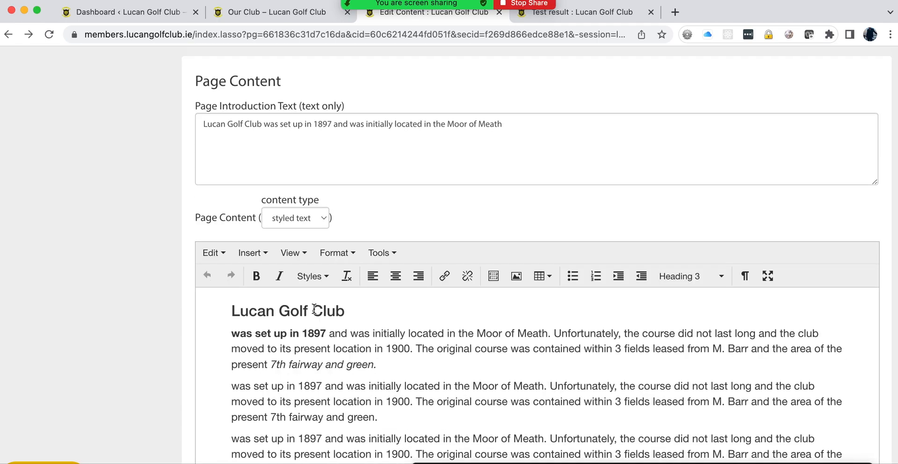
pyautogui.click(234, 277)
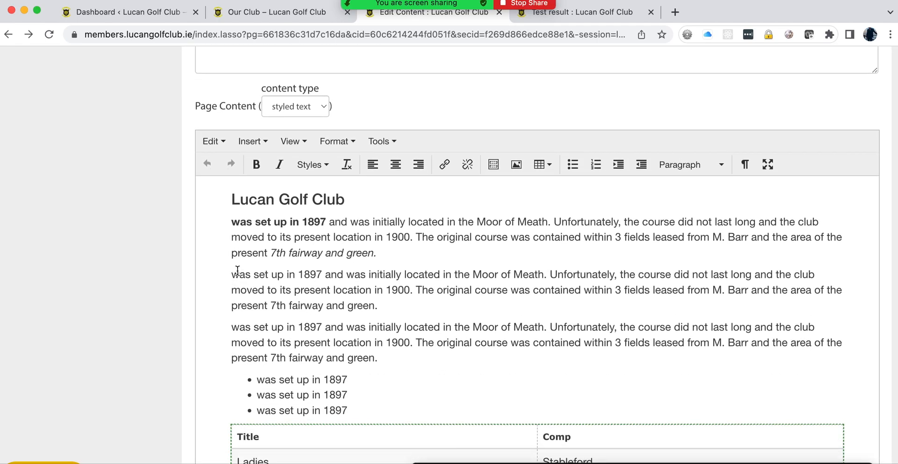
# Step: Insert the Lucan-home photo from images > site with the 'img left align' class
pyautogui.click(516, 166)
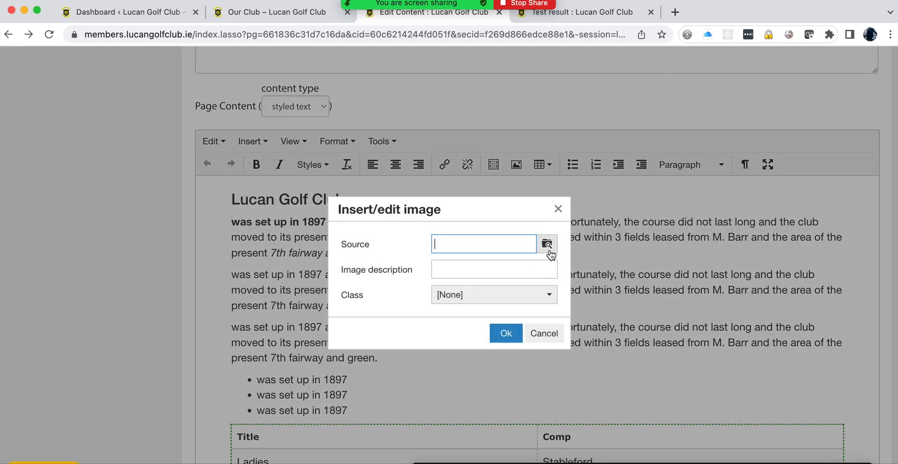
pyautogui.click(548, 244)
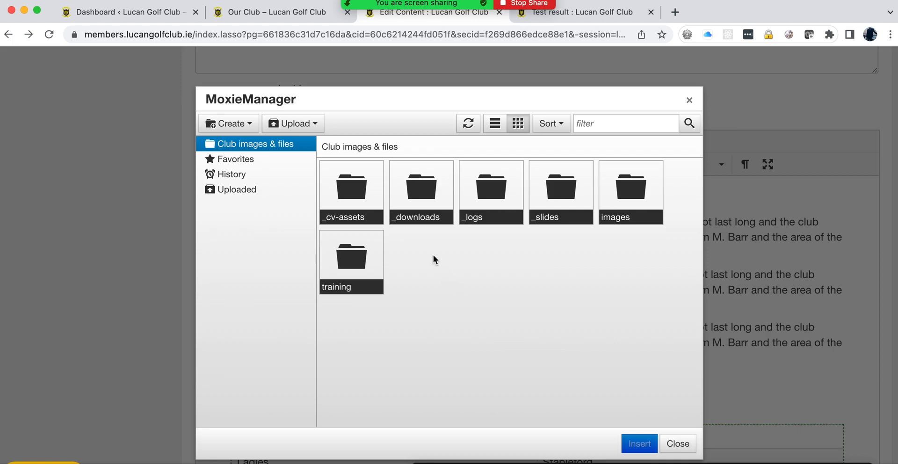
pyautogui.click(626, 206)
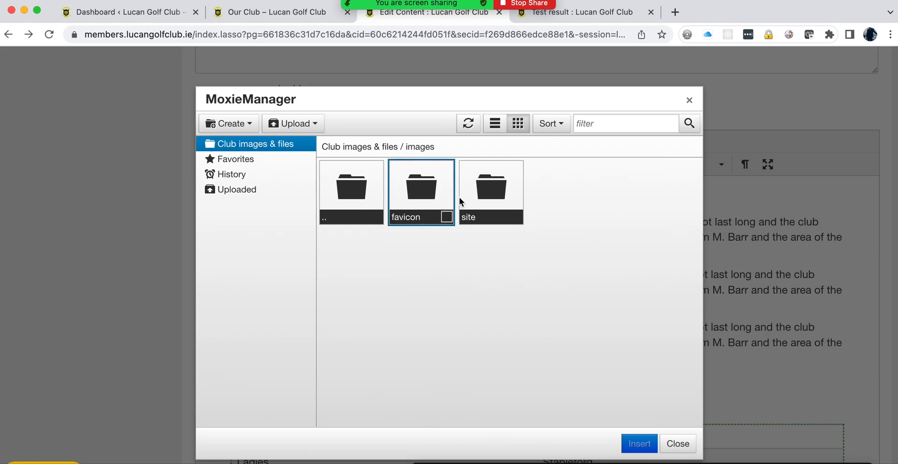
pyautogui.click(479, 201)
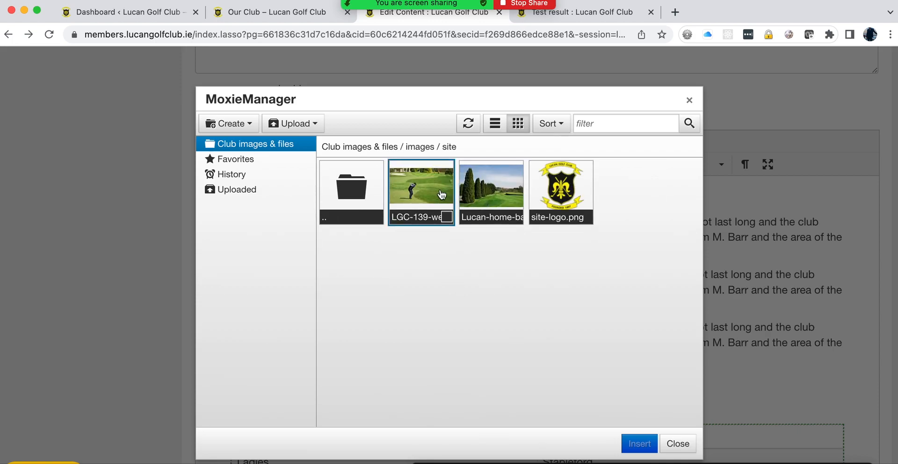
pyautogui.click(476, 191)
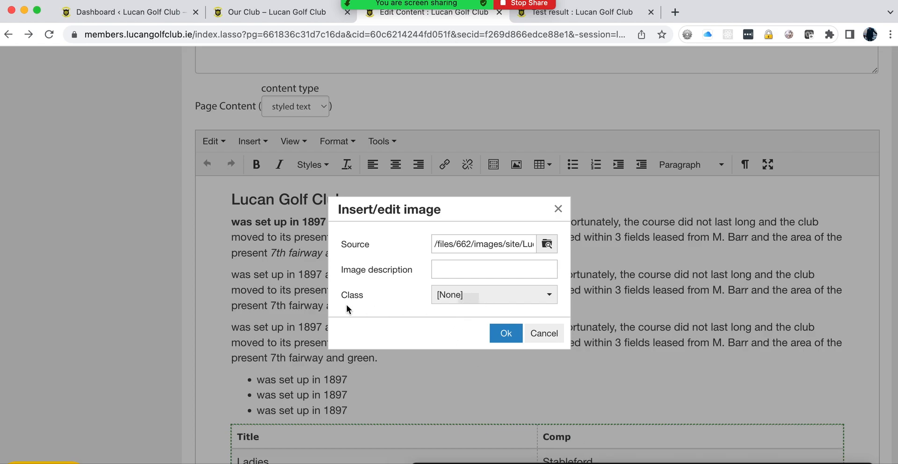
pyautogui.click(514, 294)
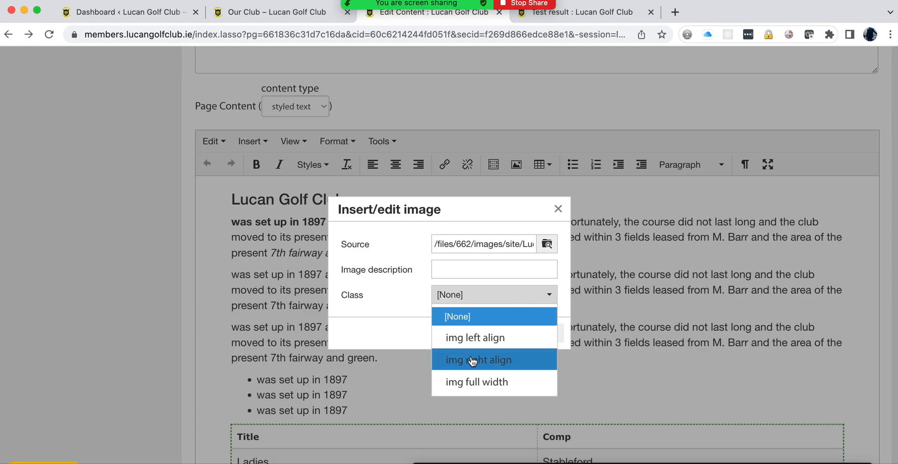
pyautogui.click(469, 340)
pyautogui.click(509, 333)
pyautogui.scroll(-3, 431, 321)
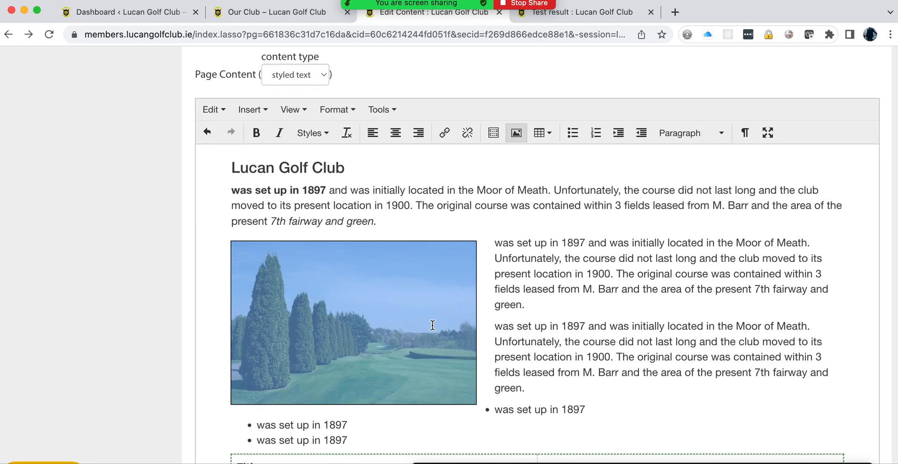
pyautogui.scroll(15, 108, 303)
# Step: Save the page and reload the public Test result page to see the photo beside the history text
pyautogui.click(205, 77)
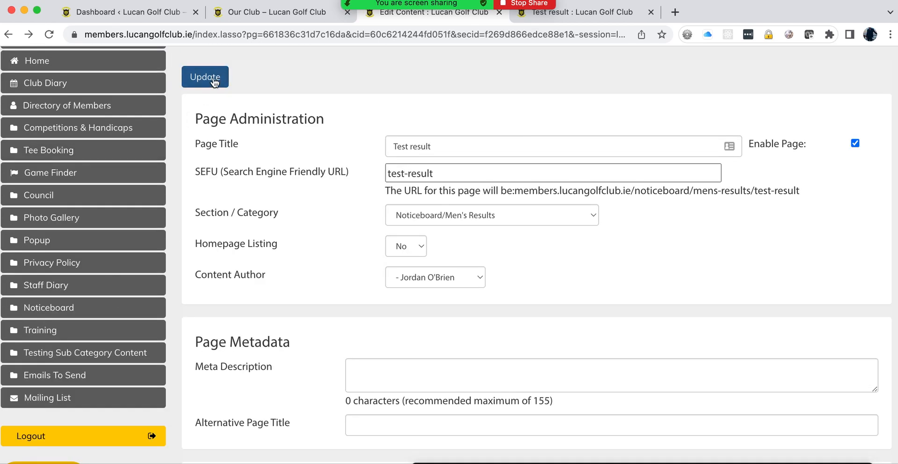
pyautogui.click(576, 15)
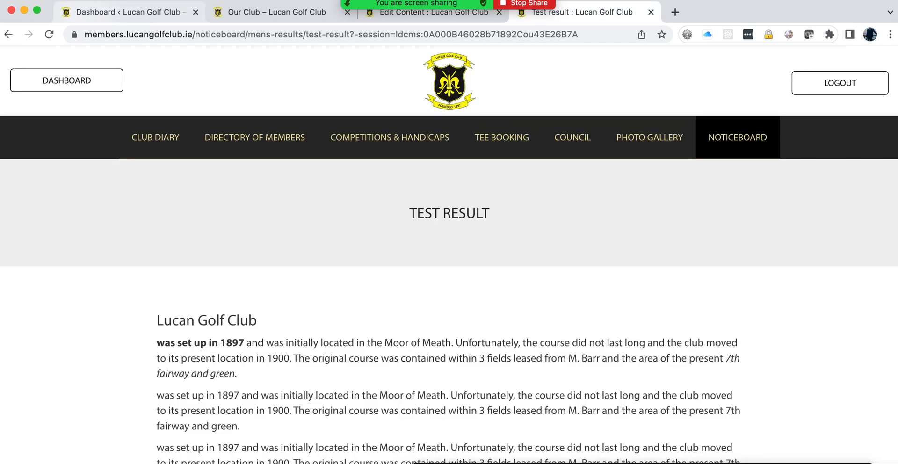
pyautogui.click(53, 35)
pyautogui.scroll(-5, 85, 259)
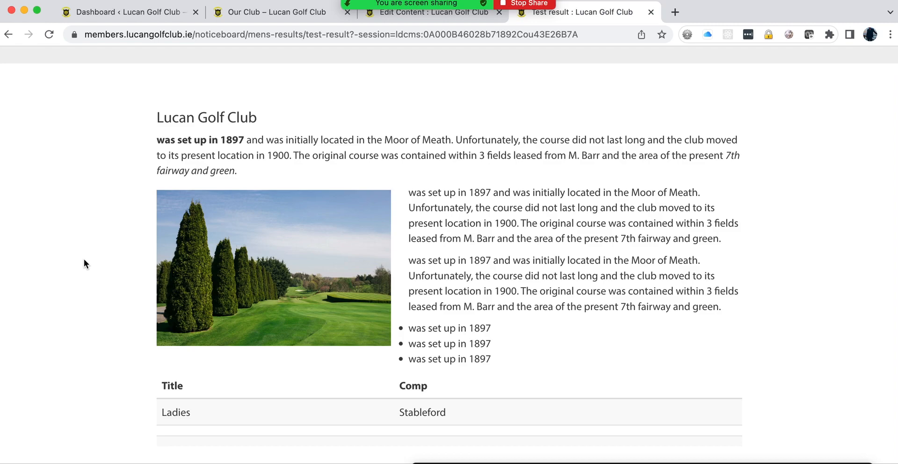
pyautogui.scroll(-3, 83, 259)
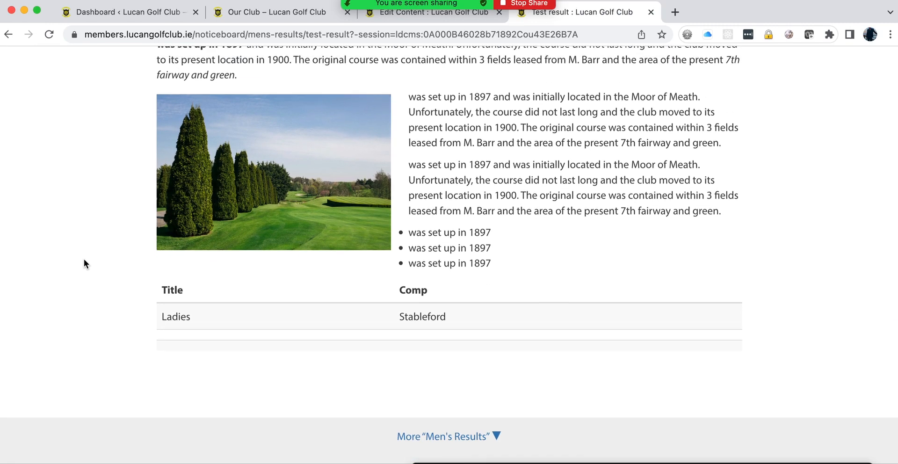
pyautogui.scroll(4, 83, 260)
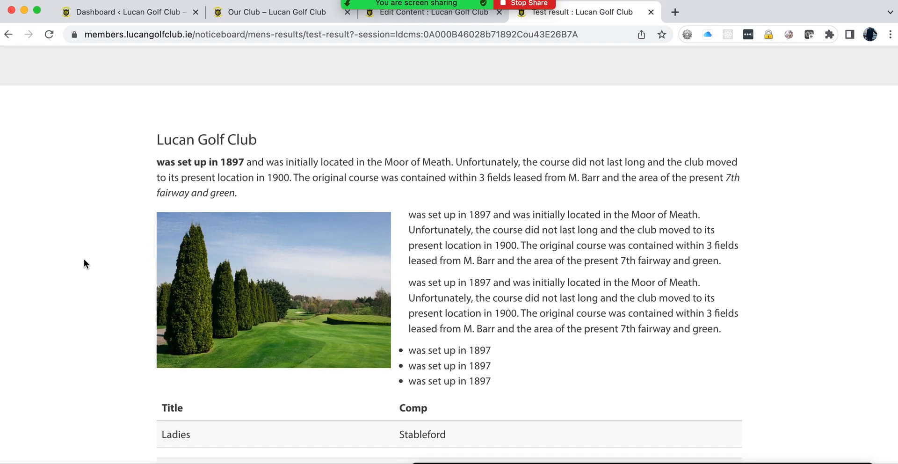
pyautogui.scroll(1, 83, 260)
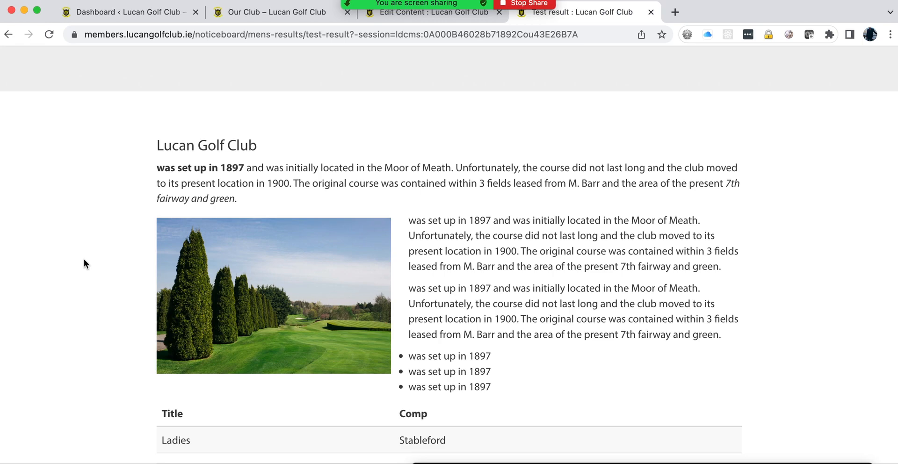
pyautogui.click(398, 16)
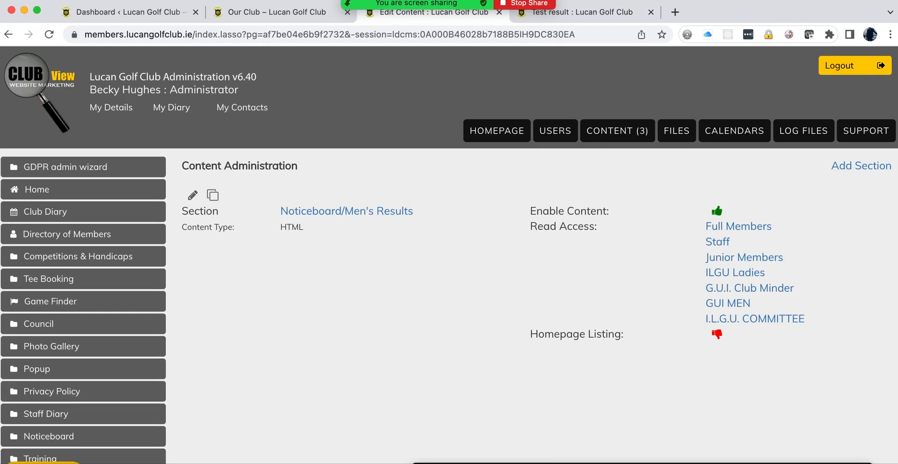
# Step: Check the members' dashboard Latest News panel before listing the page
pyautogui.click(576, 14)
pyautogui.scroll(5, 162, 156)
pyautogui.click(82, 84)
pyautogui.scroll(-8, 207, 236)
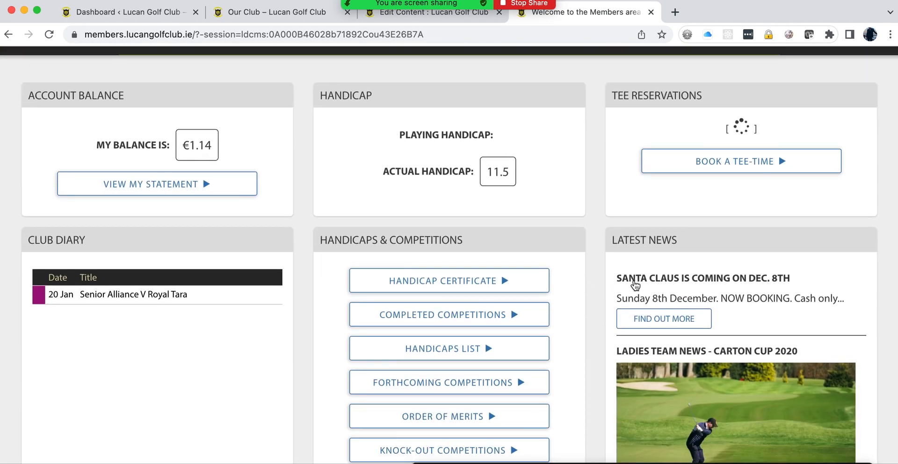
pyautogui.scroll(-2, 694, 324)
pyautogui.scroll(-5, 694, 324)
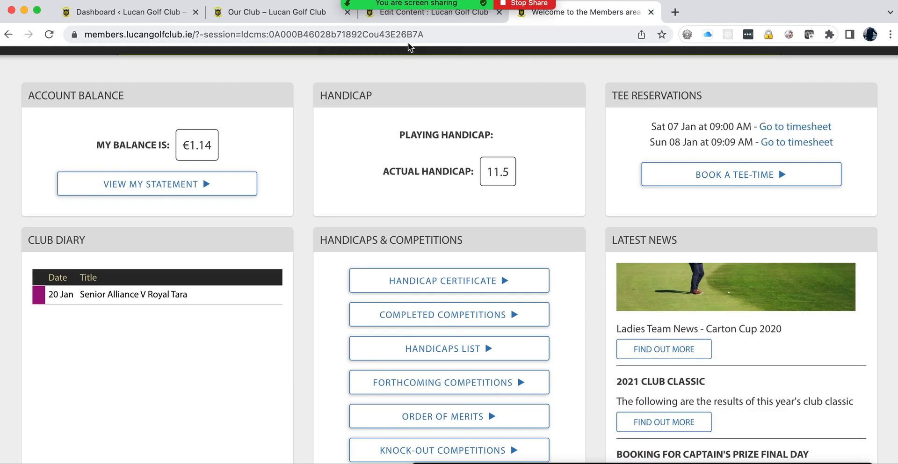
# Step: Set Homepage Listing to Yes, save, and confirm Test Result now leads the dashboard's Latest News
pyautogui.click(407, 14)
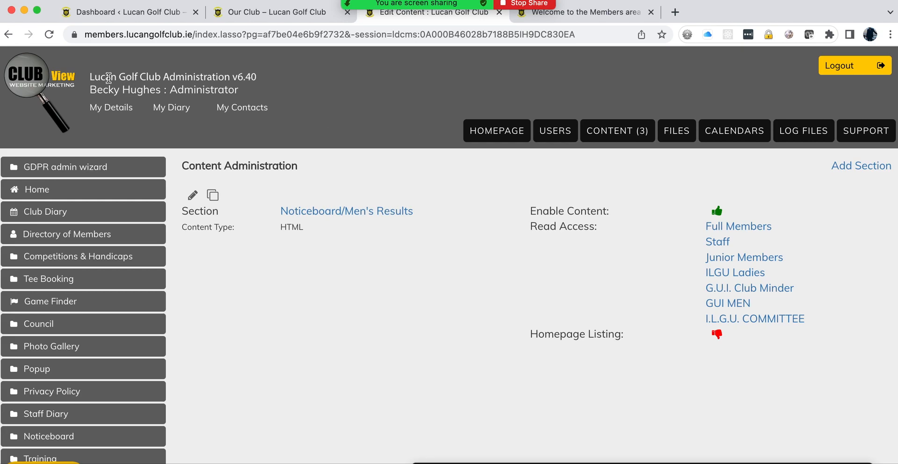
pyautogui.click(8, 35)
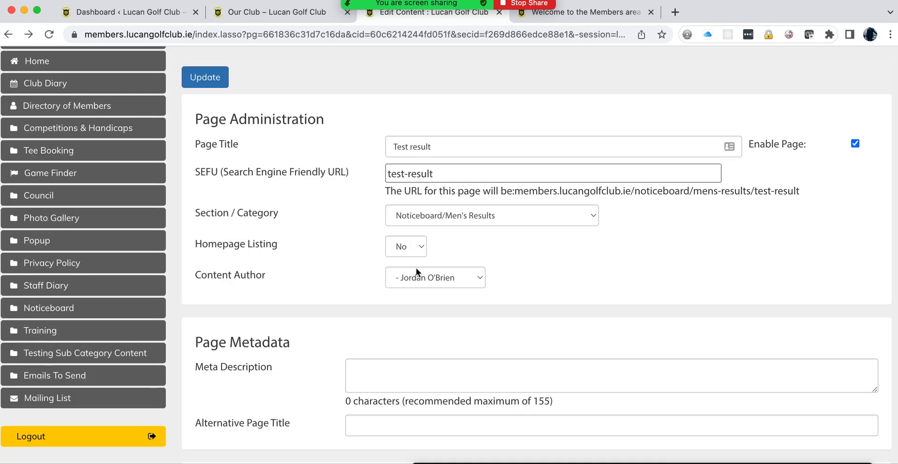
pyautogui.click(419, 251)
pyautogui.click(402, 261)
pyautogui.click(205, 78)
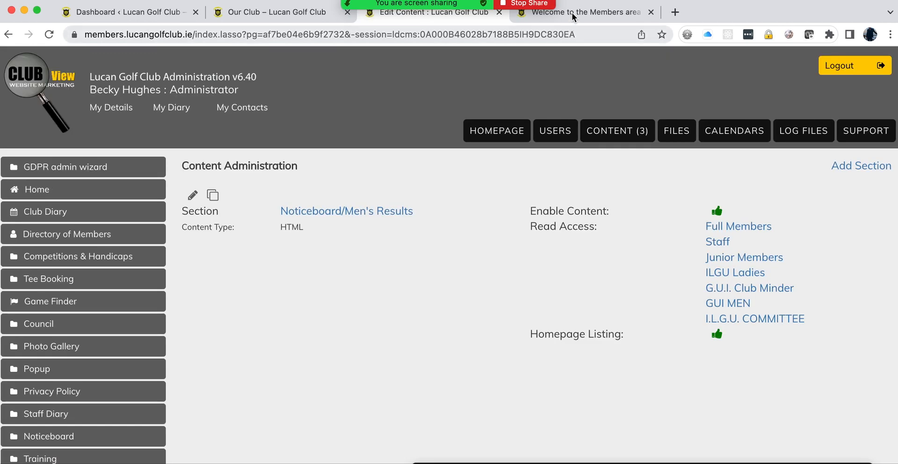
pyautogui.click(570, 13)
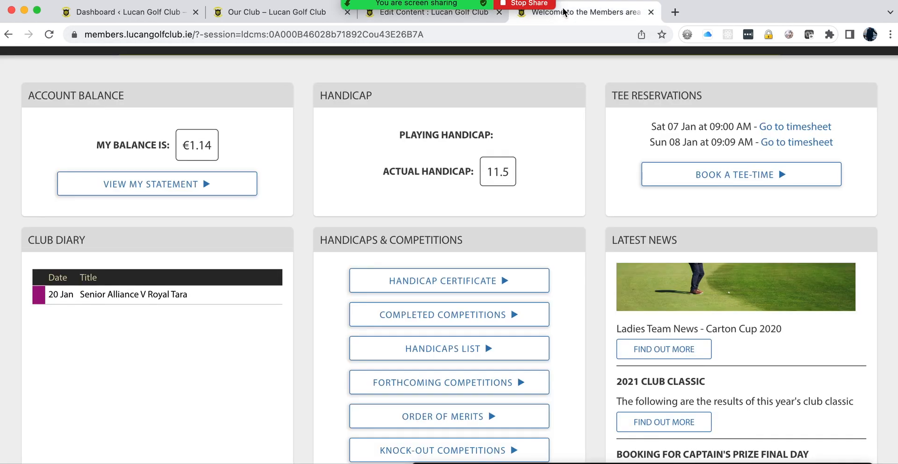
pyautogui.click(49, 34)
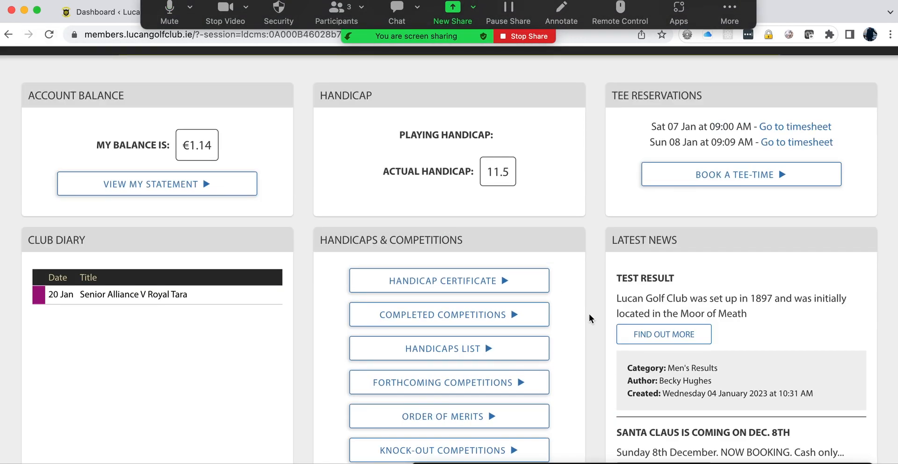
pyautogui.scroll(-3, 589, 303)
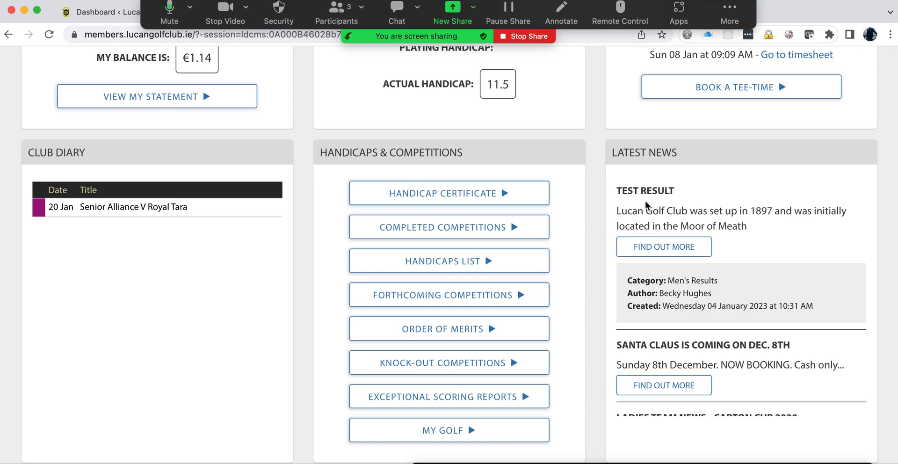
pyautogui.scroll(-1, 636, 220)
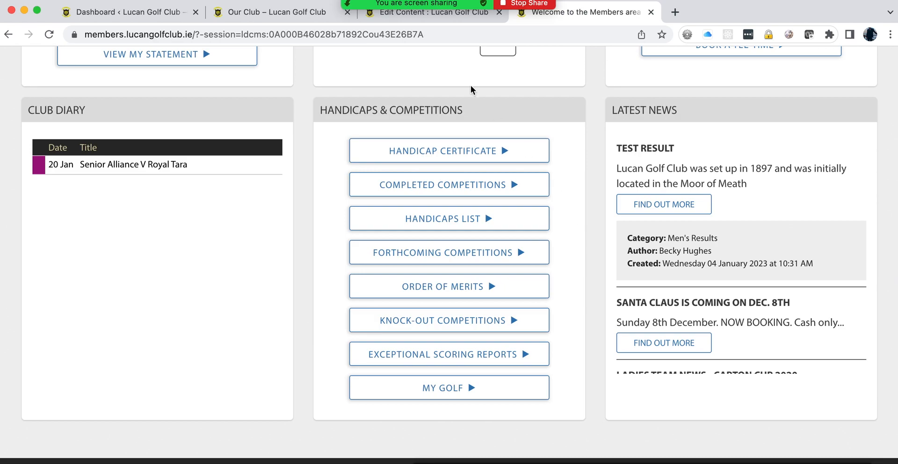
# Step: Open the Noticeboard section from CONTENT (3) and scroll its lists back to Test result under Men's results
pyautogui.click(416, 19)
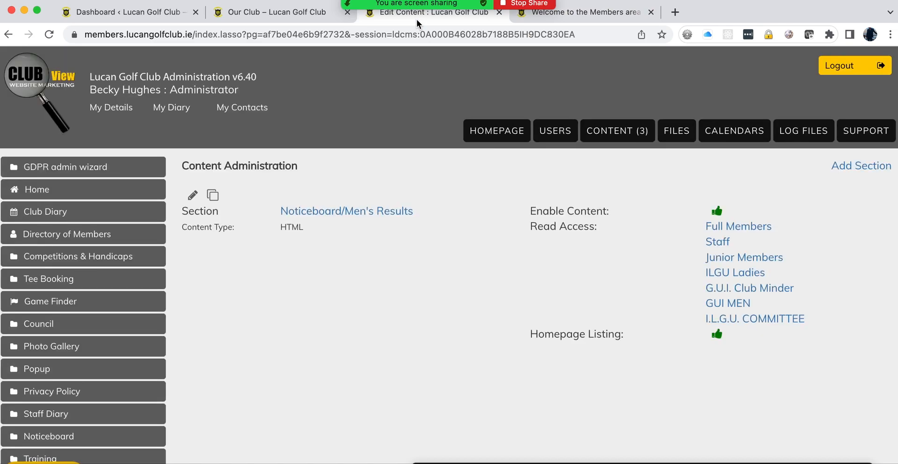
pyautogui.click(617, 130)
pyautogui.scroll(-7, 330, 294)
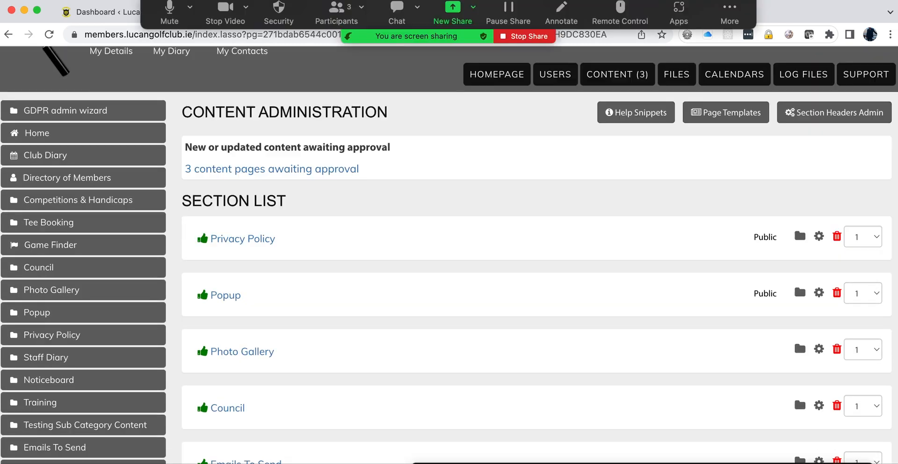
pyautogui.click(255, 293)
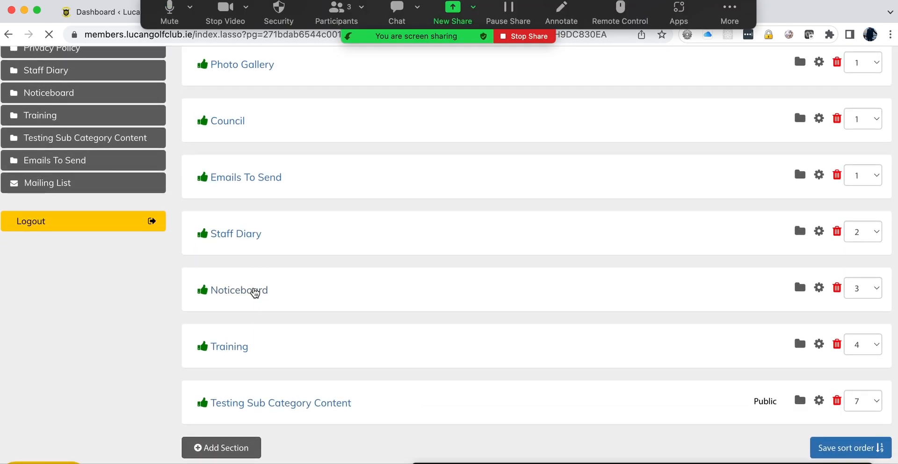
pyautogui.scroll(-4, 476, 304)
pyautogui.scroll(-12, 477, 306)
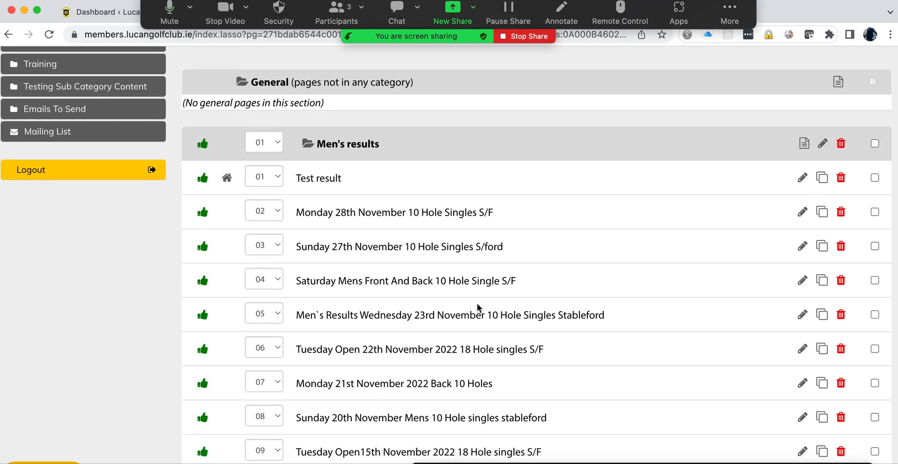
pyautogui.scroll(-9, 477, 306)
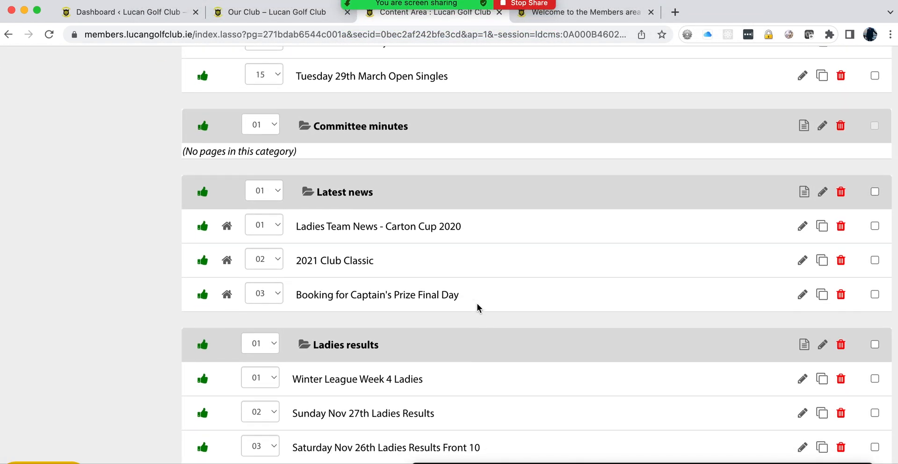
pyautogui.scroll(2, 477, 307)
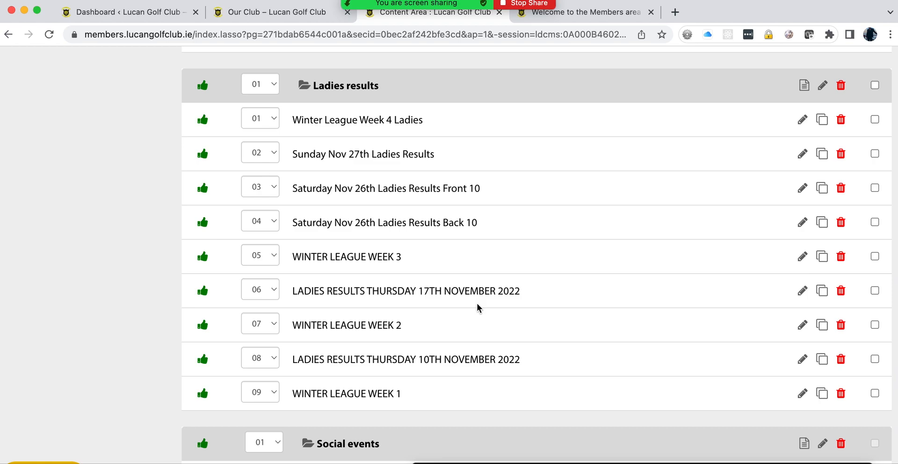
pyautogui.scroll(-4, 477, 307)
pyautogui.scroll(-3, 482, 307)
pyautogui.scroll(2, 487, 313)
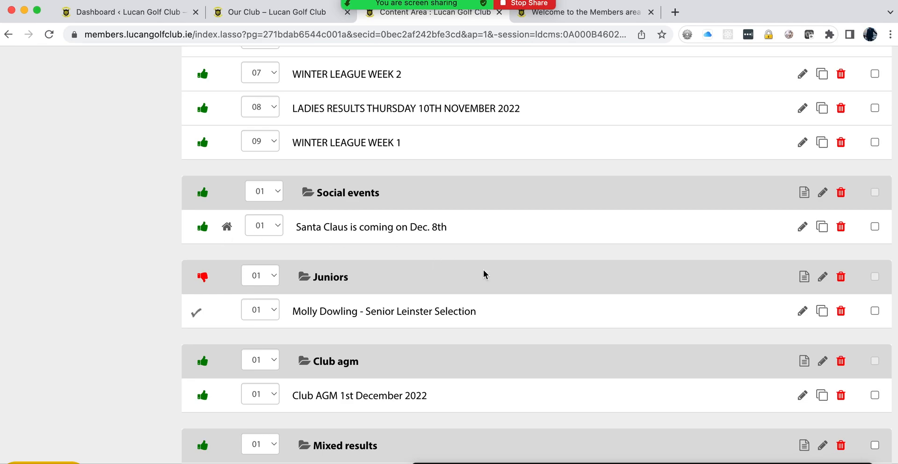
pyautogui.scroll(13, 492, 279)
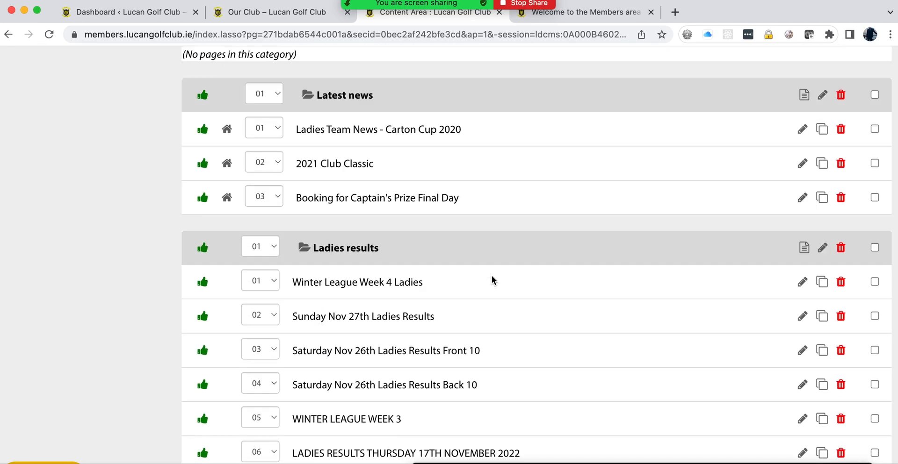
pyautogui.scroll(12, 492, 279)
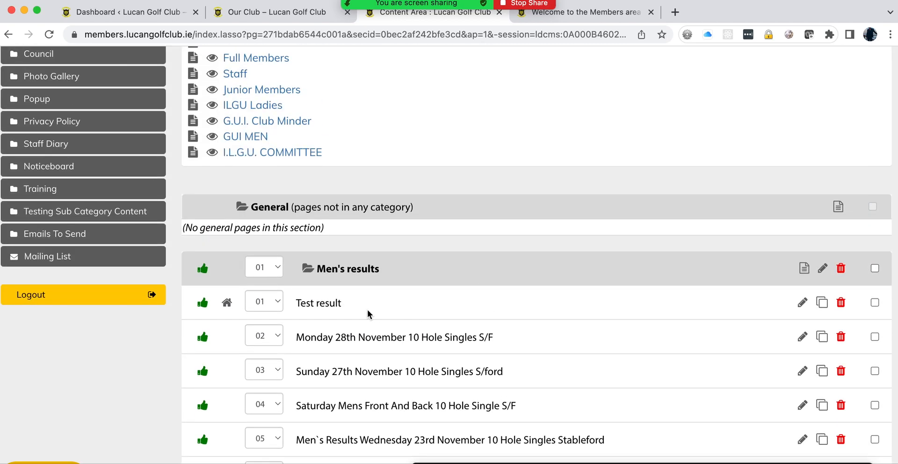
# Step: Open the Test result page editor and scroll down to Page Publishing Dates
pyautogui.click(801, 304)
pyautogui.scroll(-20, 529, 309)
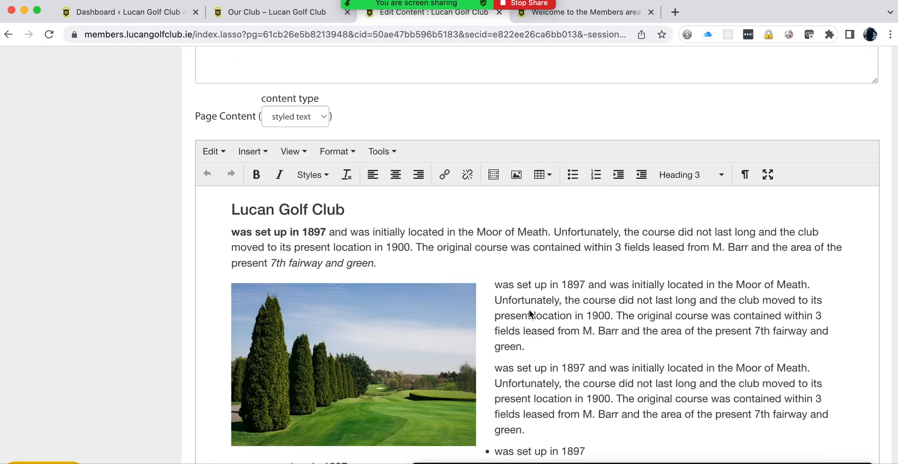
pyautogui.scroll(-6, 529, 309)
pyautogui.scroll(7, 528, 308)
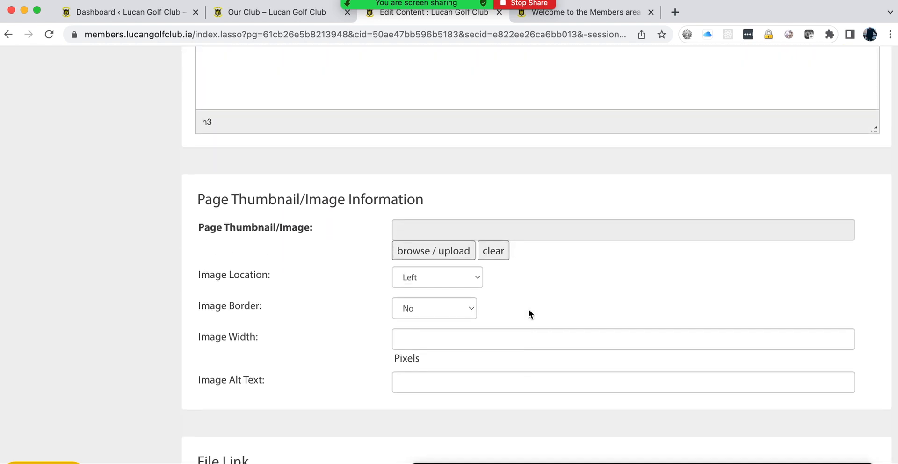
pyautogui.scroll(-4, 374, 282)
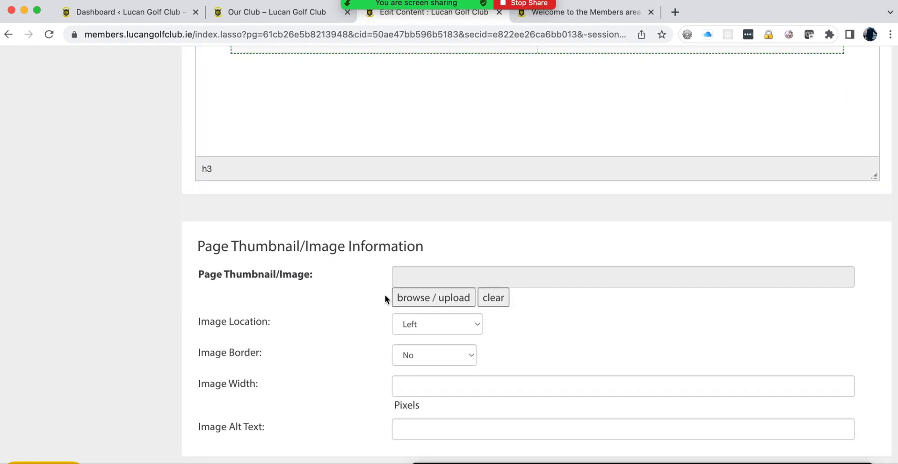
pyautogui.scroll(-5, 325, 310)
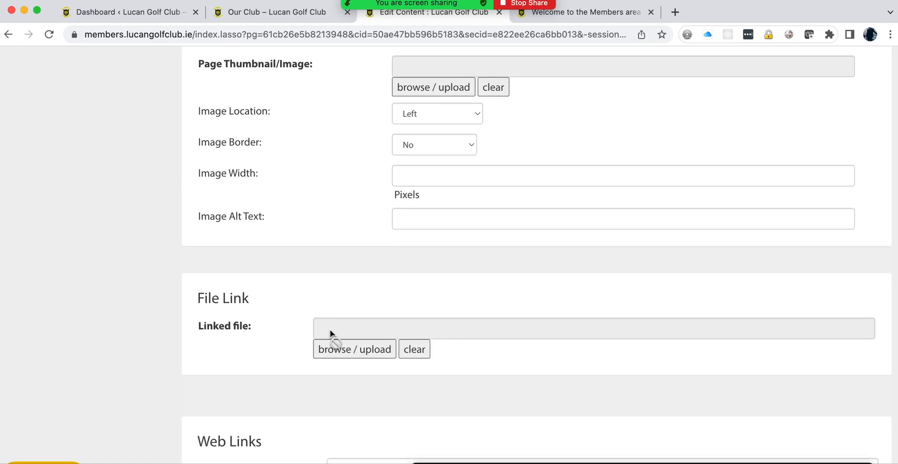
pyautogui.scroll(-4, 313, 329)
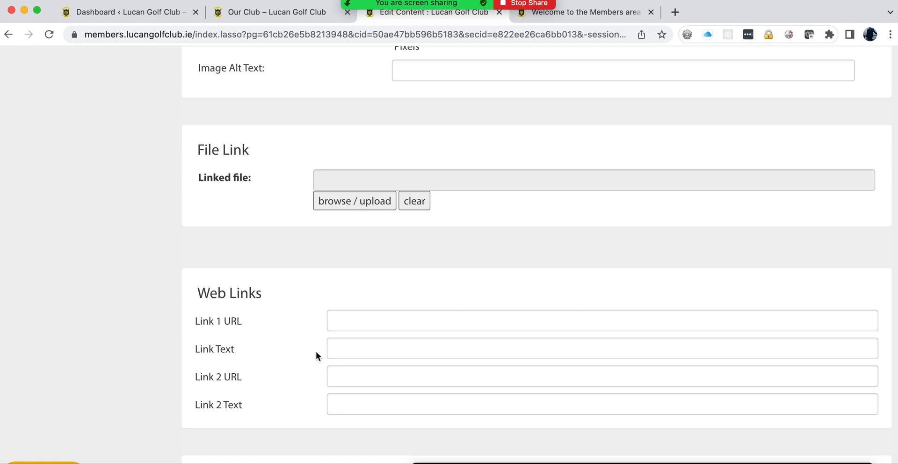
pyautogui.scroll(-6, 315, 351)
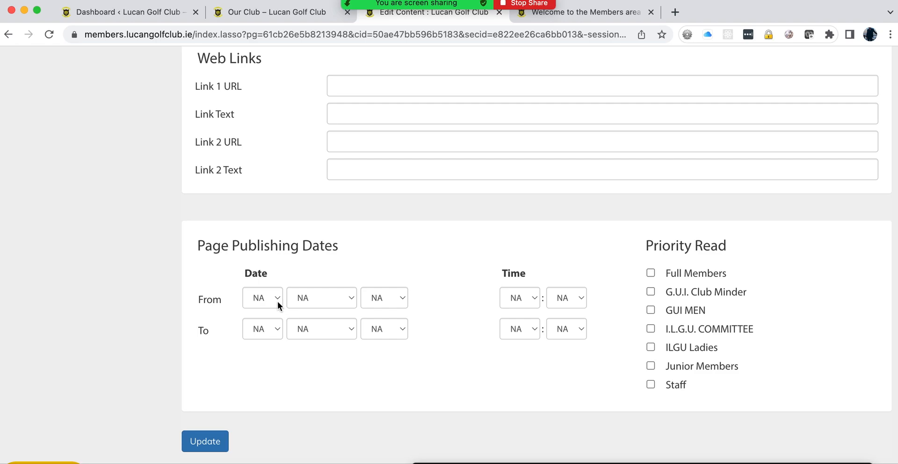
# Step: Set the publishing From date to 01 June 2023 and save the page
pyautogui.click(274, 300)
pyautogui.click(262, 313)
pyautogui.click(352, 299)
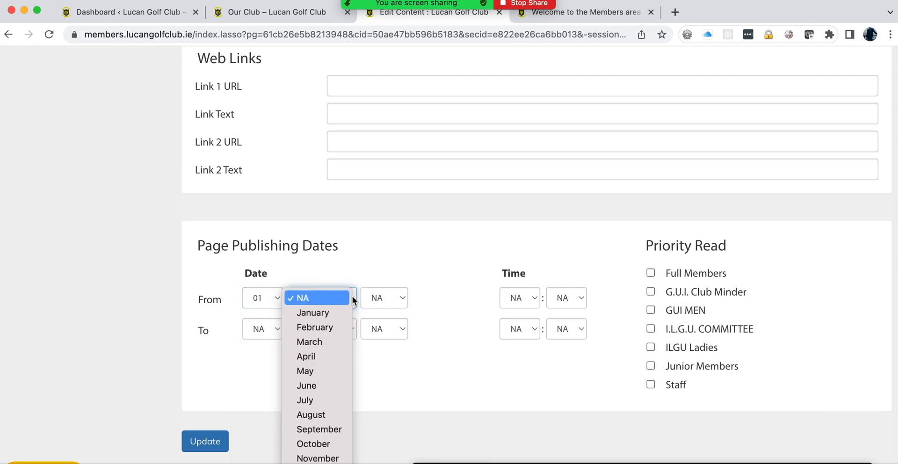
pyautogui.click(306, 386)
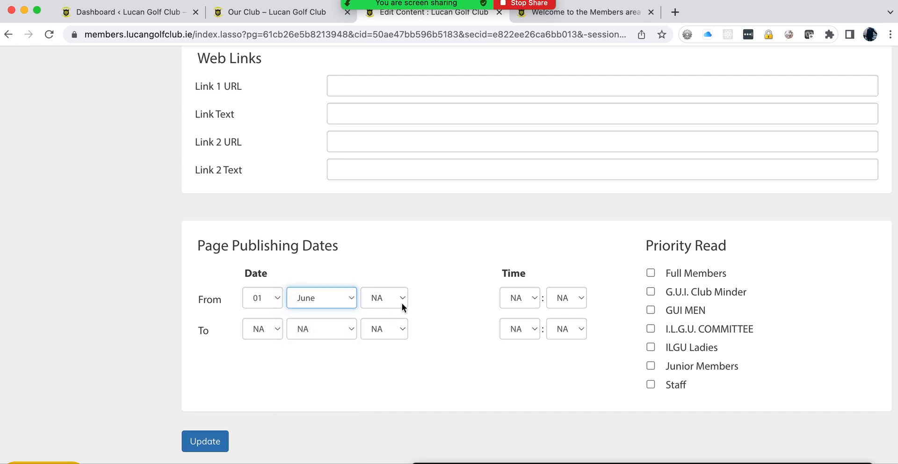
pyautogui.click(400, 302)
pyautogui.click(386, 327)
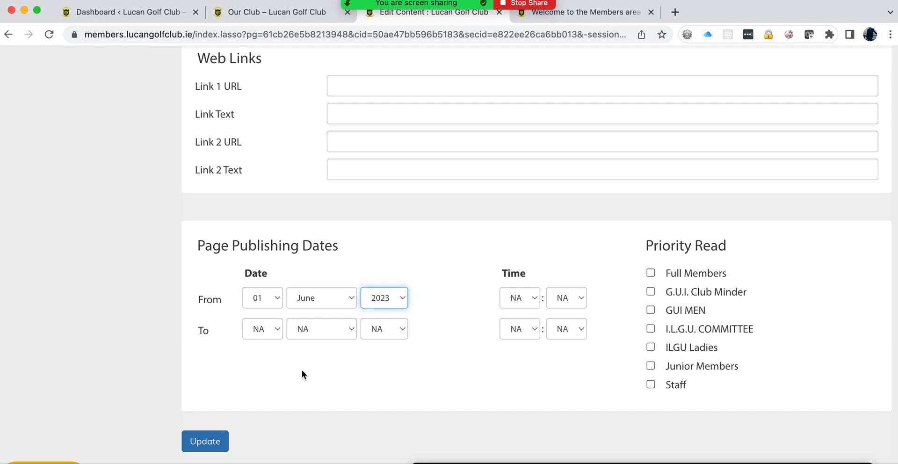
pyautogui.click(201, 441)
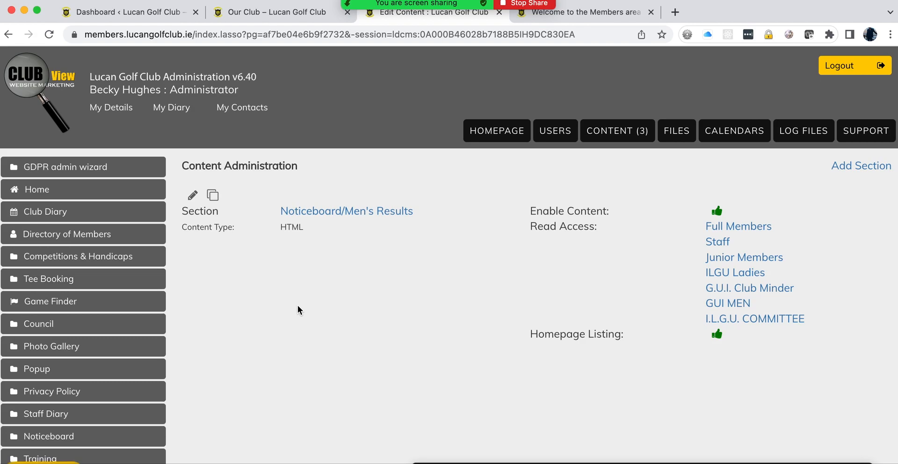
# Step: Open the Noticeboard's Men's results list, check the members area's Latest News, then return to the list
pyautogui.click(615, 132)
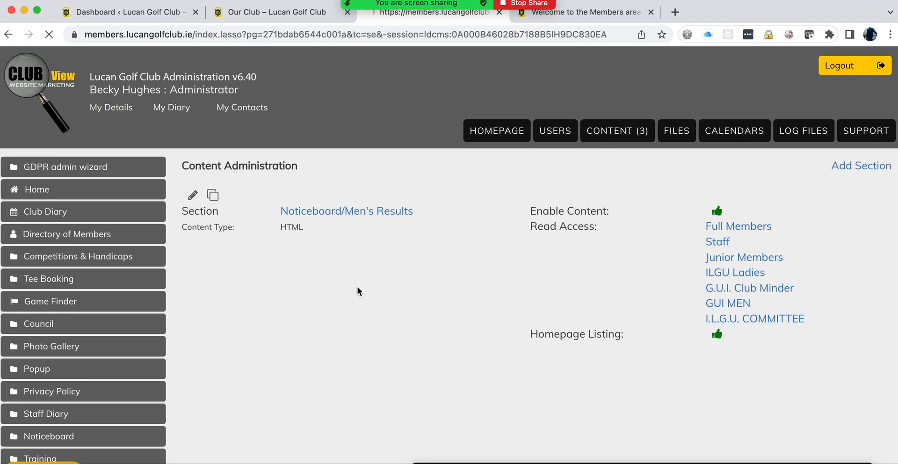
pyautogui.scroll(-6, 346, 322)
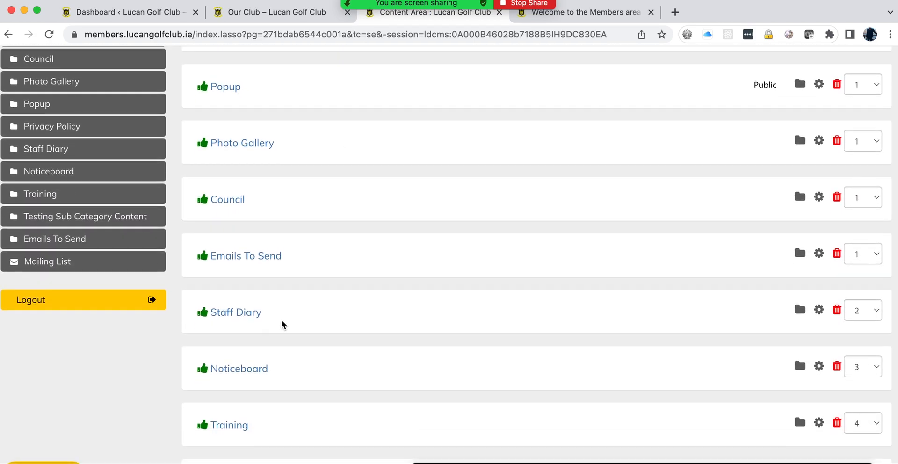
pyautogui.click(236, 369)
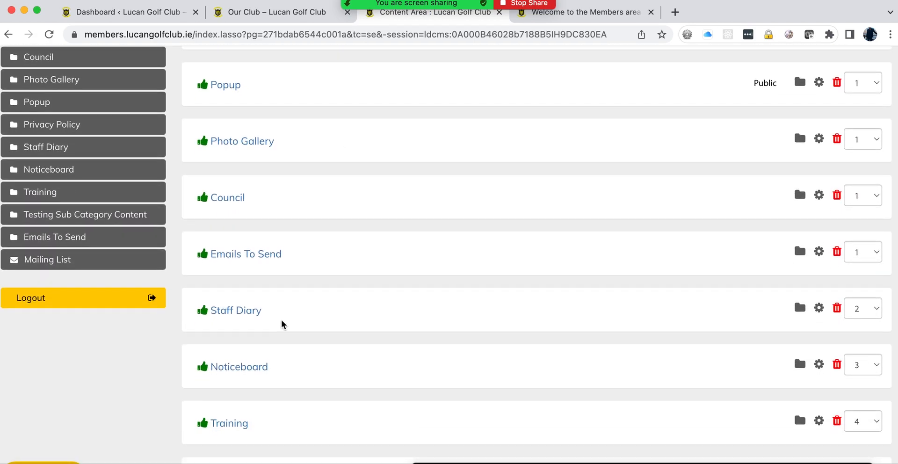
pyautogui.scroll(-10, 398, 356)
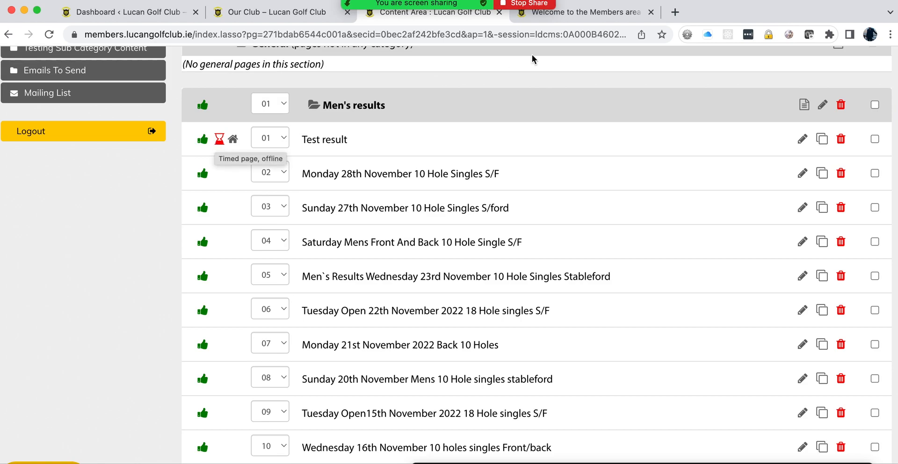
pyautogui.click(573, 13)
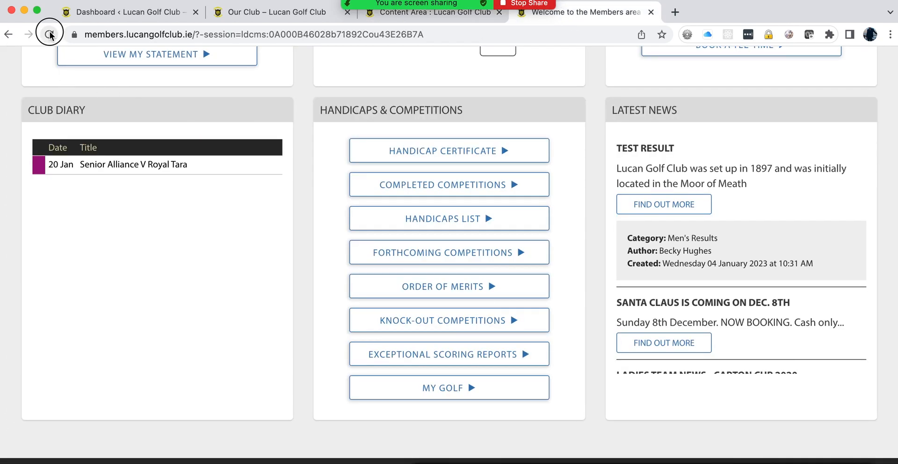
pyautogui.scroll(1, 638, 305)
pyautogui.scroll(-2, 639, 305)
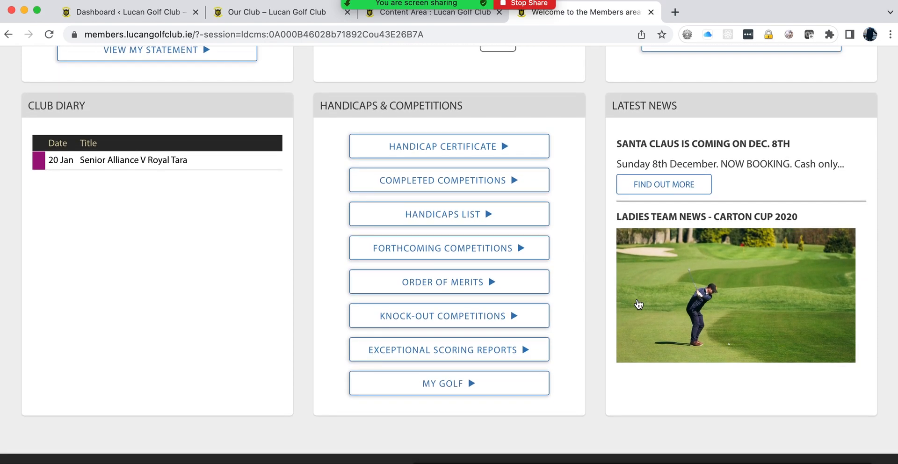
pyautogui.click(429, 14)
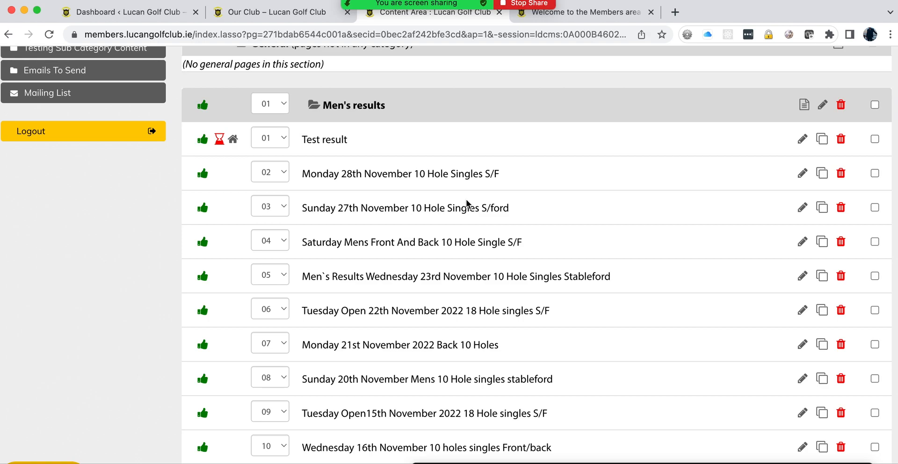
# Step: Edit Test result and set its From date day, month and year back to NA
pyautogui.click(802, 143)
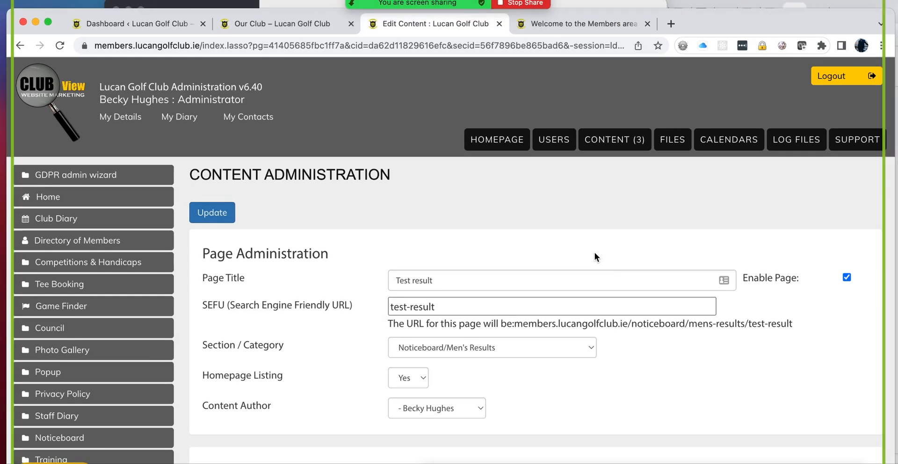
pyautogui.hotkey('ctrl', 'Up')
pyautogui.click(533, 389)
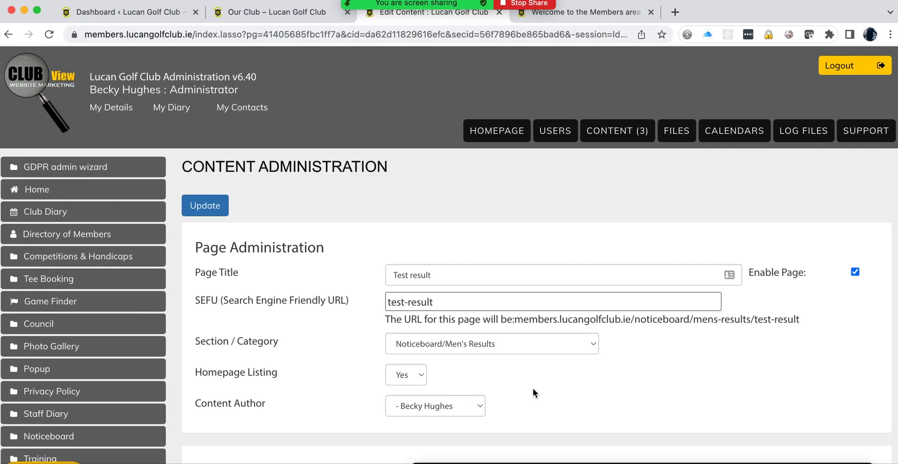
pyautogui.scroll(-20, 532, 388)
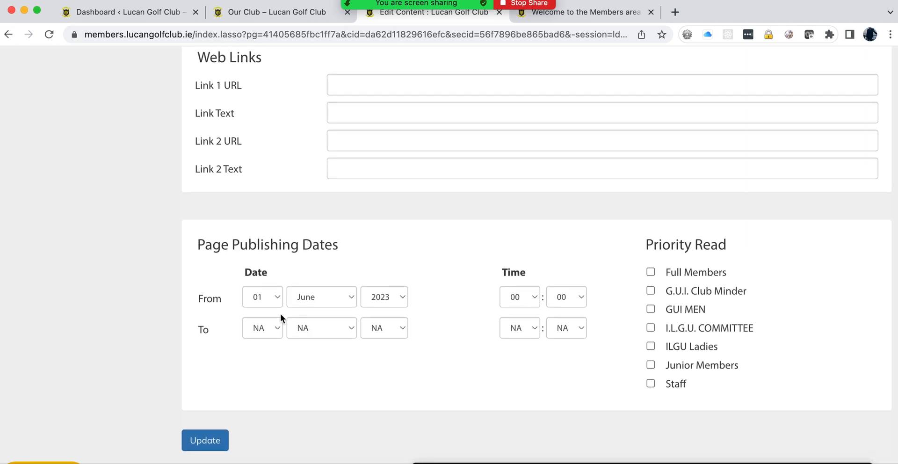
pyautogui.click(273, 305)
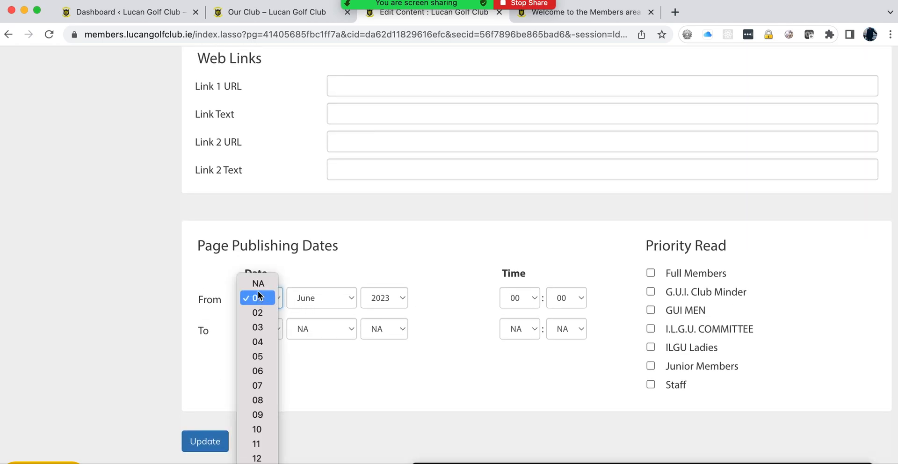
pyautogui.click(260, 283)
pyautogui.click(349, 298)
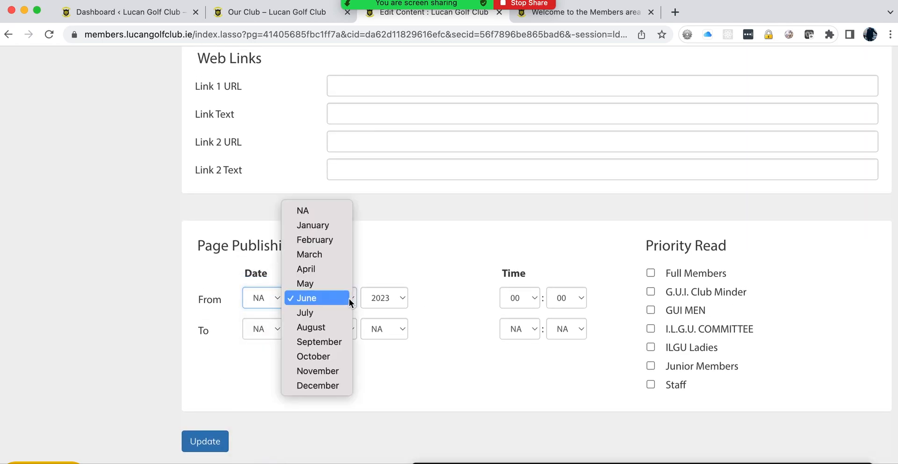
pyautogui.click(301, 211)
pyautogui.click(396, 295)
pyautogui.click(387, 270)
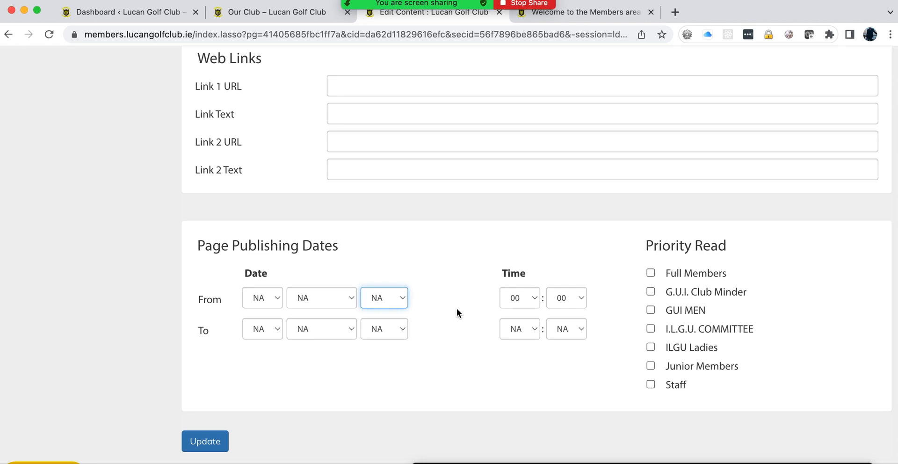
# Step: Untick Enable Page, update Test result, and go back to the members area
pyautogui.scroll(15, 757, 273)
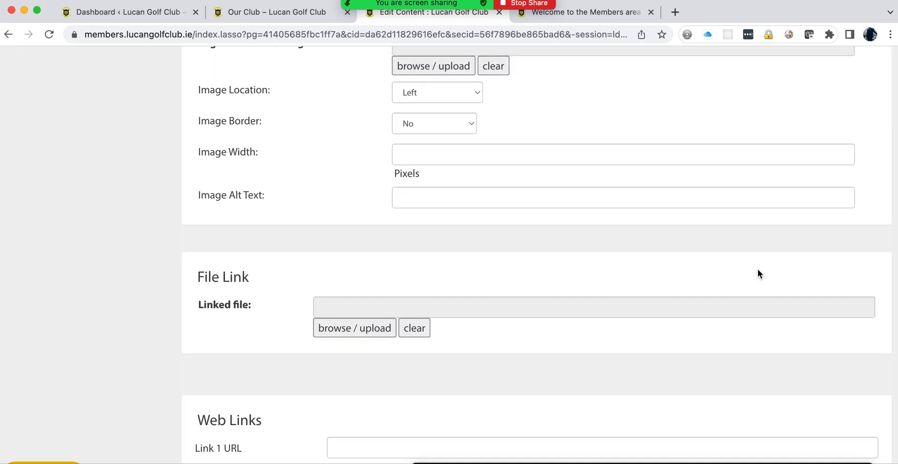
pyautogui.scroll(15, 757, 269)
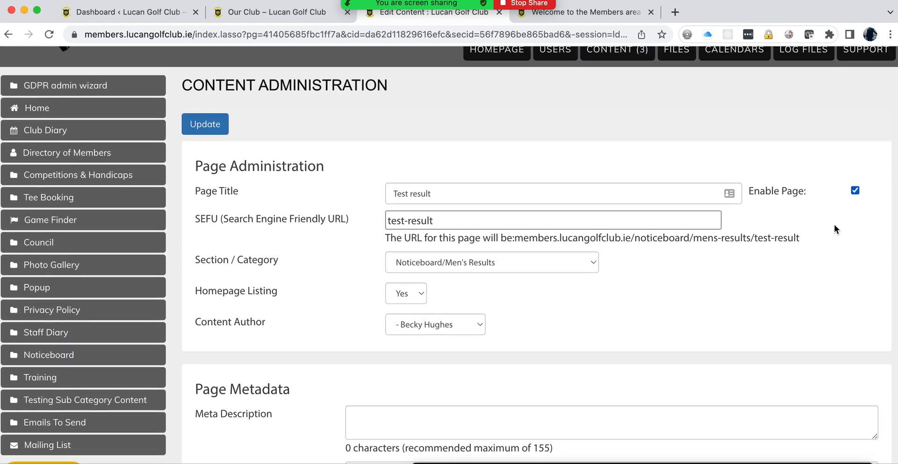
pyautogui.click(854, 190)
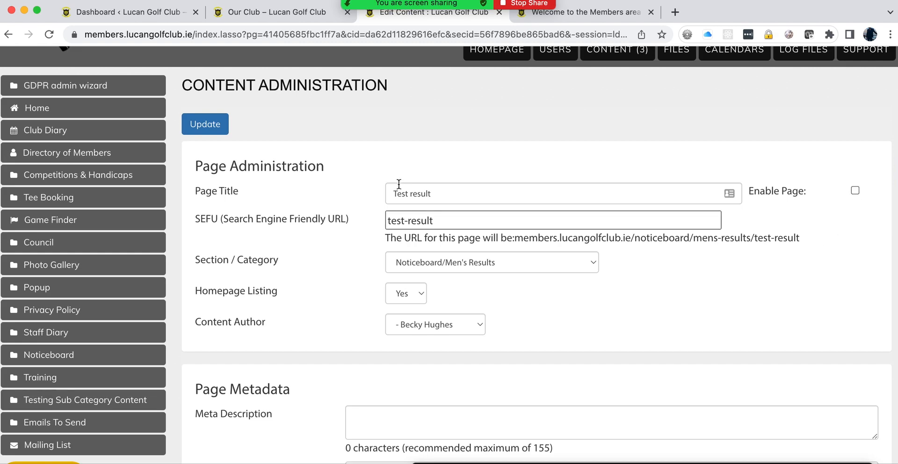
pyautogui.click(196, 124)
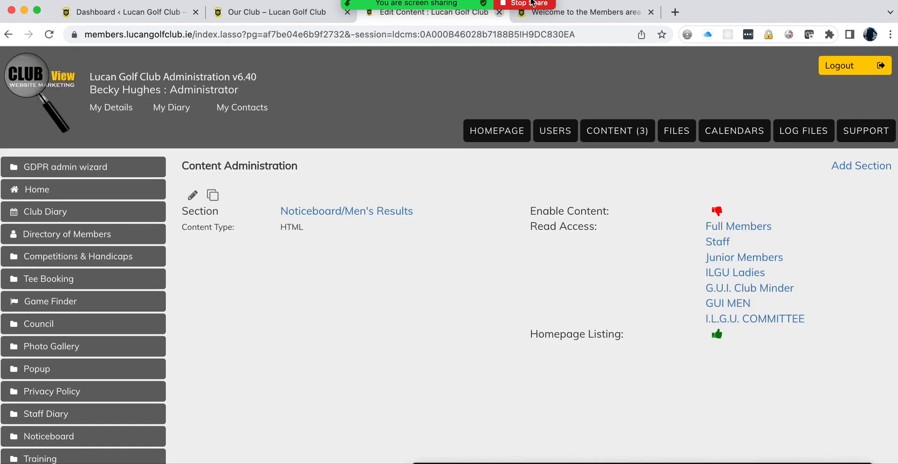
pyautogui.click(569, 14)
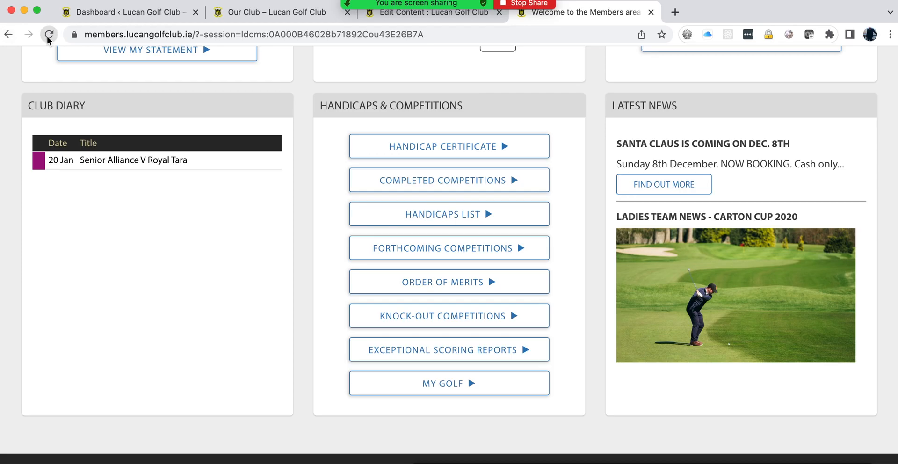
# Step: View the public Men's Results noticeboard page in the members area
pyautogui.scroll(10, 487, 252)
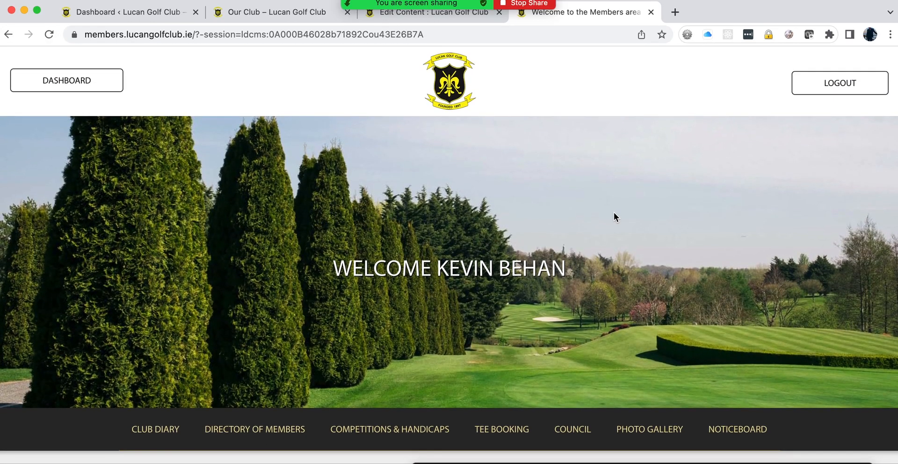
pyautogui.hotkey('ctrl', 'Up')
pyautogui.click(611, 373)
pyautogui.moveTo(712, 449)
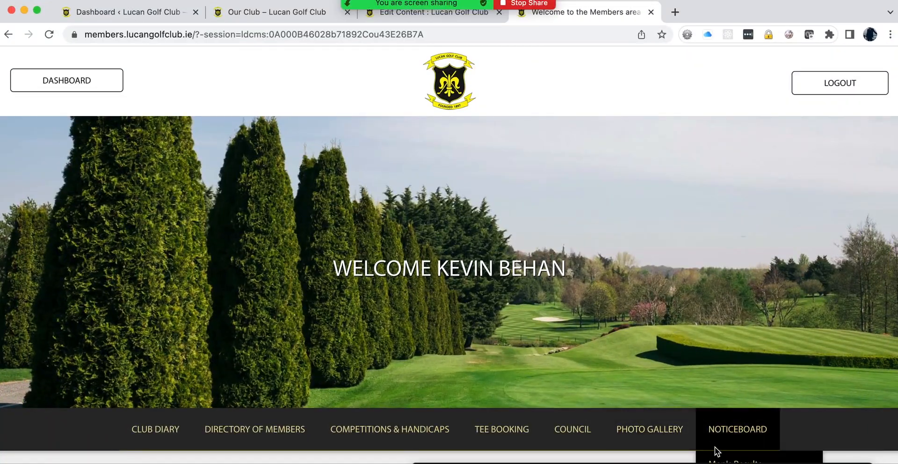
pyautogui.scroll(-5, 726, 440)
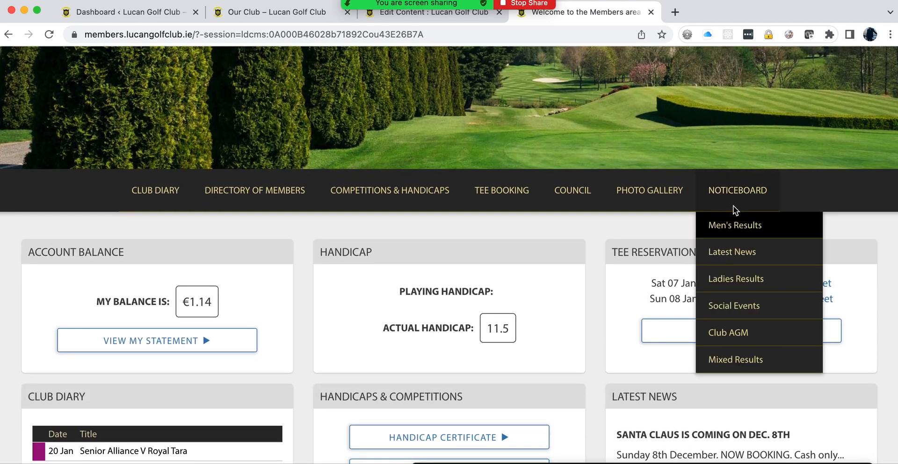
pyautogui.click(733, 226)
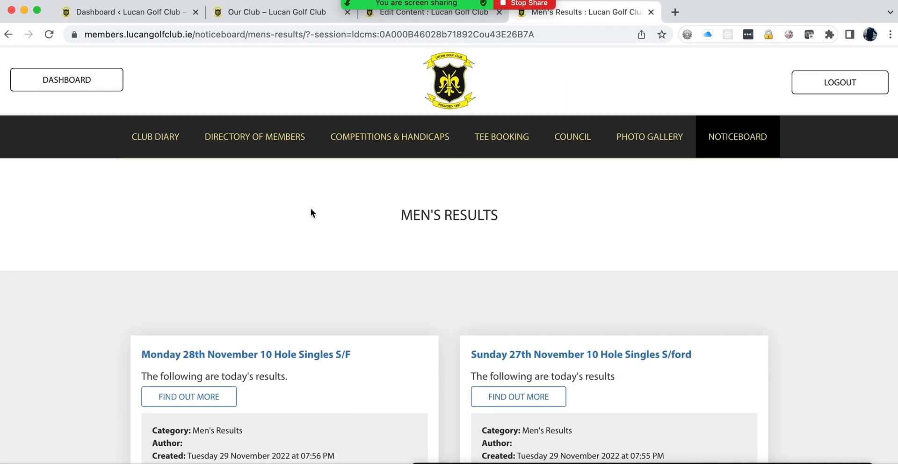
pyautogui.scroll(-3, 311, 210)
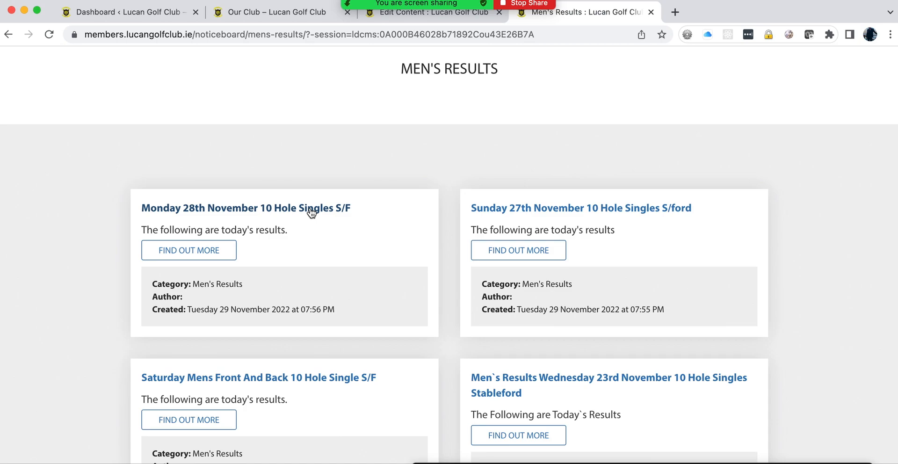
# Step: Return to the site admin's list of content sections
pyautogui.click(418, 17)
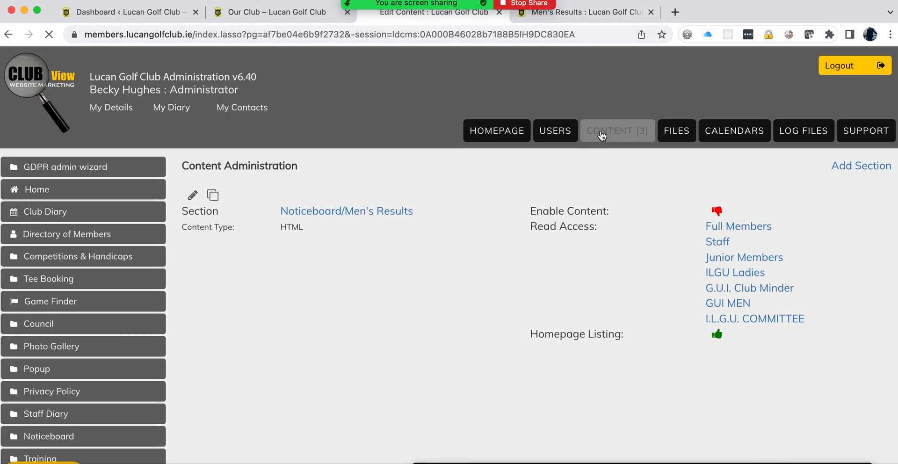
pyautogui.click(616, 131)
pyautogui.scroll(-8, 286, 320)
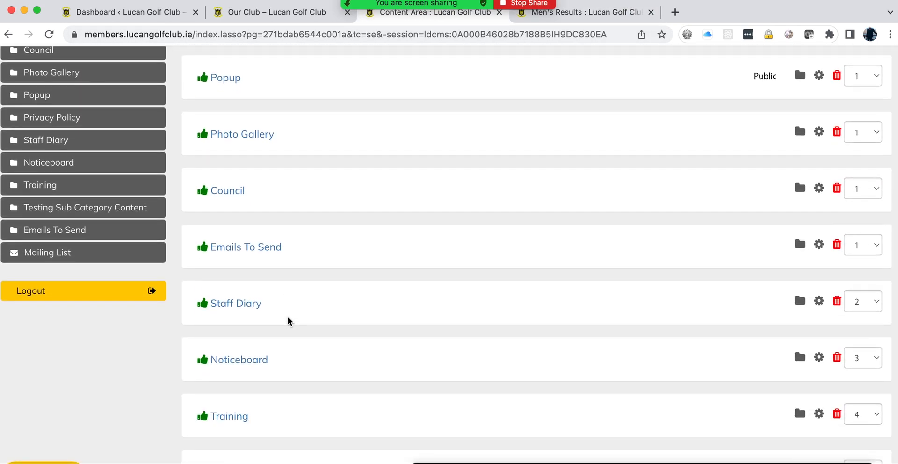
# Step: In Noticeboard, set Monday 28th November to 01 and Sunday 27th to 02, and save the sort order
pyautogui.click(241, 302)
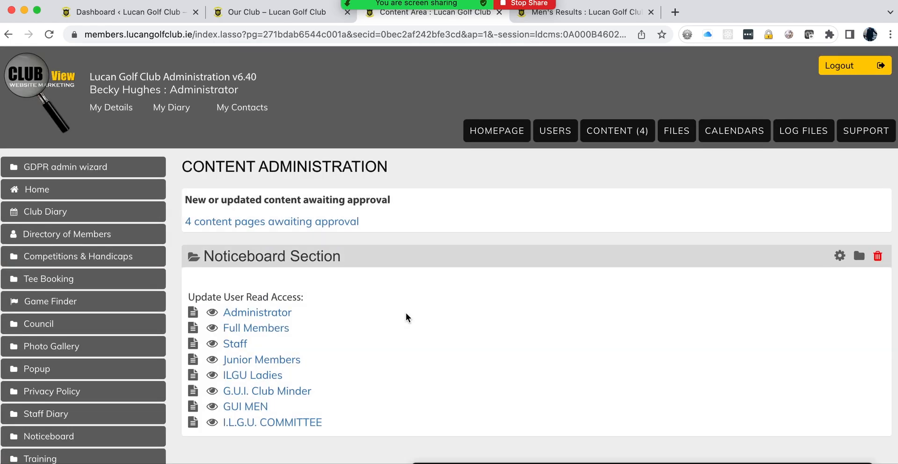
pyautogui.scroll(-2, 543, 320)
pyautogui.scroll(-9, 542, 321)
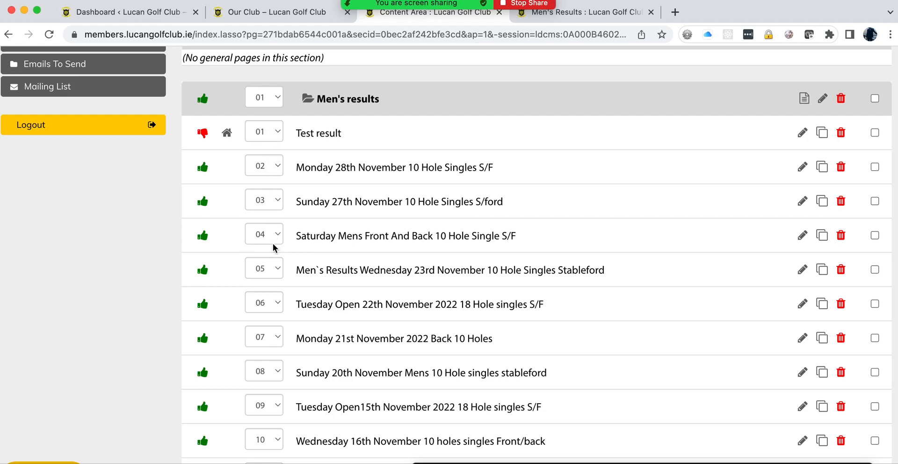
pyautogui.click(280, 203)
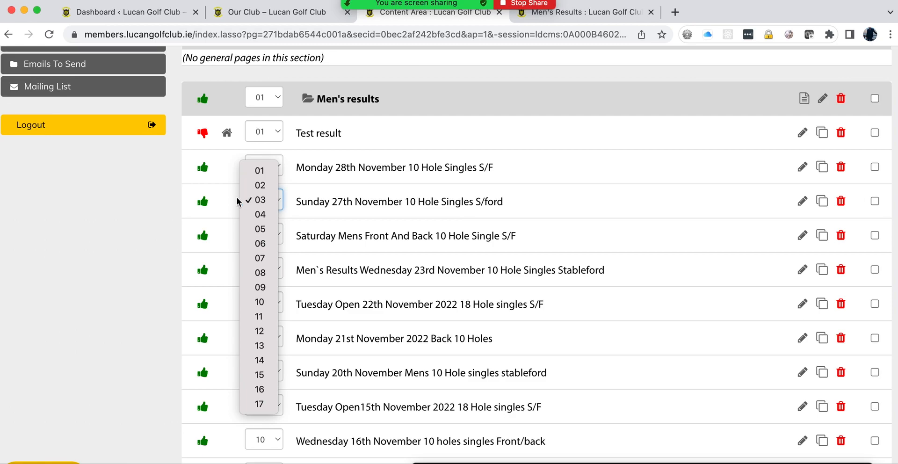
pyautogui.click(264, 189)
pyautogui.click(280, 170)
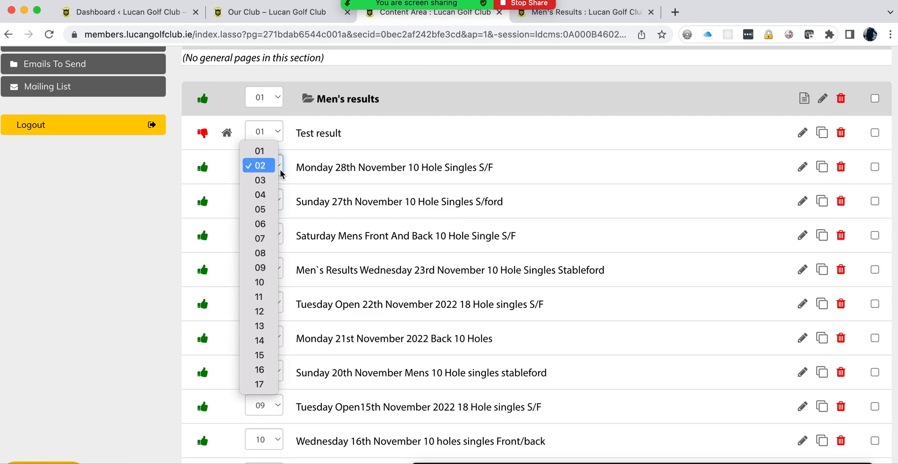
pyautogui.click(259, 156)
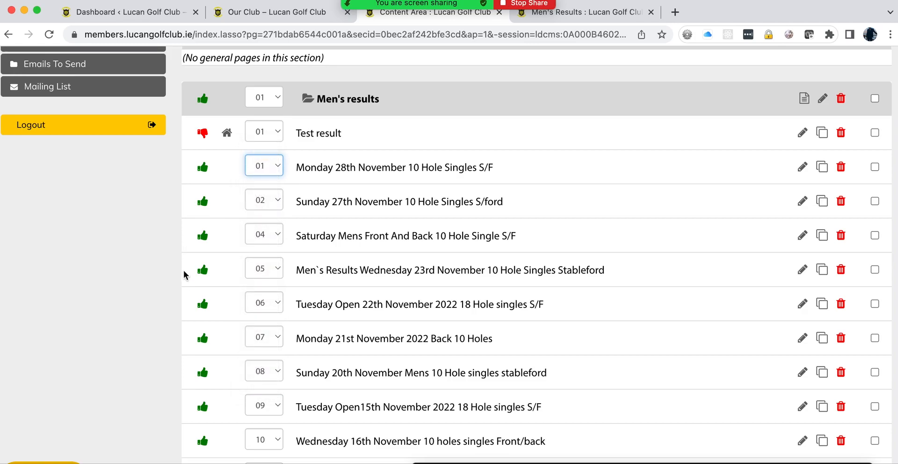
pyautogui.scroll(-15, 168, 293)
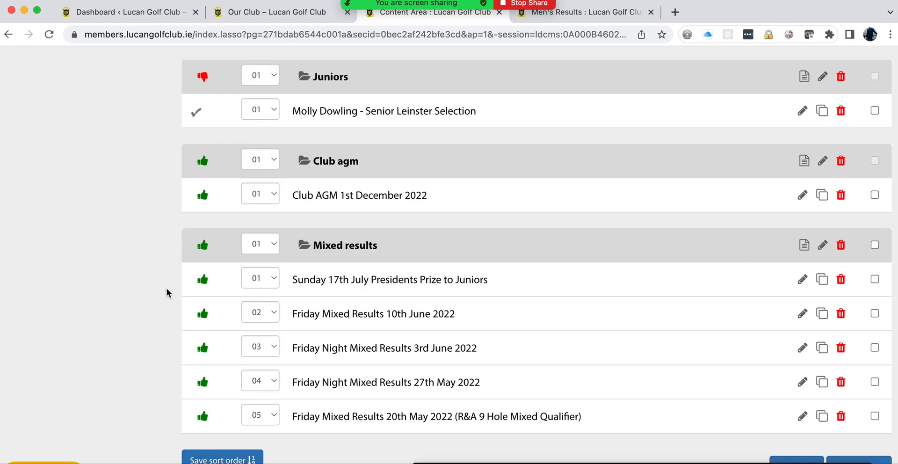
pyautogui.scroll(-3, 167, 293)
pyautogui.click(222, 376)
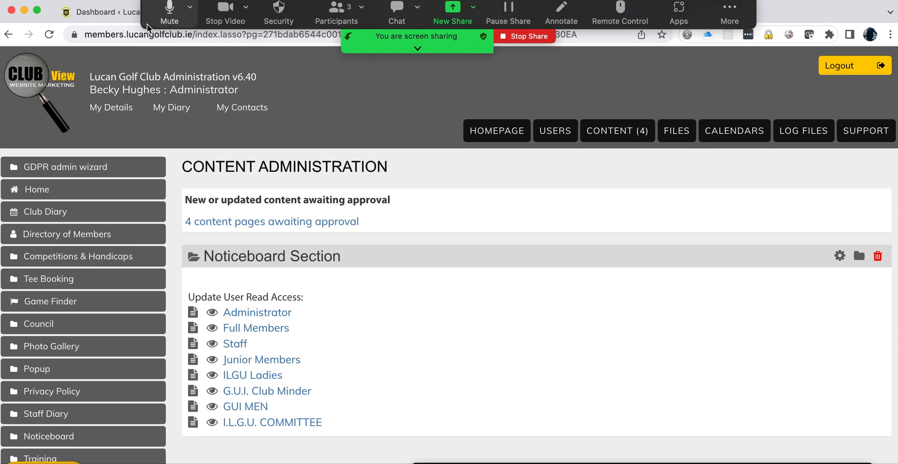
# Step: Reload the public Men's Results page to confirm Monday 28th November is first, then return to admin
pyautogui.moveTo(146, 26); pyautogui.dragTo(149, 96)
pyautogui.click(544, 13)
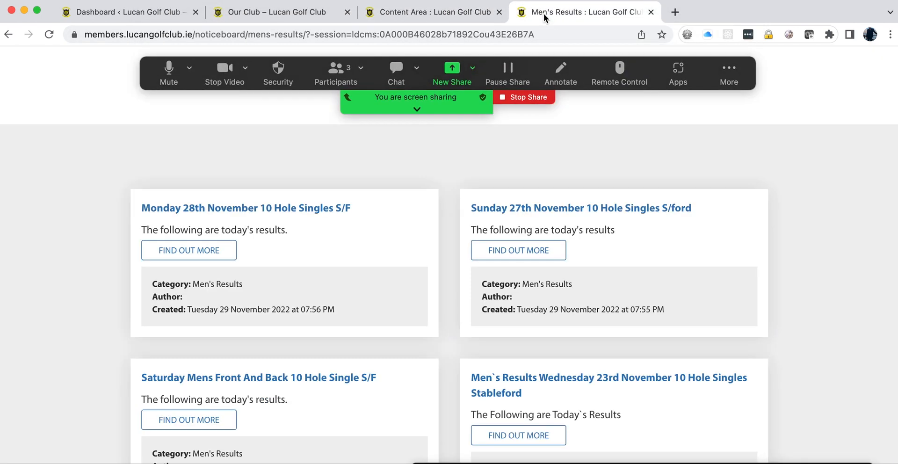
pyautogui.click(49, 35)
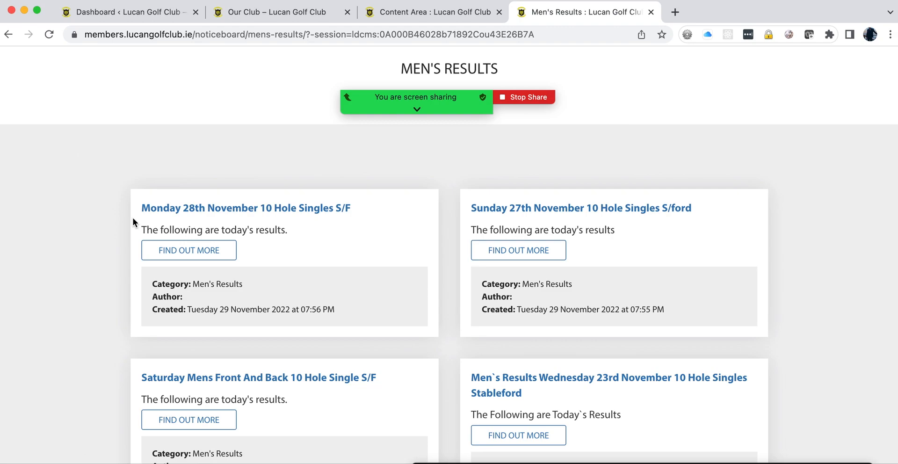
pyautogui.click(398, 11)
# Step: Edit the Noticeboard's Test result page and tick Enable Page
pyautogui.click(598, 135)
pyautogui.scroll(-10, 437, 263)
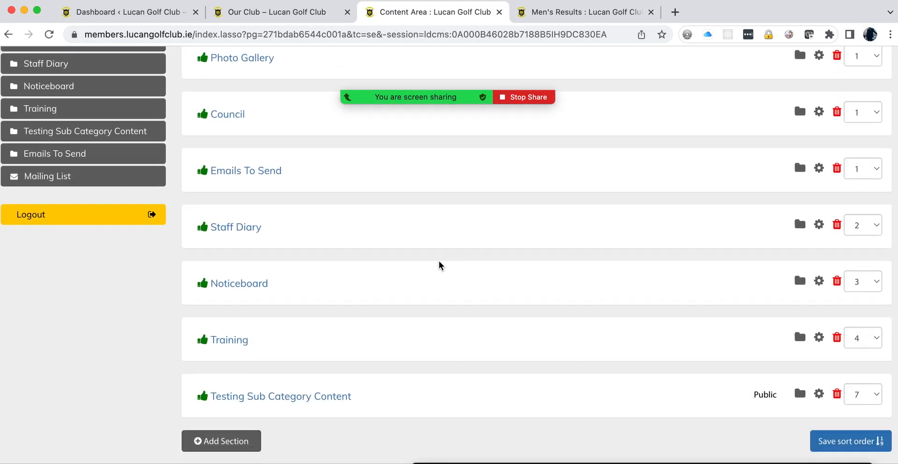
pyautogui.click(250, 291)
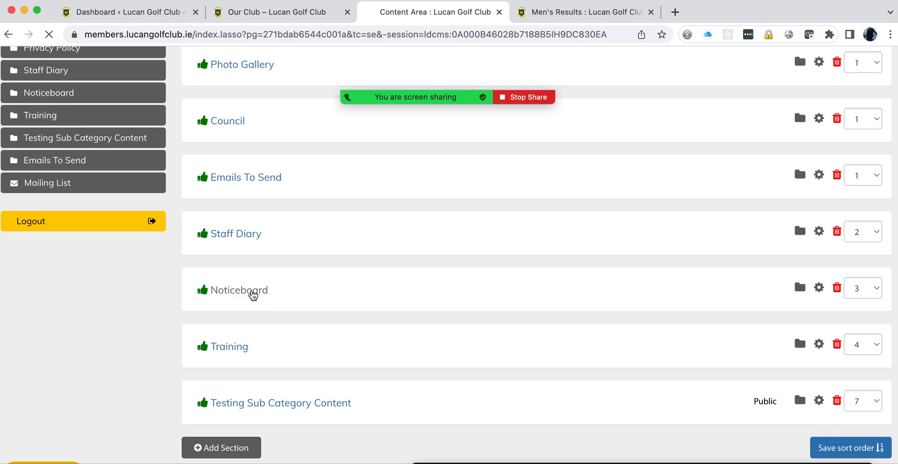
pyautogui.scroll(-10, 633, 320)
pyautogui.scroll(1, 633, 320)
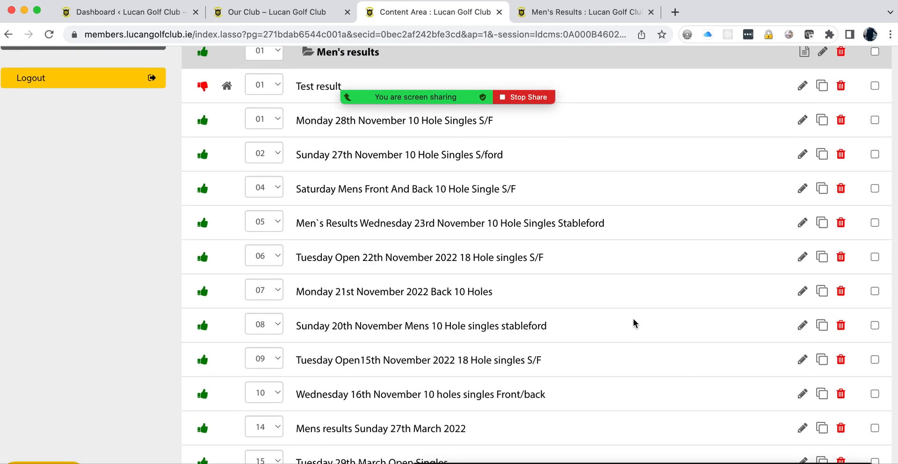
pyautogui.click(801, 129)
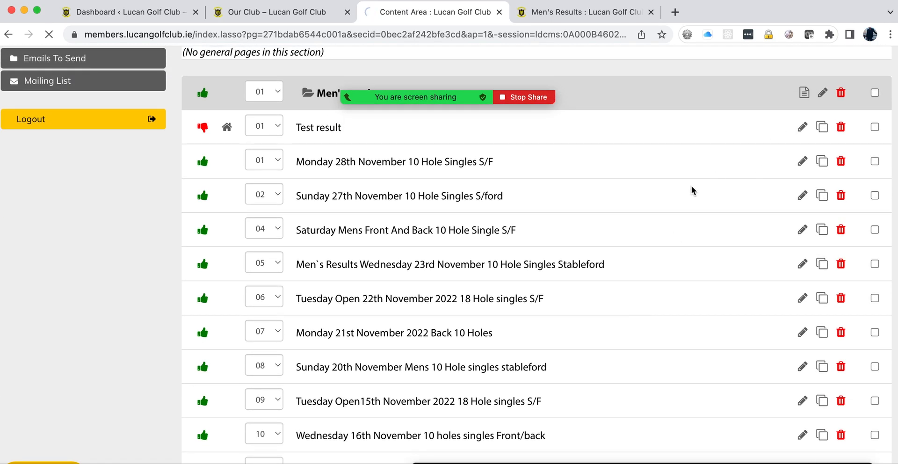
pyautogui.click(855, 272)
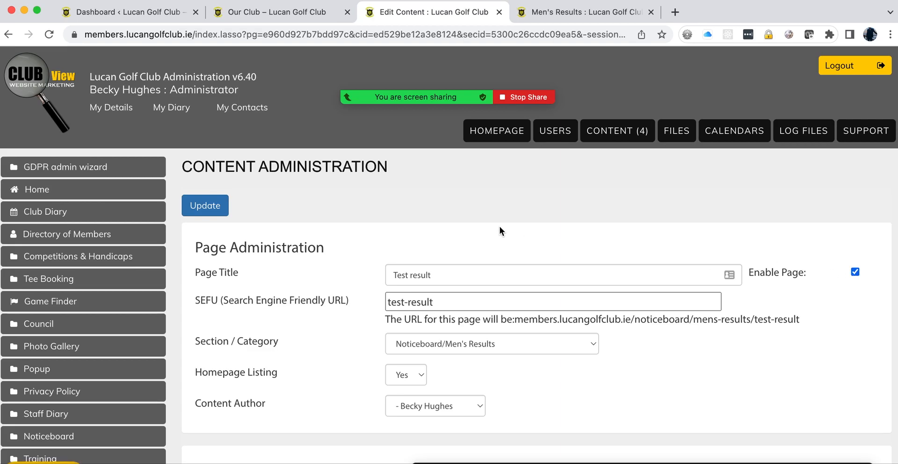
pyautogui.scroll(-15, 425, 235)
pyautogui.scroll(3, 426, 236)
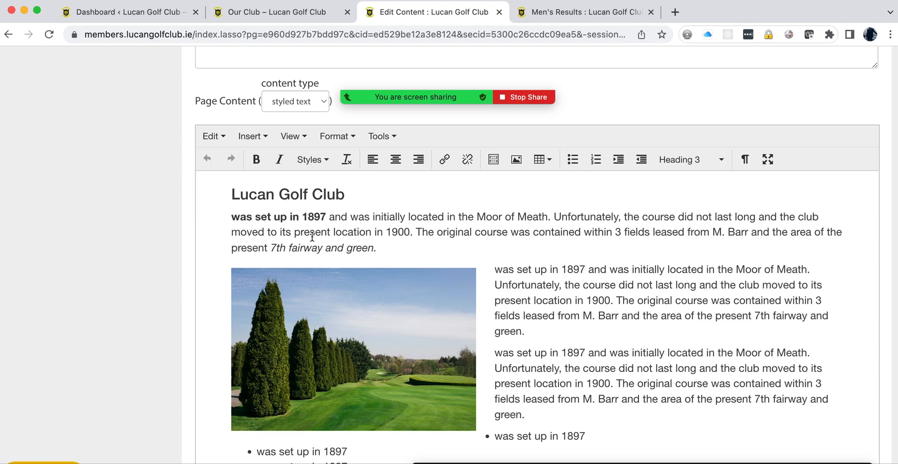
# Step: Insert images/site/LGC-139-web above the first paragraph with class img full width, then update the page
pyautogui.click(230, 219)
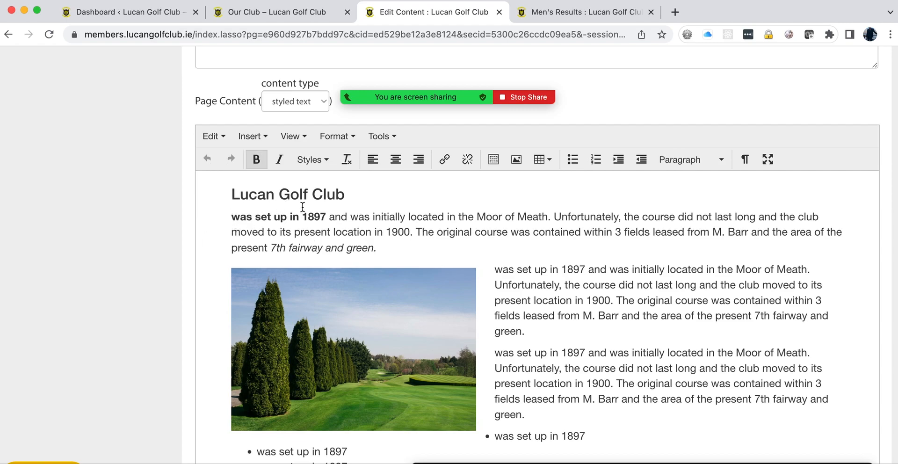
pyautogui.click(518, 160)
pyautogui.click(546, 238)
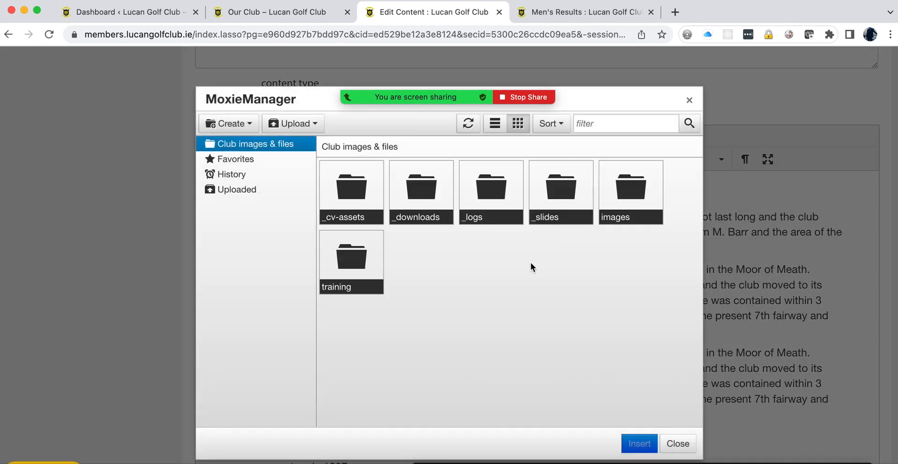
pyautogui.click(632, 189)
pyautogui.click(484, 201)
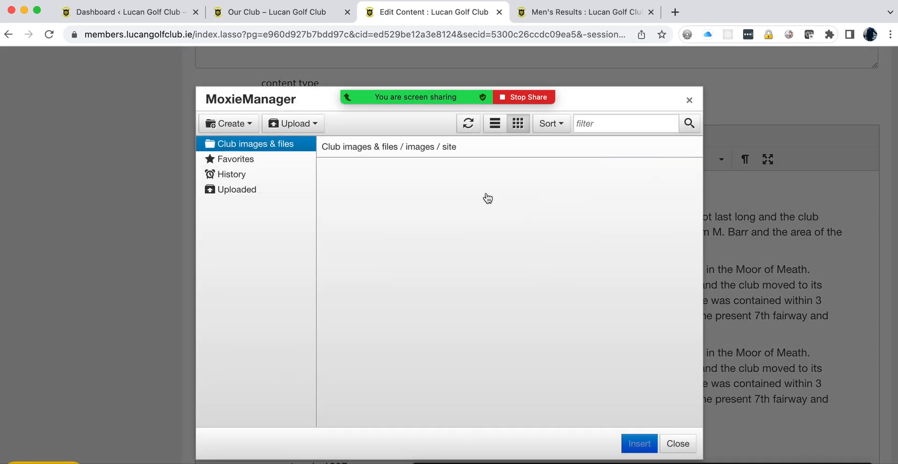
pyautogui.click(420, 208)
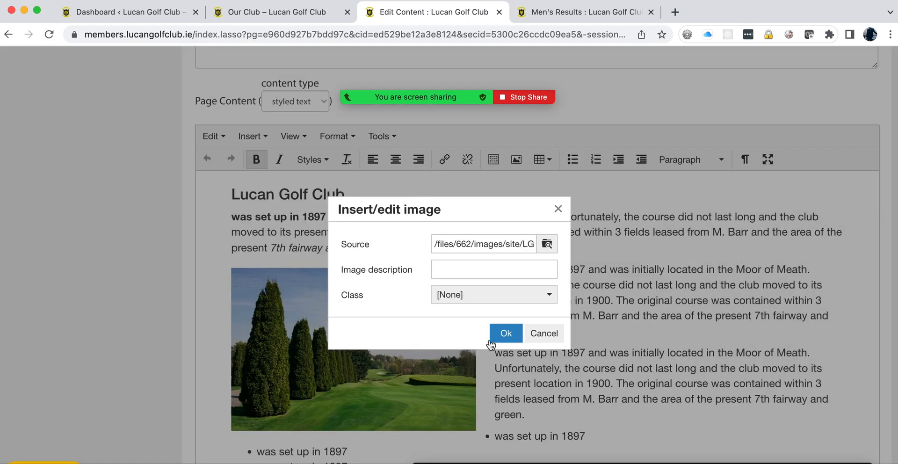
pyautogui.click(470, 299)
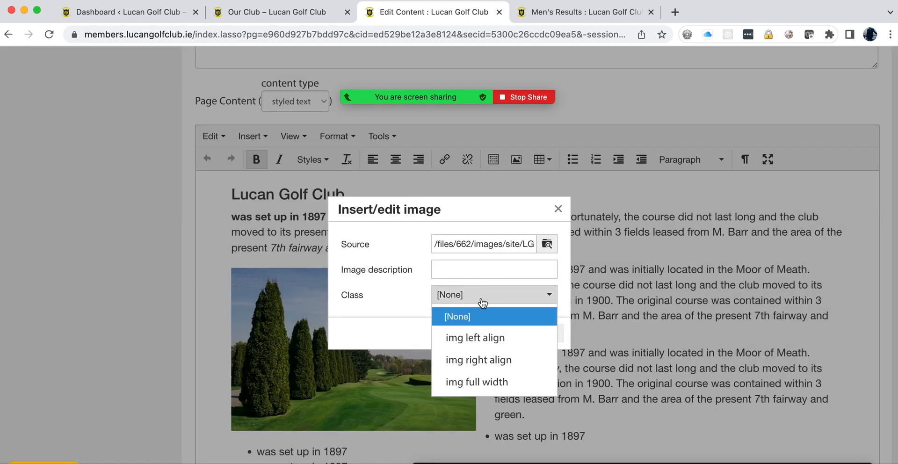
pyautogui.click(474, 388)
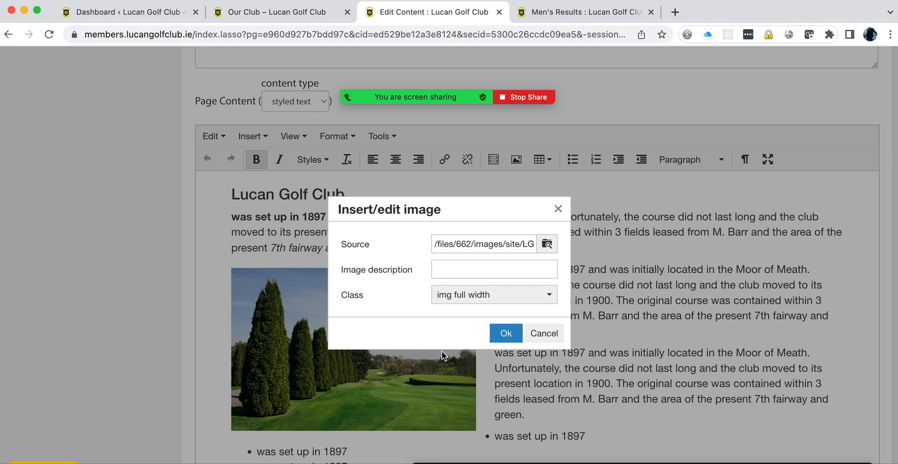
pyautogui.click(505, 334)
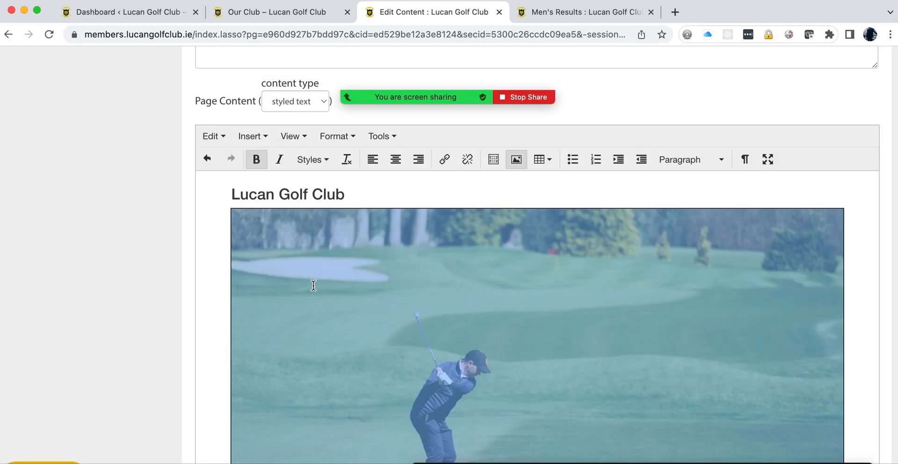
pyautogui.scroll(-3, 312, 283)
pyautogui.scroll(-20, 119, 352)
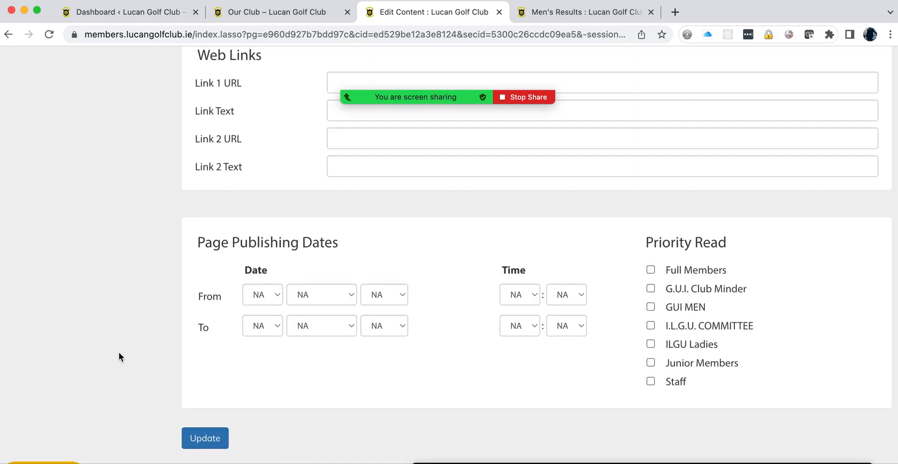
pyautogui.click(202, 444)
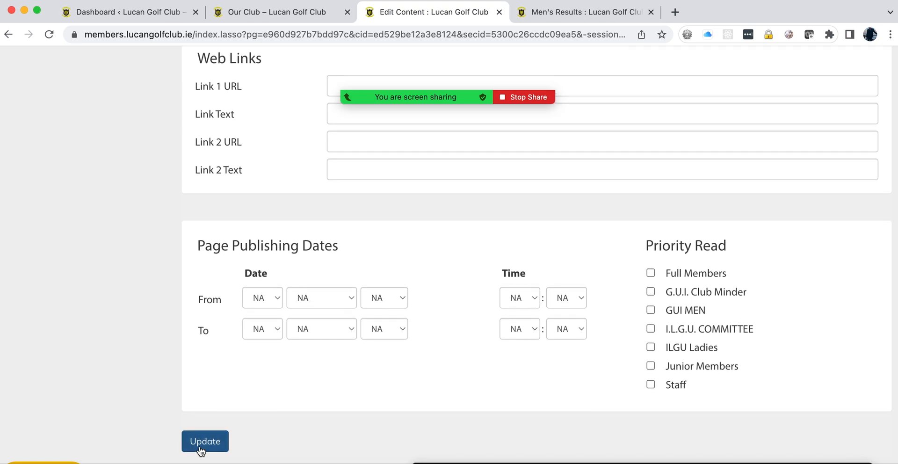
# Step: From the Men's Results page, go to Photo Gallery 2022 and open the Lady Capt's Dinner 2022 album
pyautogui.click(553, 15)
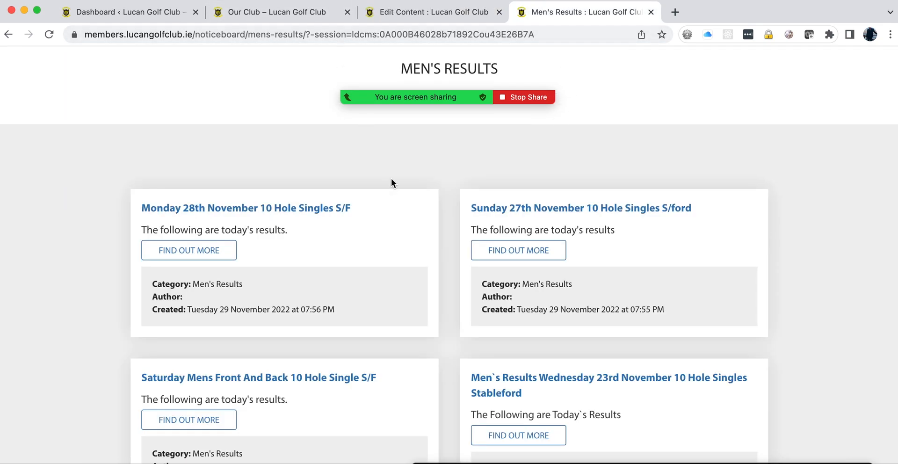
pyautogui.click(348, 96)
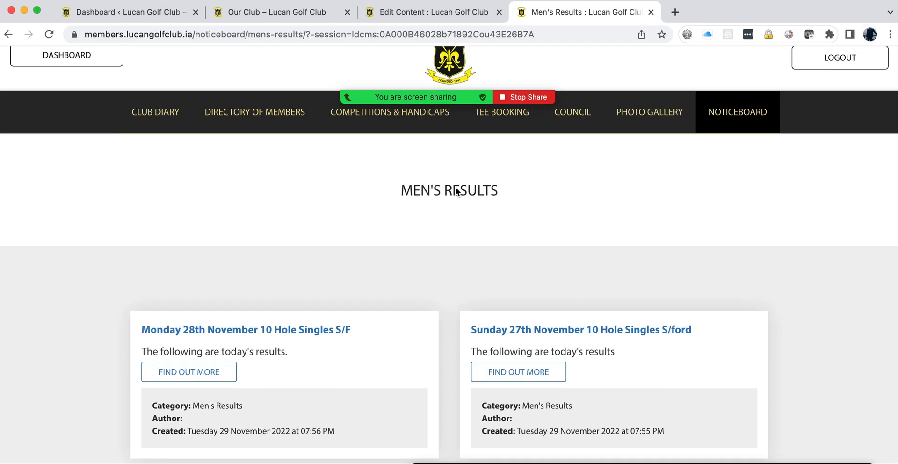
pyautogui.moveTo(648, 140)
pyautogui.click(646, 176)
pyautogui.scroll(-3, 198, 217)
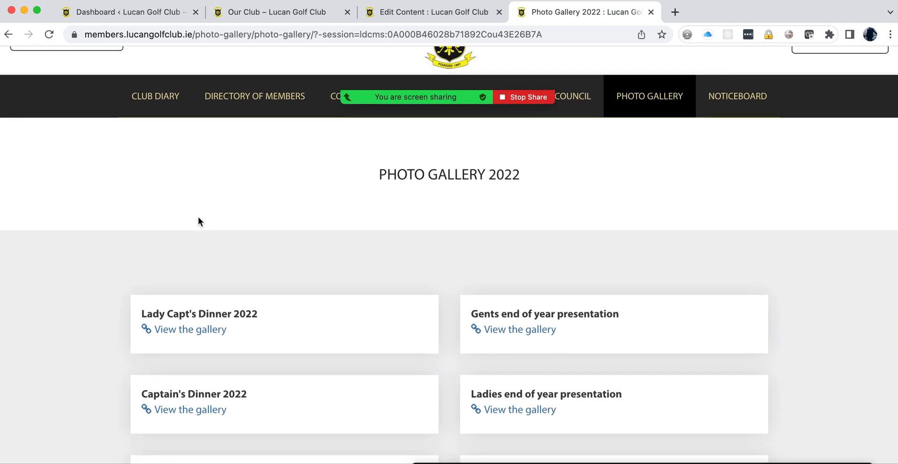
pyautogui.click(197, 238)
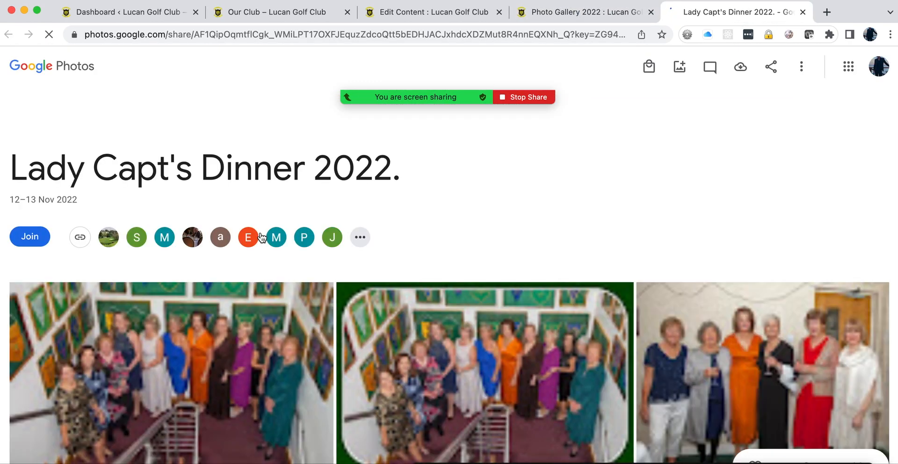
# Step: Copy a photos.app.goo.gl share link for the Lady Capt's Dinner 2022 album
pyautogui.click(579, 13)
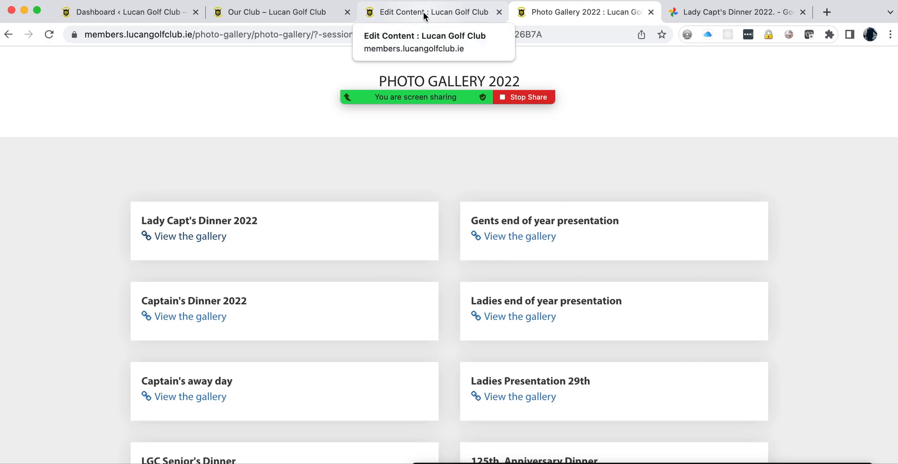
pyautogui.click(711, 10)
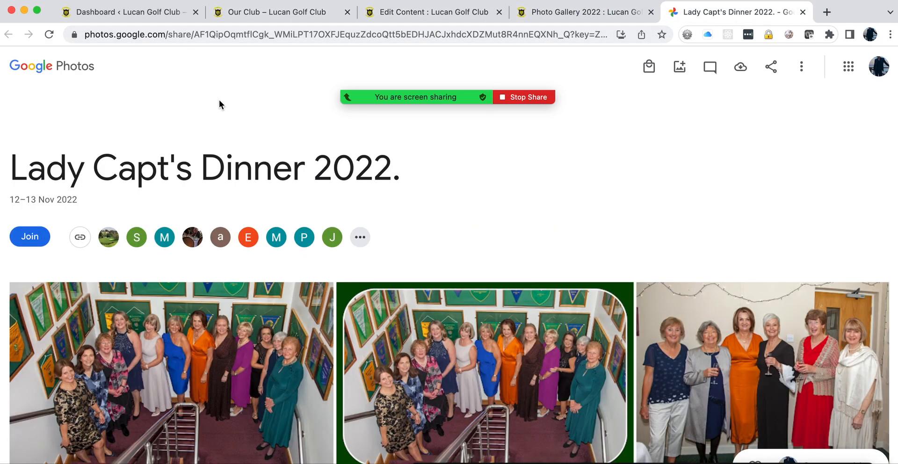
pyautogui.click(253, 33)
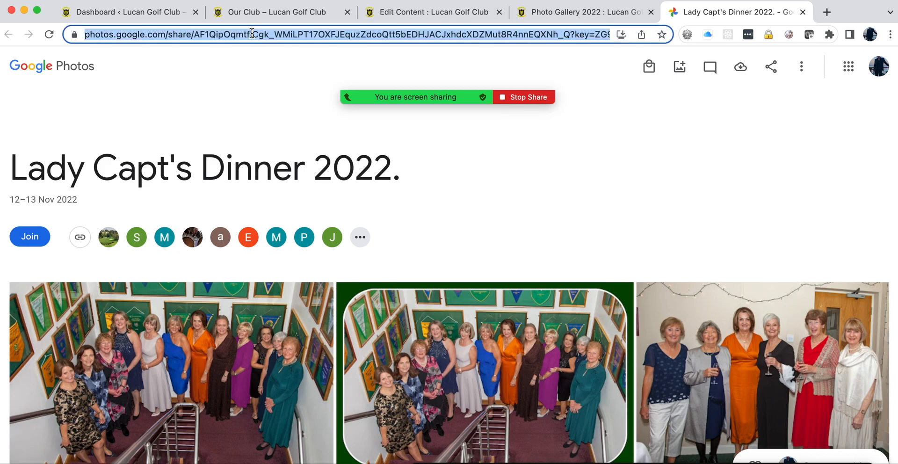
pyautogui.click(772, 67)
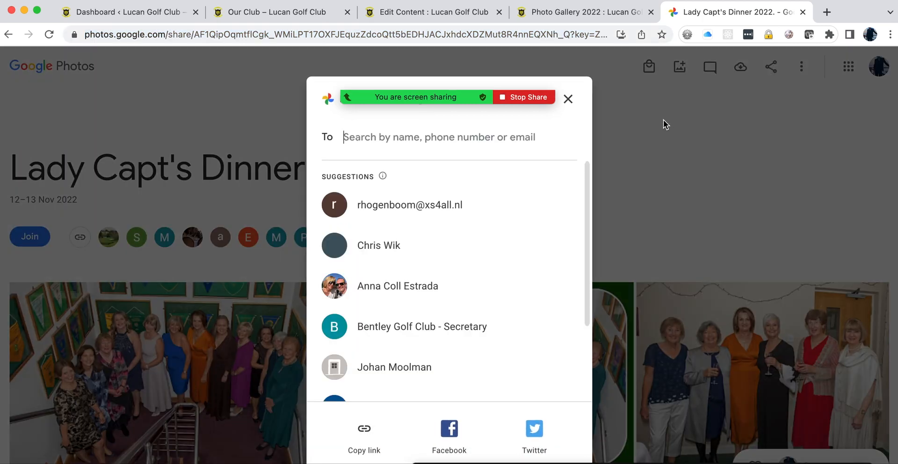
pyautogui.click(365, 432)
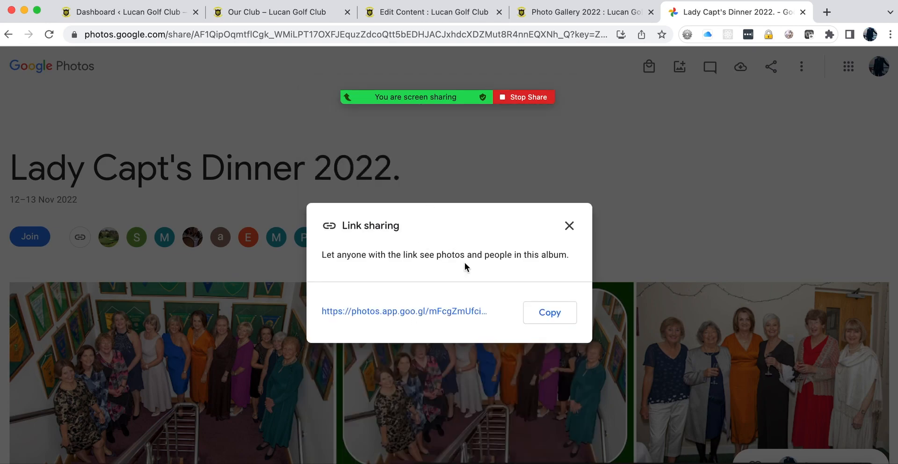
pyautogui.click(529, 320)
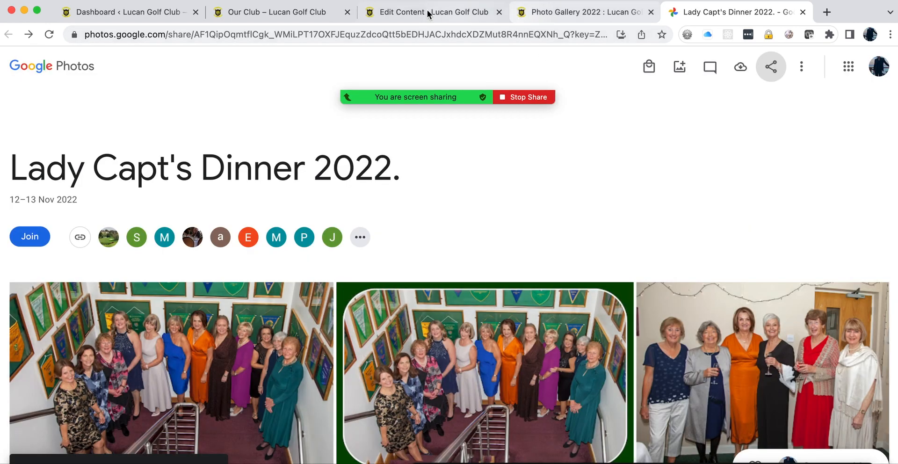
pyautogui.click(402, 13)
# Step: Start an enabled new page titled 'Rest Gallery' in Photo gallery 2022
pyautogui.click(613, 132)
pyautogui.scroll(-3, 313, 240)
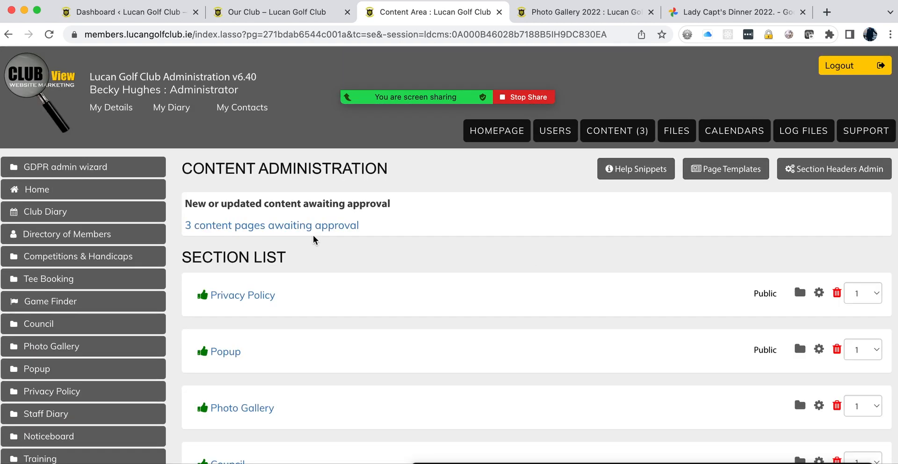
pyautogui.scroll(-3, 312, 239)
pyautogui.click(244, 304)
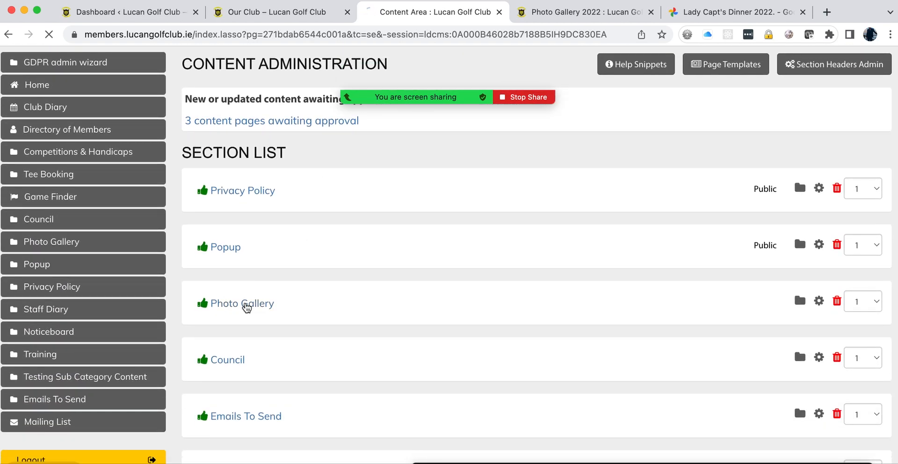
pyautogui.scroll(-9, 436, 306)
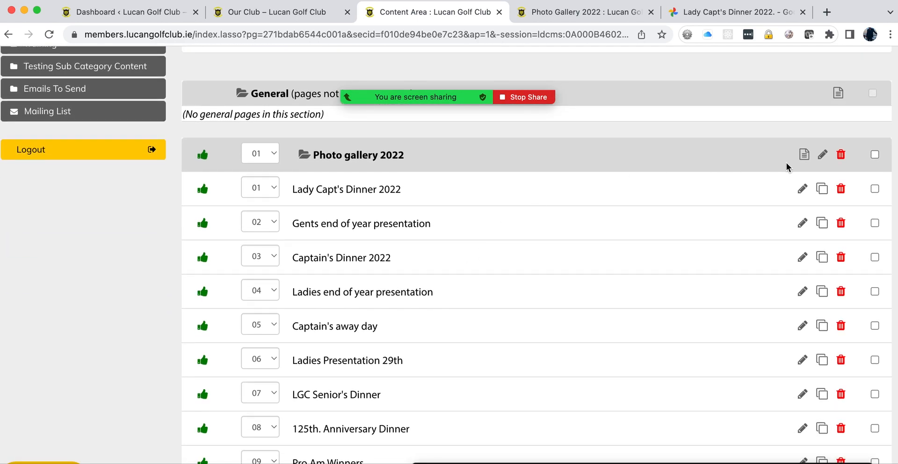
pyautogui.click(804, 159)
pyautogui.click(410, 264)
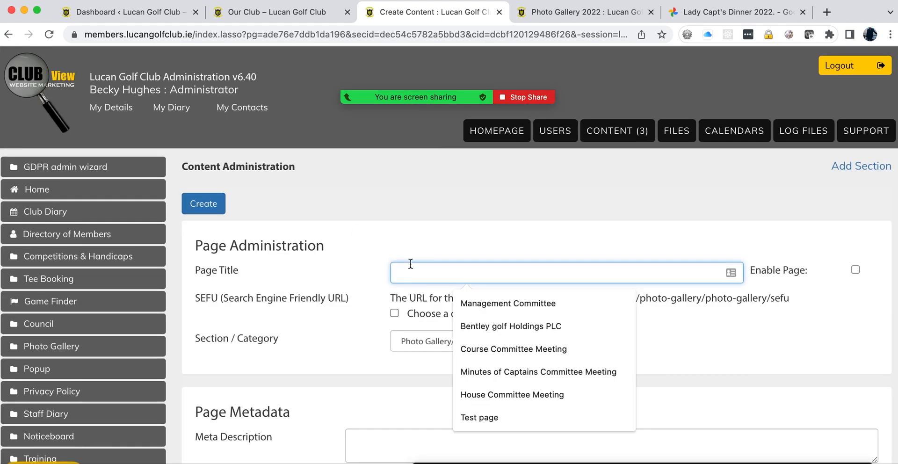
pyautogui.write('n')
pyautogui.press('BackSpace')
pyautogui.write('Rest Gallery')
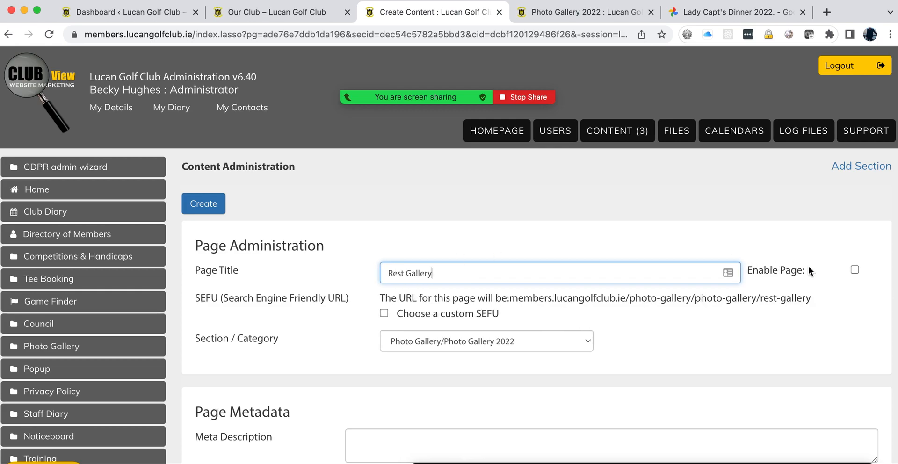
pyautogui.click(854, 270)
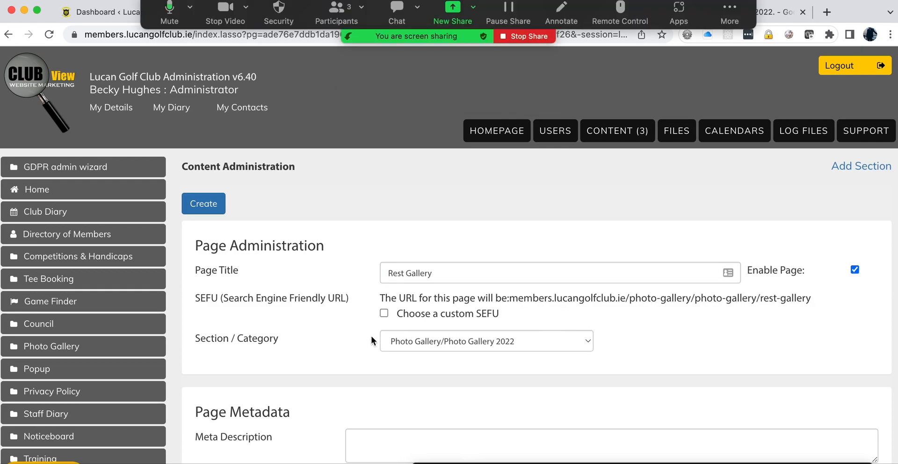
# Step: Paste the album link into Link 1 with text 'My new photos' and create the page
pyautogui.scroll(-10, 371, 335)
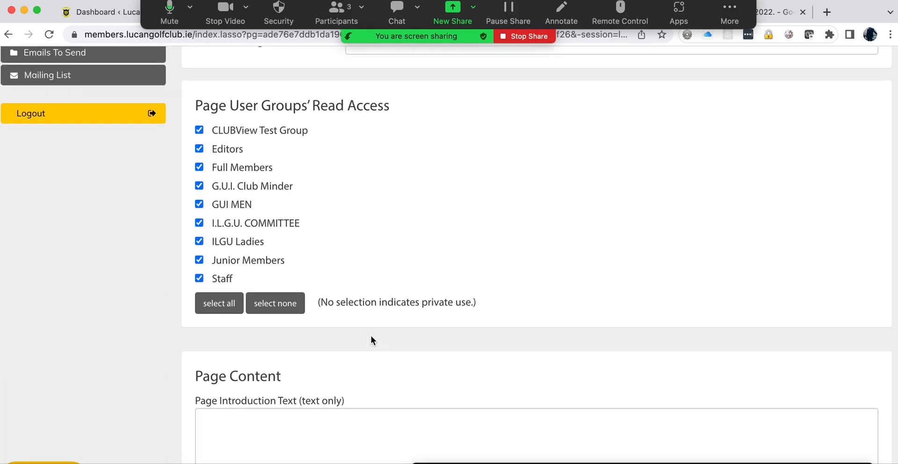
pyautogui.scroll(-15, 371, 337)
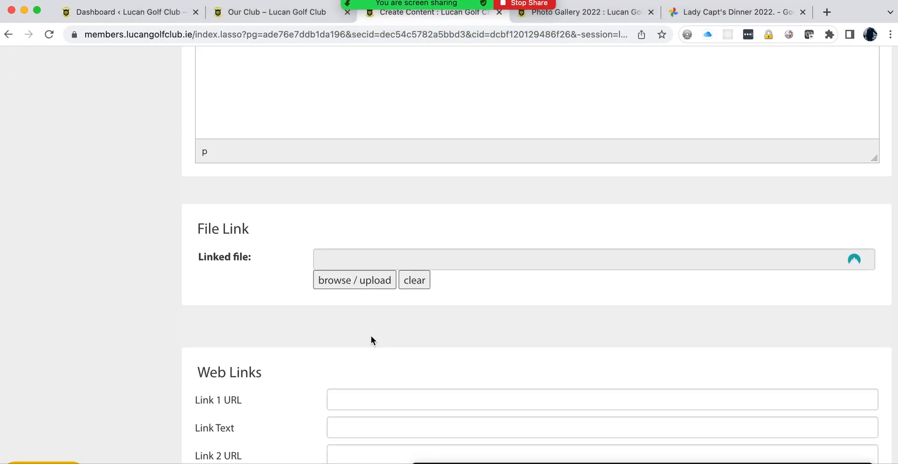
pyautogui.hotkey('ctrl', 'Up')
pyautogui.click(338, 340)
pyautogui.click(332, 399)
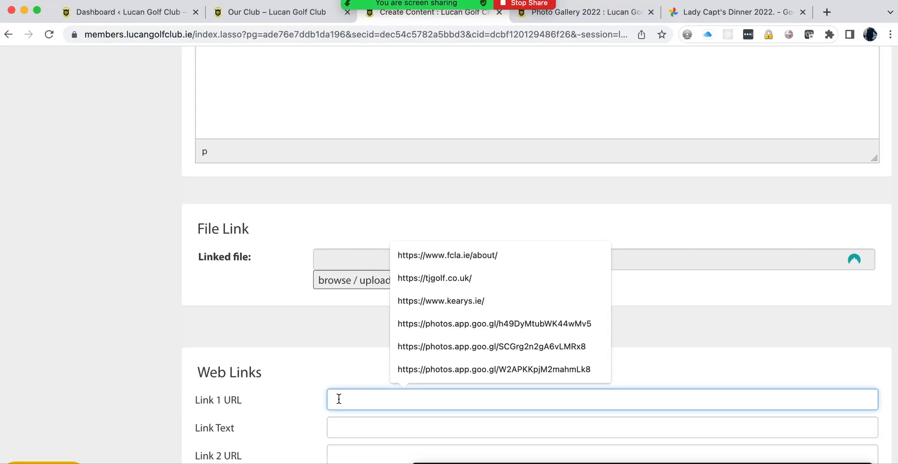
pyautogui.press('super+v')
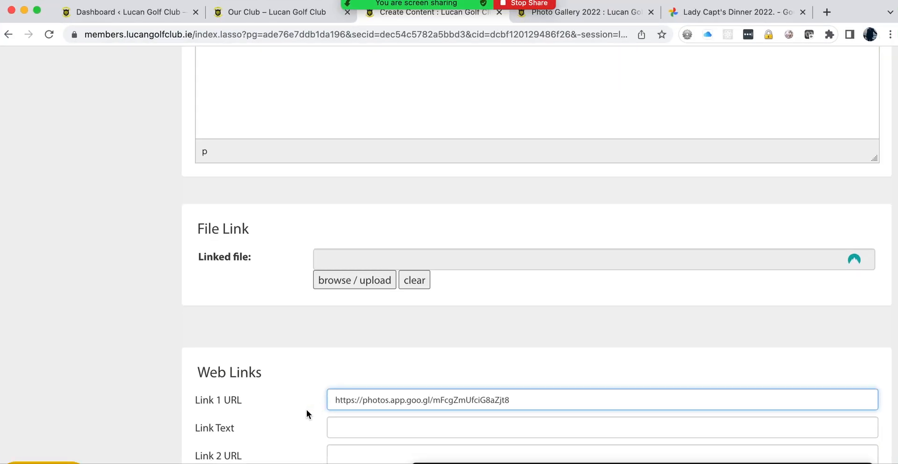
pyautogui.click(340, 427)
pyautogui.write('M')
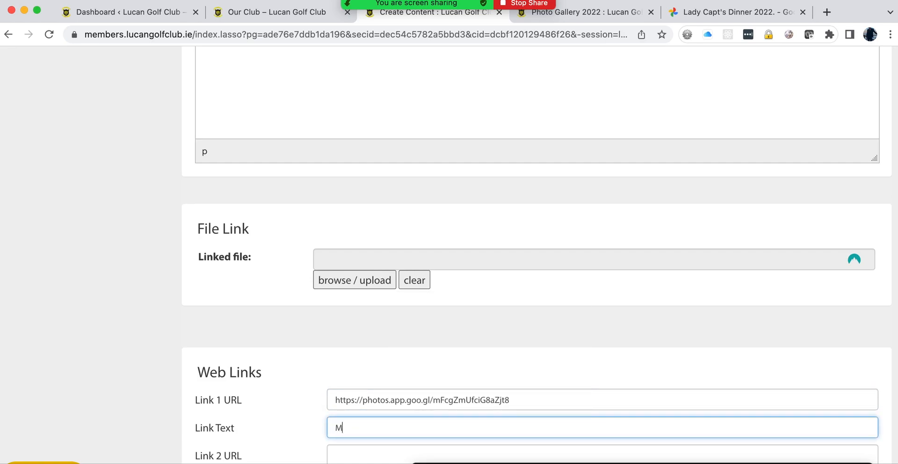
pyautogui.write('y new')
pyautogui.scroll(15, 429, 332)
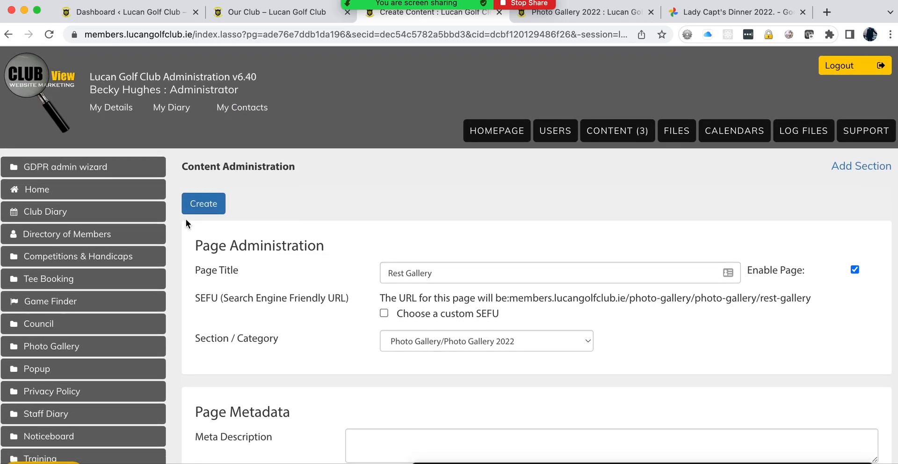
pyautogui.click(200, 208)
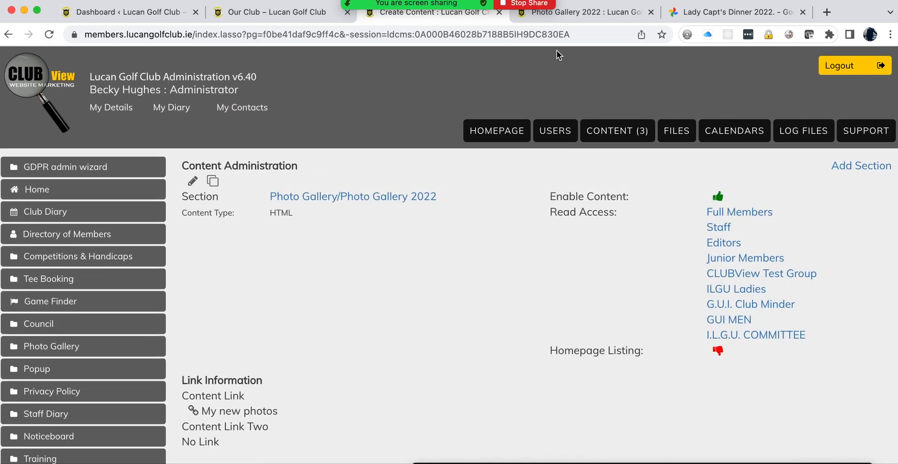
# Step: Reload the public Photo Gallery 2022 page to see the new Rest Gallery entry
pyautogui.click(577, 13)
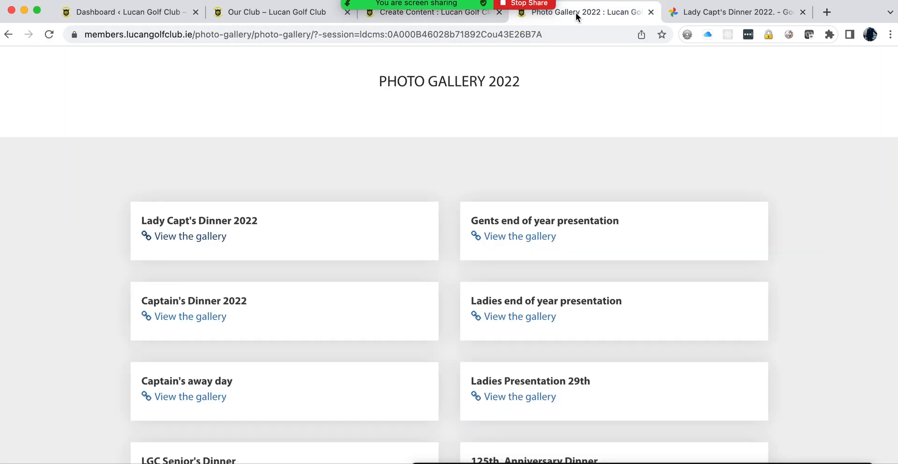
pyautogui.click(49, 35)
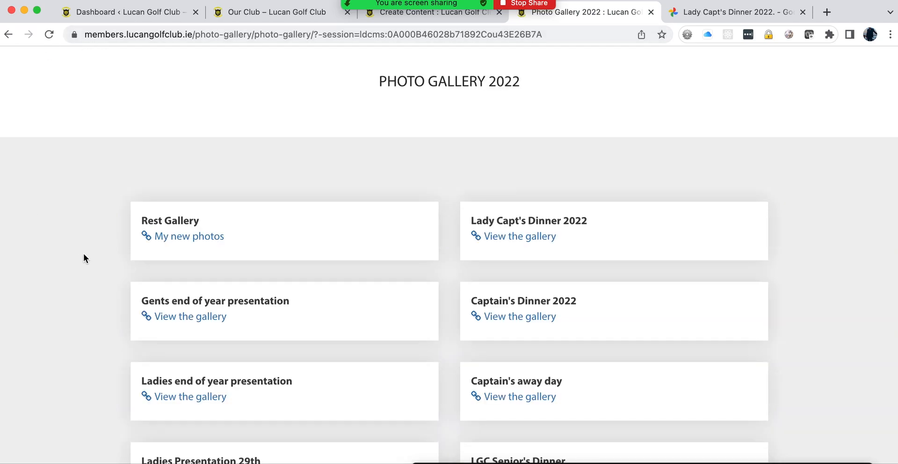
pyautogui.scroll(-5, 144, 266)
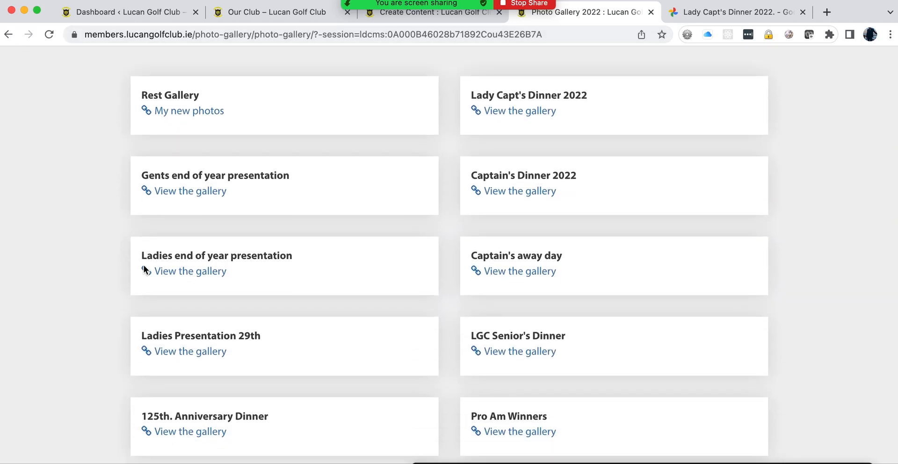
pyautogui.scroll(8, 144, 266)
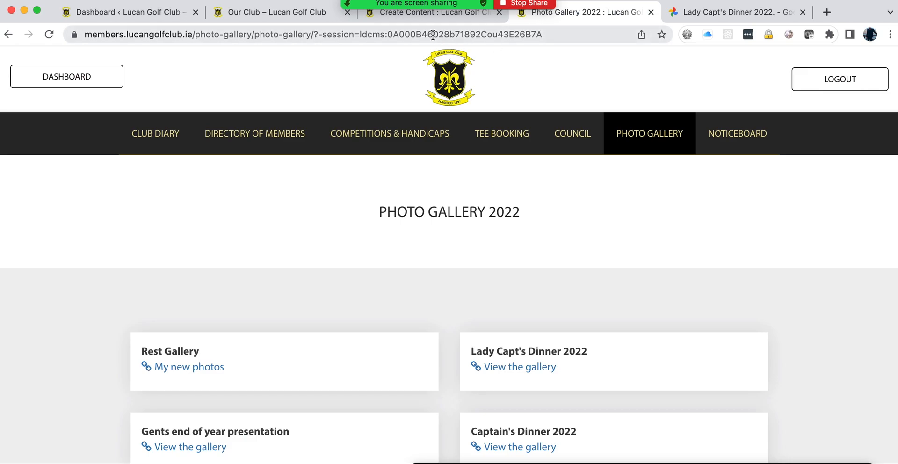
# Step: Back in the admin, look through the Noticeboard section's pages
pyautogui.click(420, 19)
pyautogui.click(593, 128)
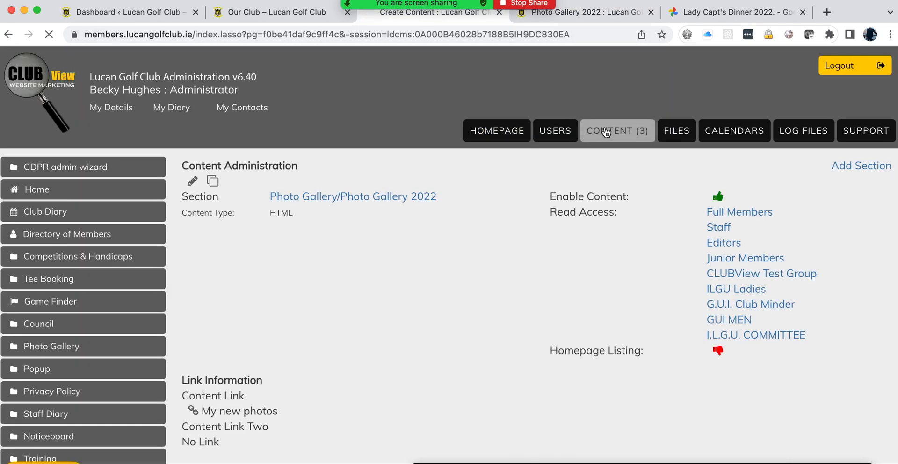
pyautogui.scroll(-5, 377, 211)
pyautogui.scroll(-2, 378, 204)
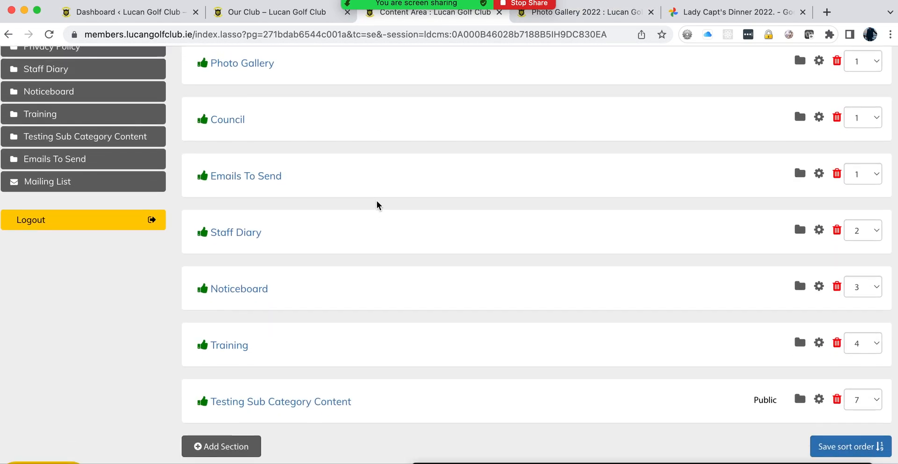
pyautogui.click(251, 296)
pyautogui.scroll(-20, 422, 296)
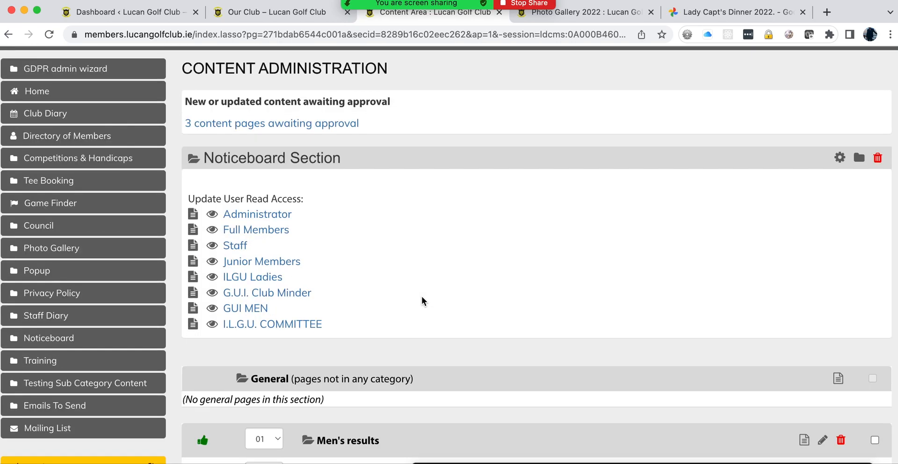
pyautogui.scroll(-10, 422, 299)
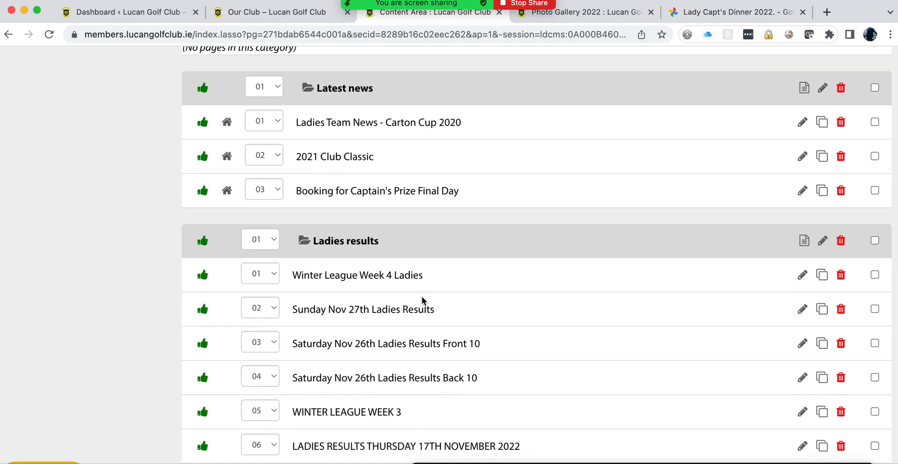
pyautogui.scroll(17, 423, 299)
pyautogui.scroll(15, 523, 148)
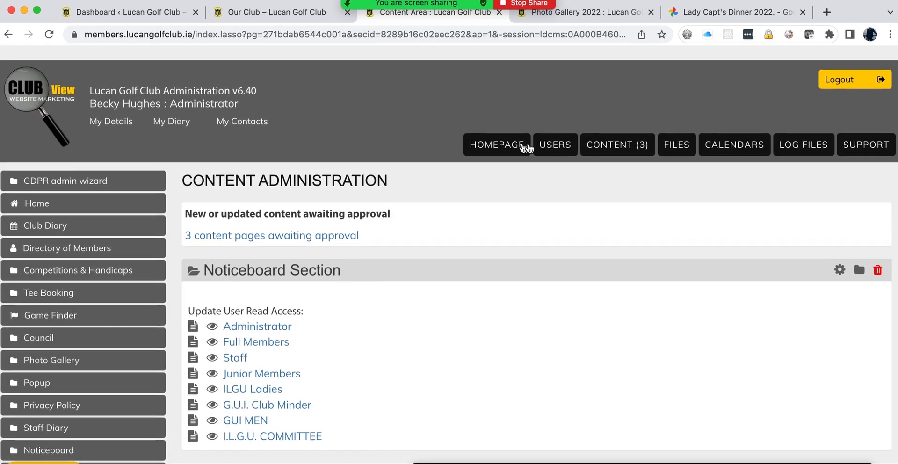
# Step: Review the Photo Gallery section's pages, with Rest Gallery listed under Photo gallery 2022
pyautogui.click(612, 140)
pyautogui.scroll(-8, 414, 298)
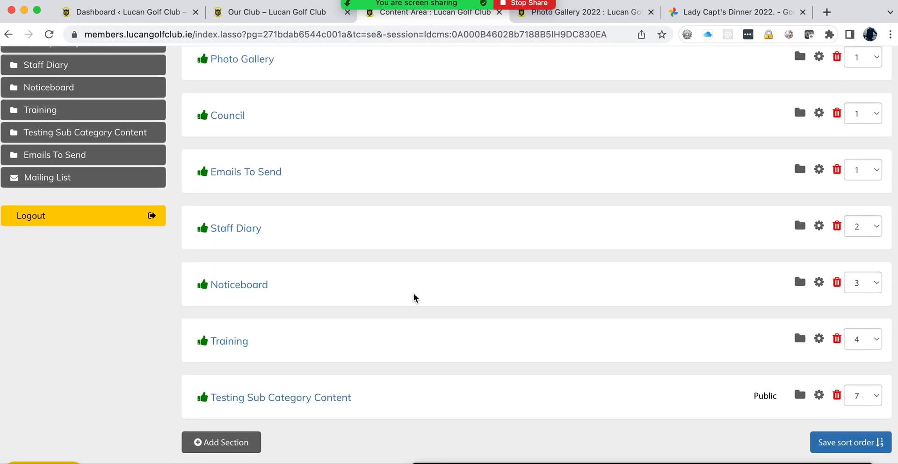
pyautogui.scroll(5, 414, 298)
pyautogui.click(248, 276)
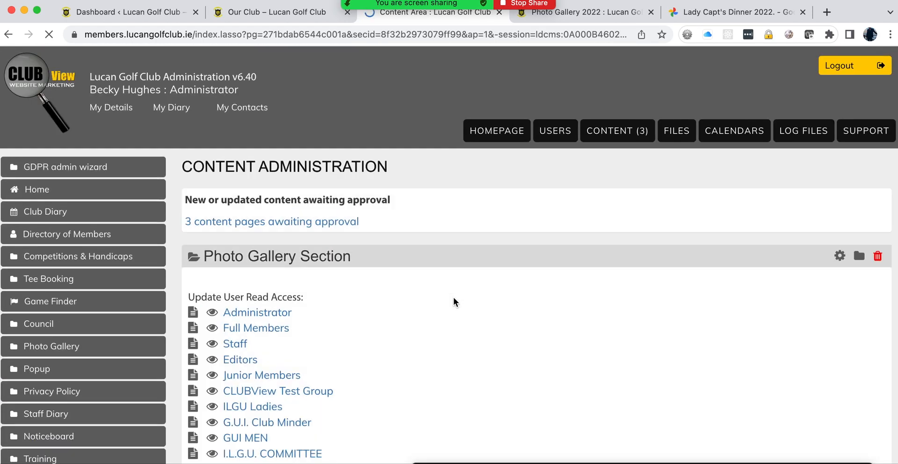
pyautogui.scroll(-8, 452, 296)
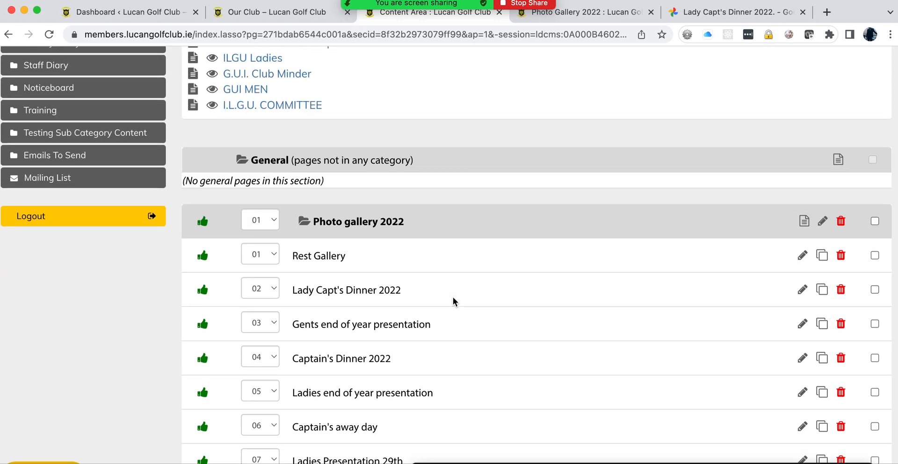
pyautogui.scroll(-15, 452, 296)
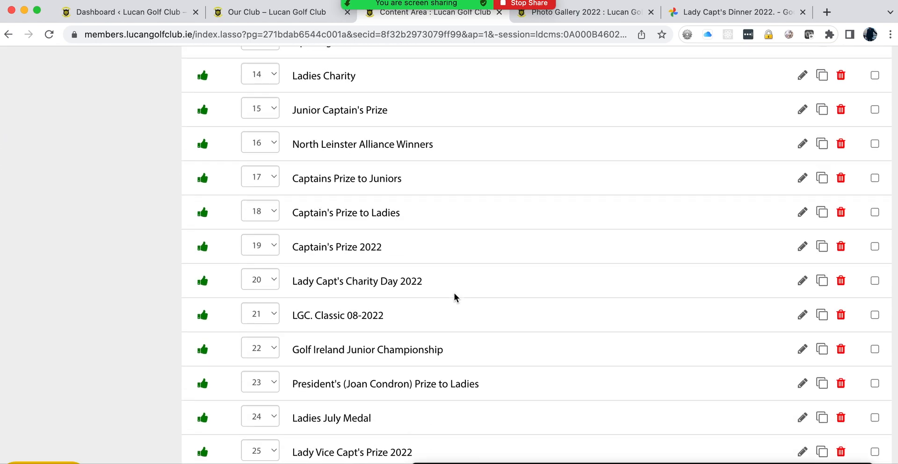
pyautogui.scroll(-10, 454, 296)
pyautogui.scroll(20, 454, 296)
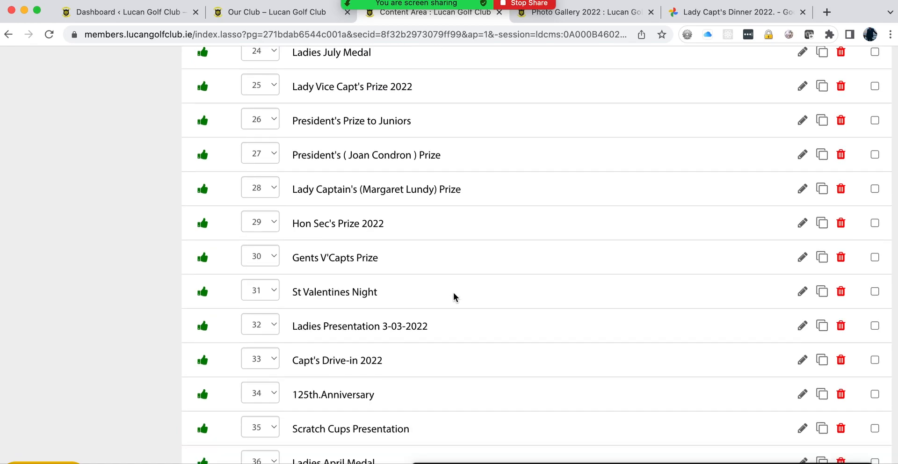
pyautogui.scroll(3, 454, 296)
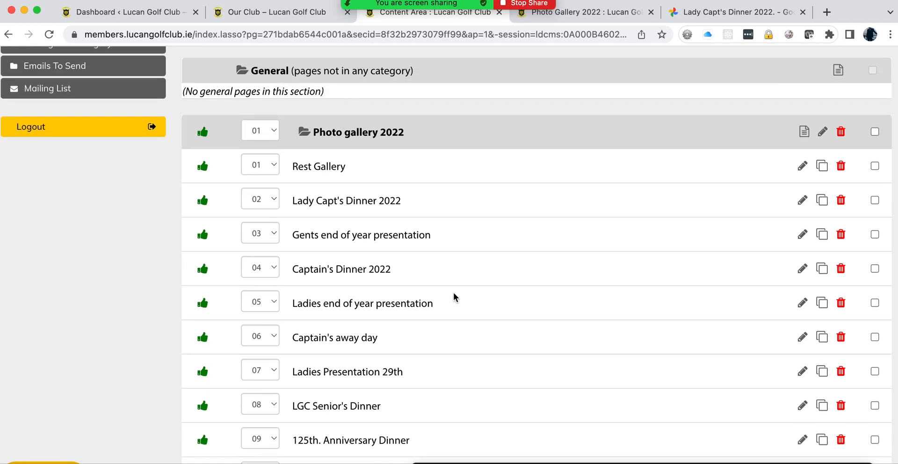
pyautogui.scroll(15, 453, 293)
pyautogui.scroll(-2, 453, 293)
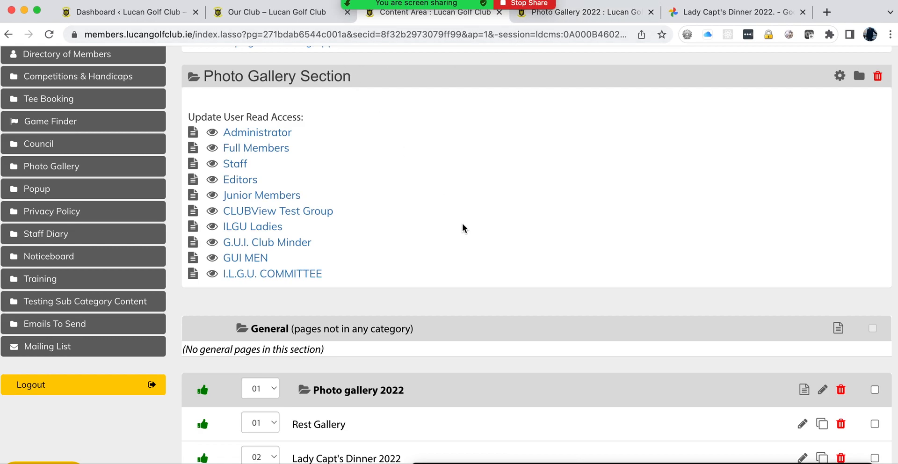
pyautogui.scroll(10, 463, 226)
# Step: Revisit the Noticeboard section's content list from the content overview
pyautogui.click(596, 138)
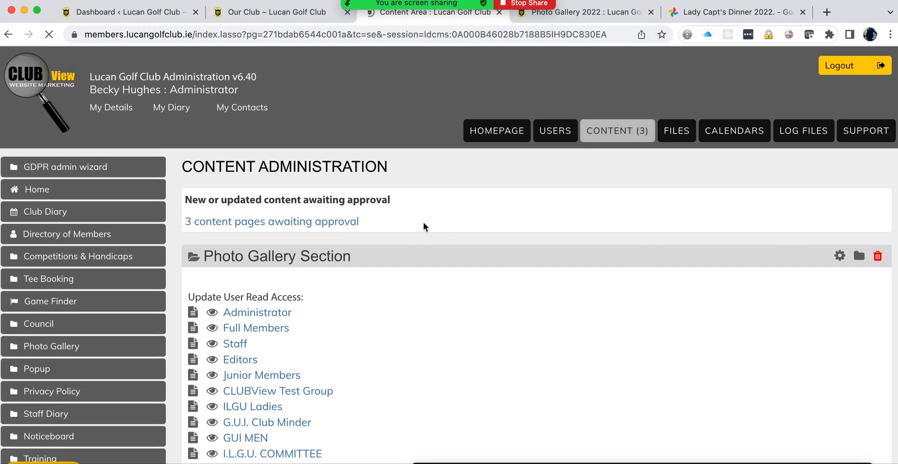
pyautogui.scroll(-5, 360, 274)
pyautogui.click(238, 360)
pyautogui.scroll(-4, 510, 341)
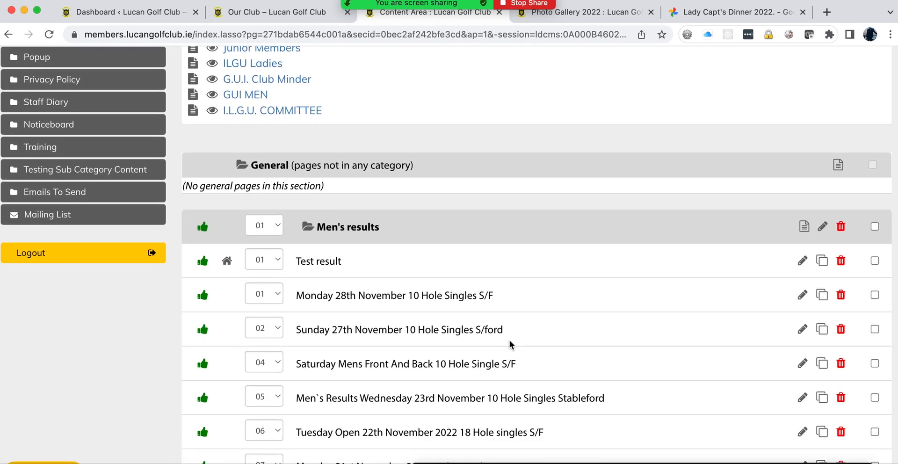
pyautogui.scroll(-10, 511, 344)
pyautogui.scroll(-10, 510, 345)
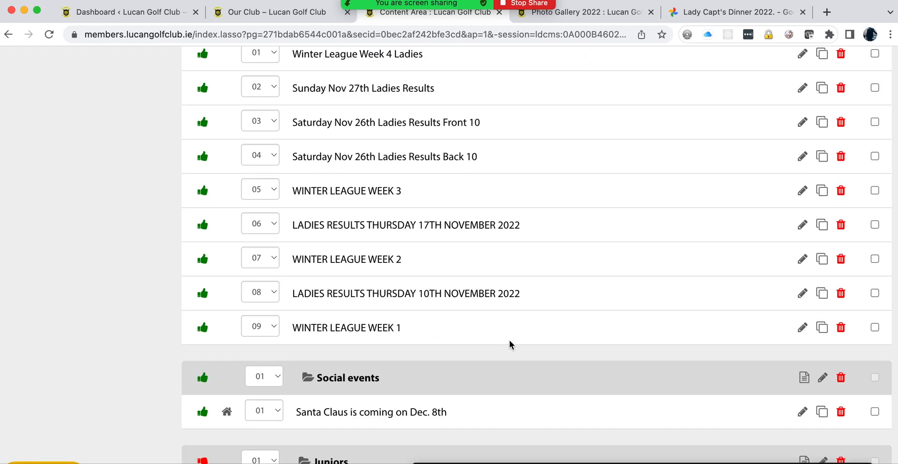
pyautogui.scroll(20, 511, 345)
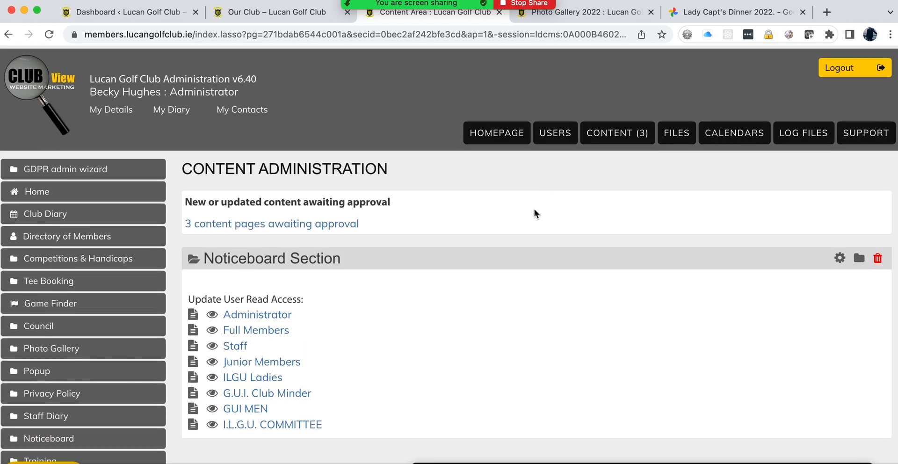
# Step: Open Photo Gallery and start a blank new page in Photo gallery 2022
pyautogui.click(608, 133)
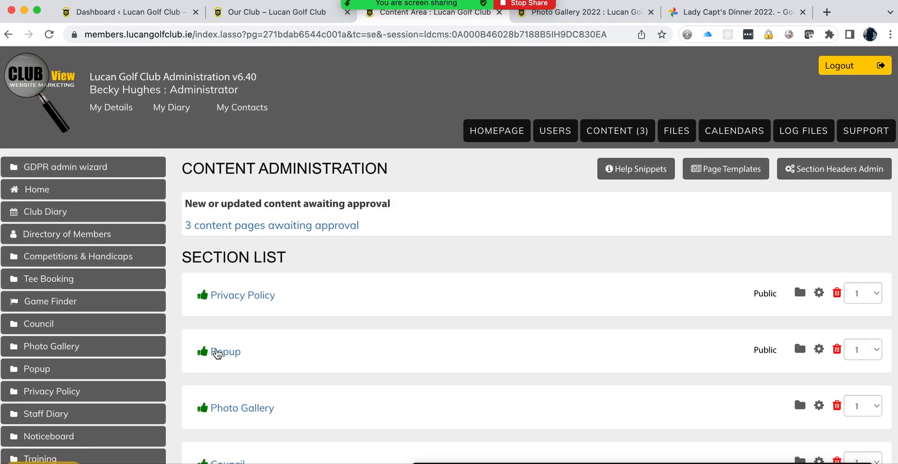
pyautogui.scroll(-8, 216, 351)
pyautogui.click(247, 67)
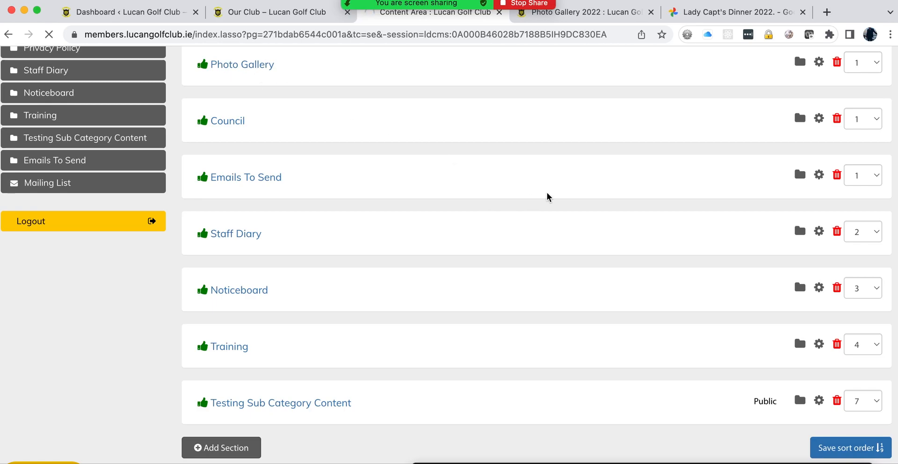
pyautogui.scroll(-6, 456, 264)
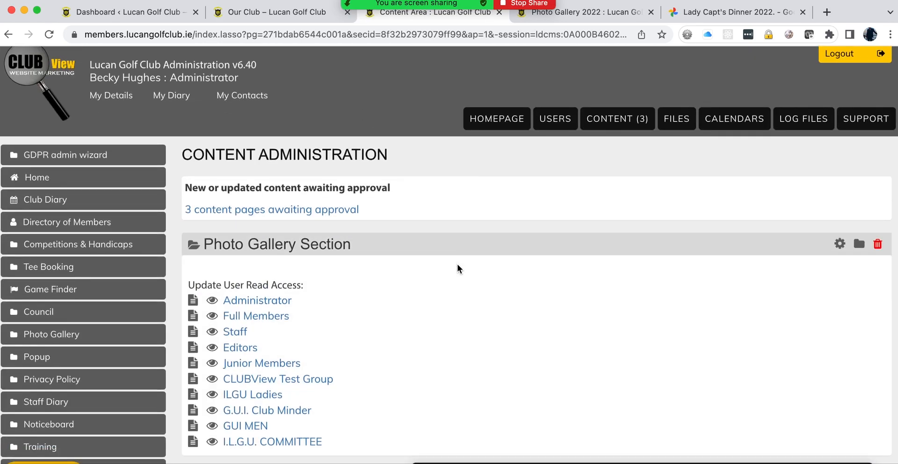
pyautogui.click(802, 299)
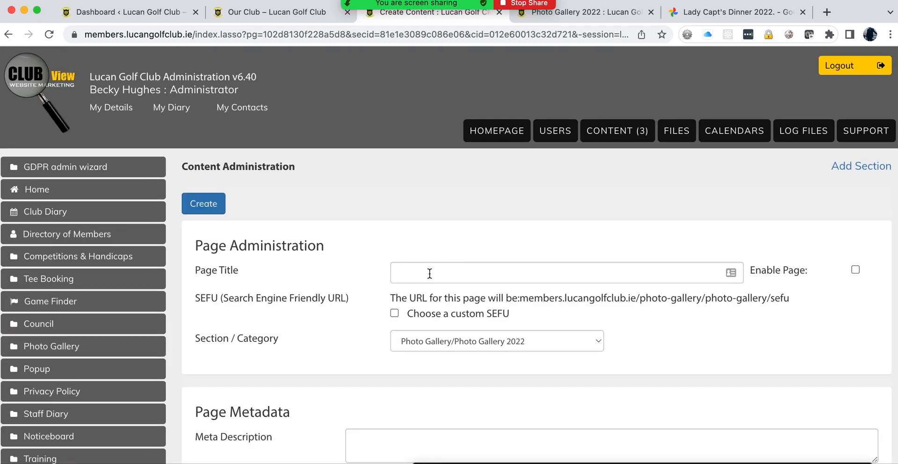
# Step: Title the new page 'Test gallery' and tick Enable Page
pyautogui.click(429, 274)
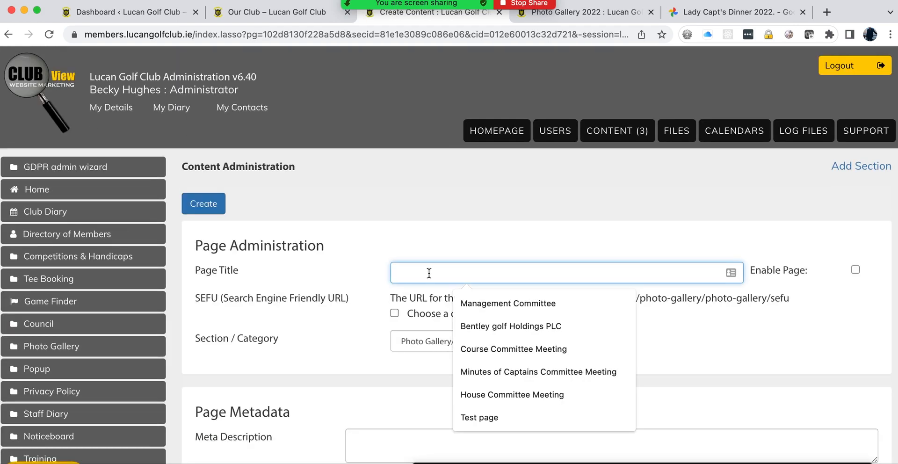
pyautogui.write('Test')
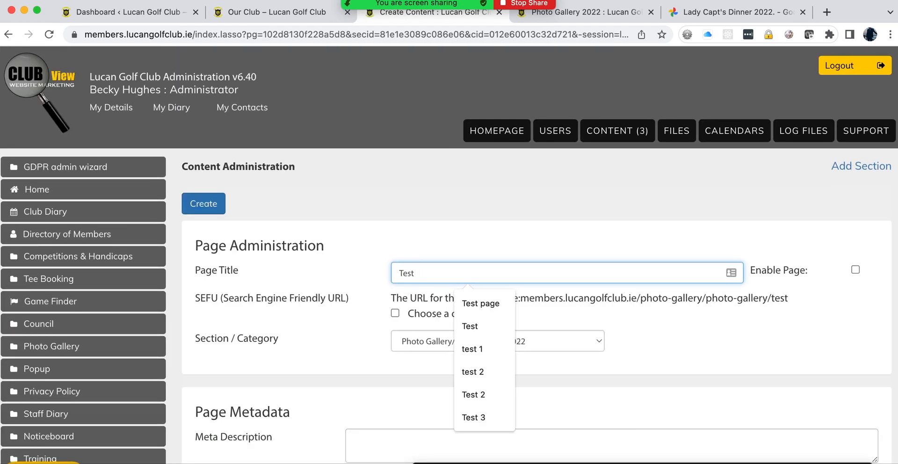
pyautogui.write(' gallery')
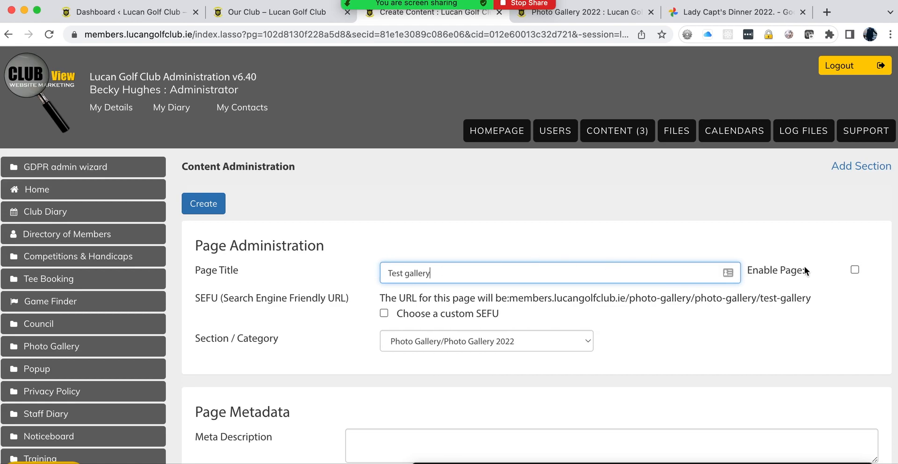
pyautogui.click(854, 271)
pyautogui.scroll(-10, 311, 307)
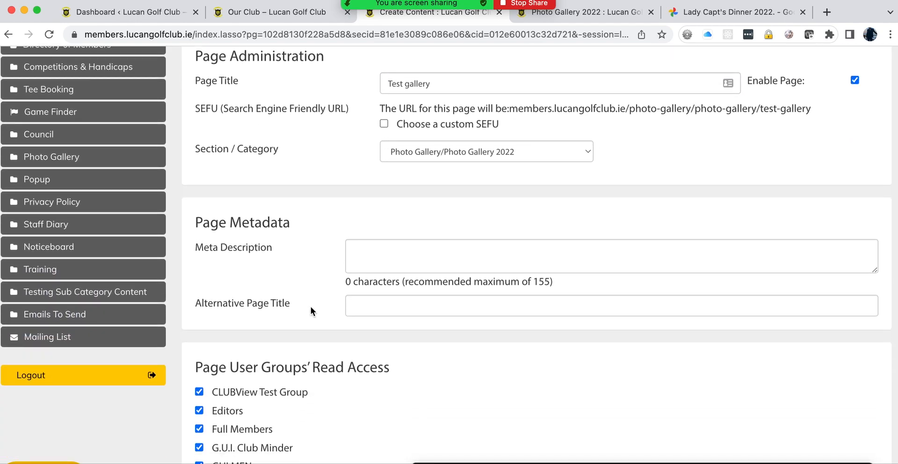
pyautogui.scroll(-15, 310, 306)
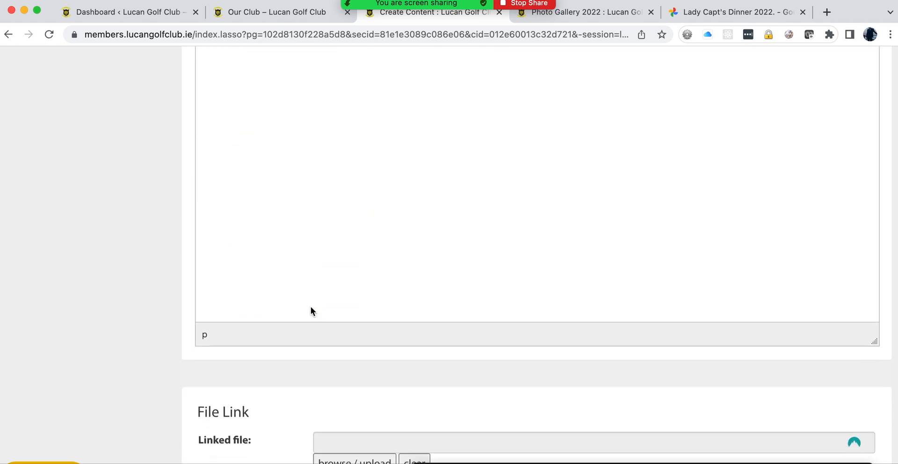
pyautogui.scroll(-5, 311, 307)
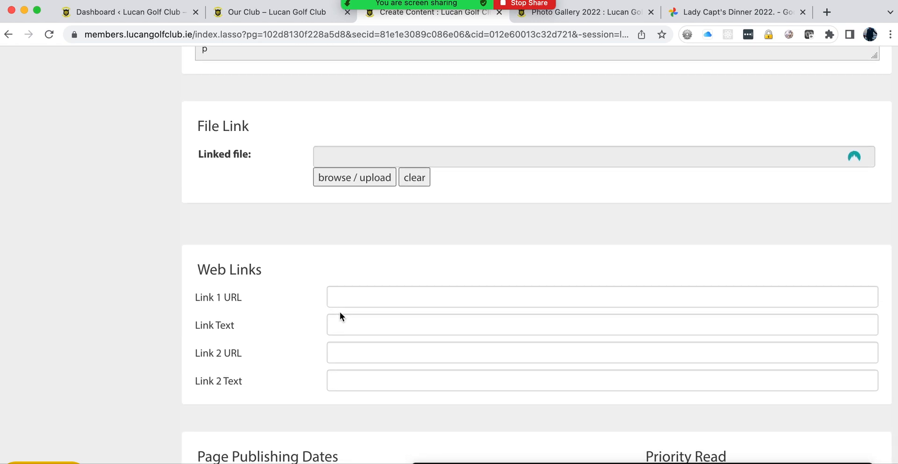
# Step: Set Link 1 to the suggested Google Photos album URL with link text 'Gallery'
pyautogui.click(343, 300)
pyautogui.press('Down')
pyautogui.press('Down')
pyautogui.press('Return')
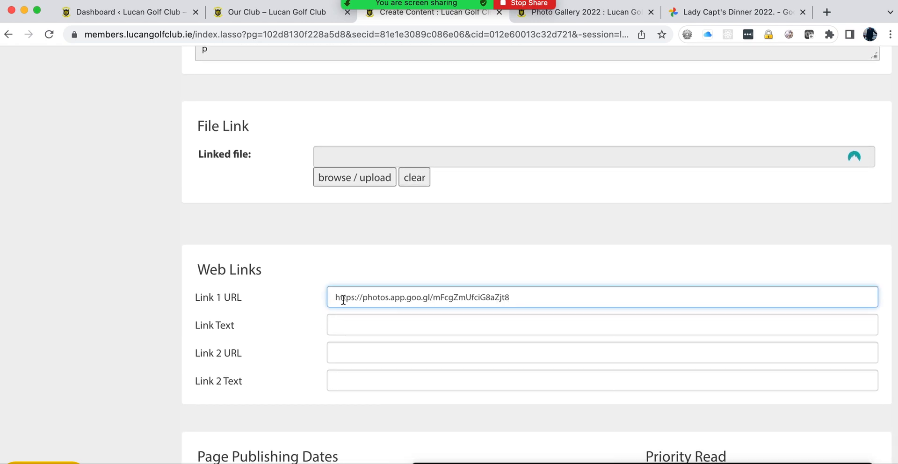
pyautogui.click(346, 323)
pyautogui.write('Gelle')
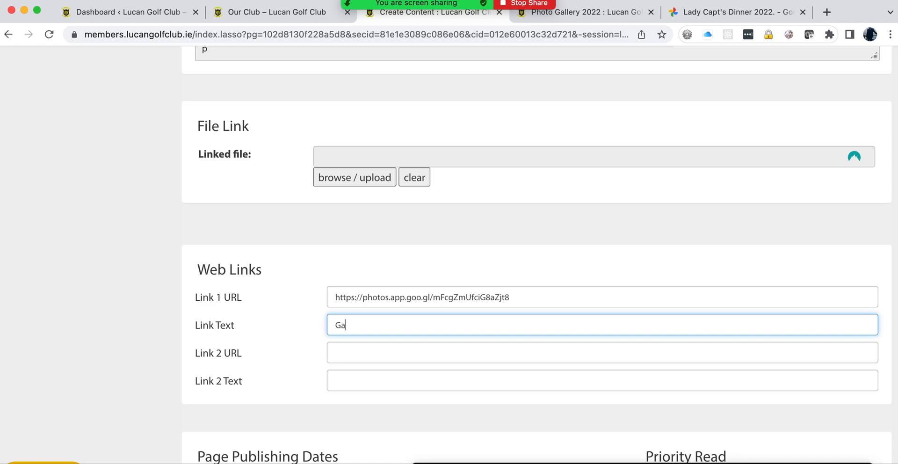
pyautogui.write('ry')
# Step: Check the live Photo Gallery 2022 page, then come back to the new page form
pyautogui.scroll(-4, 273, 310)
pyautogui.scroll(17, 273, 310)
pyautogui.scroll(5, 273, 310)
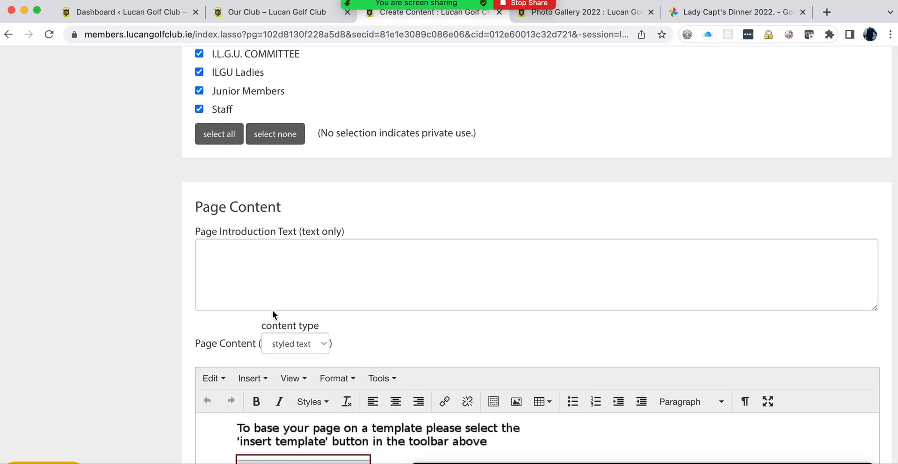
pyautogui.click(560, 14)
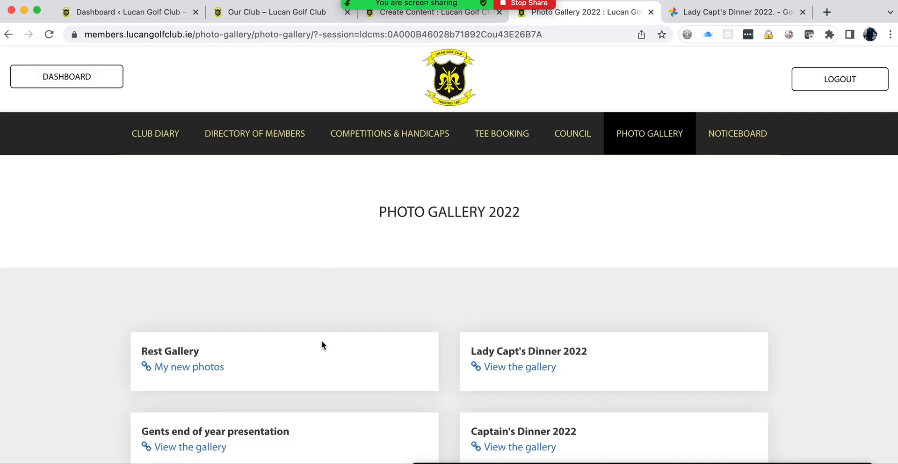
pyautogui.click(431, 21)
# Step: Add the intro text 'View the test gallery' and create the page
pyautogui.click(251, 242)
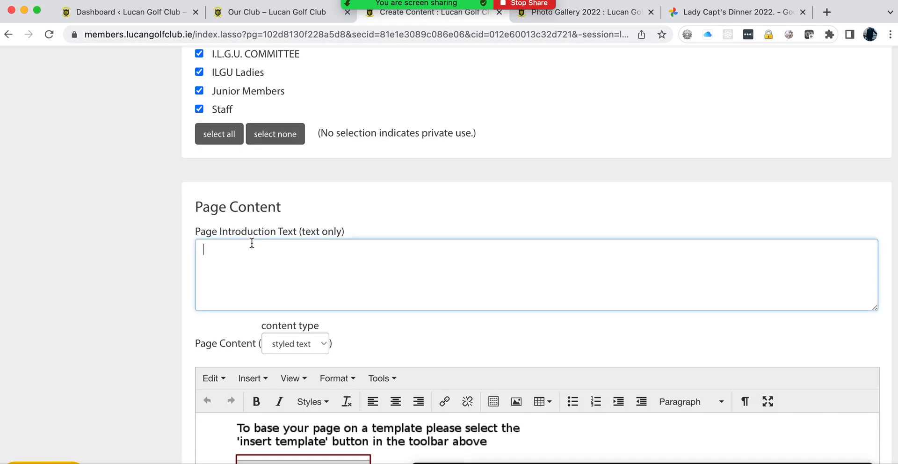
pyautogui.write('View the ')
pyautogui.write('res')
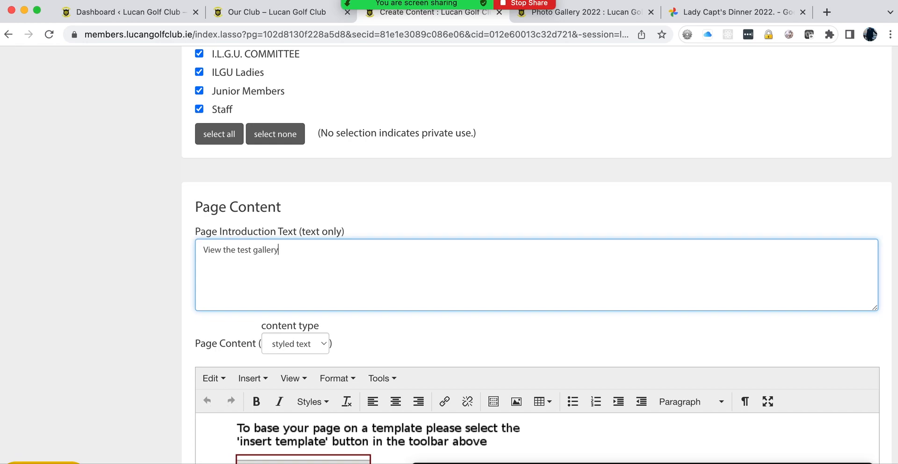
pyautogui.scroll(10, 665, 261)
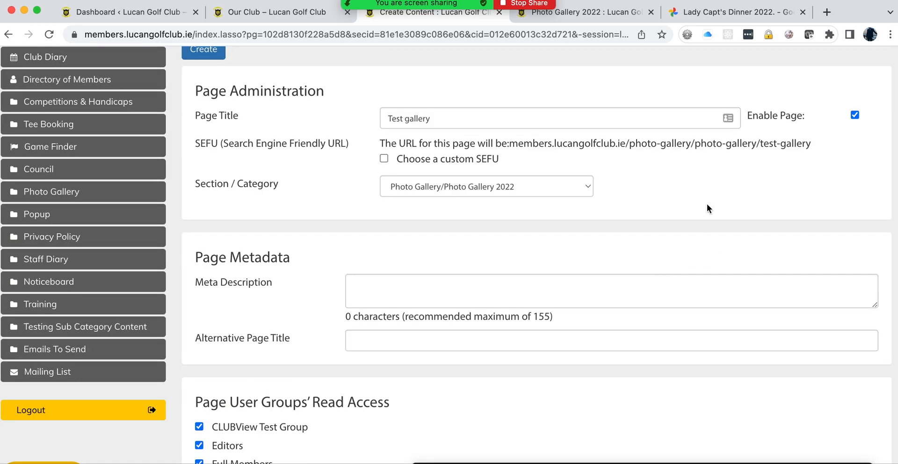
pyautogui.click(204, 51)
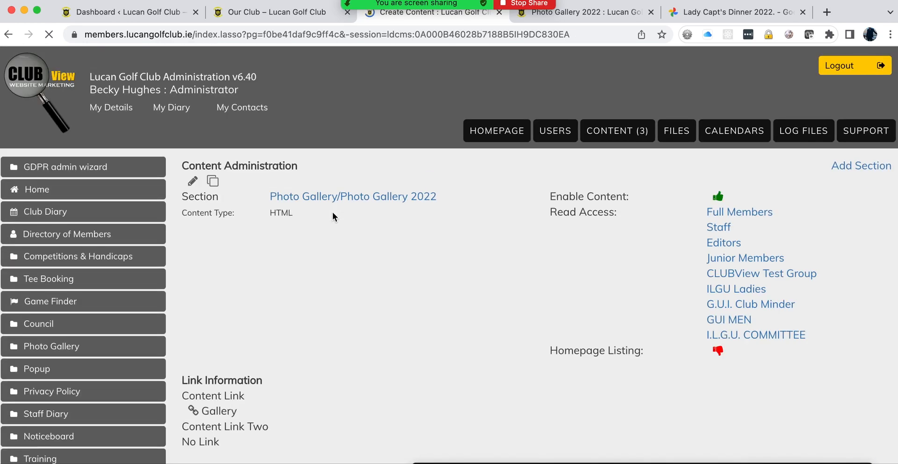
# Step: Review the Photo Gallery section's content list in CONTENT administration
pyautogui.click(617, 131)
pyautogui.scroll(-6, 304, 274)
pyautogui.scroll(1, 291, 262)
pyautogui.click(238, 99)
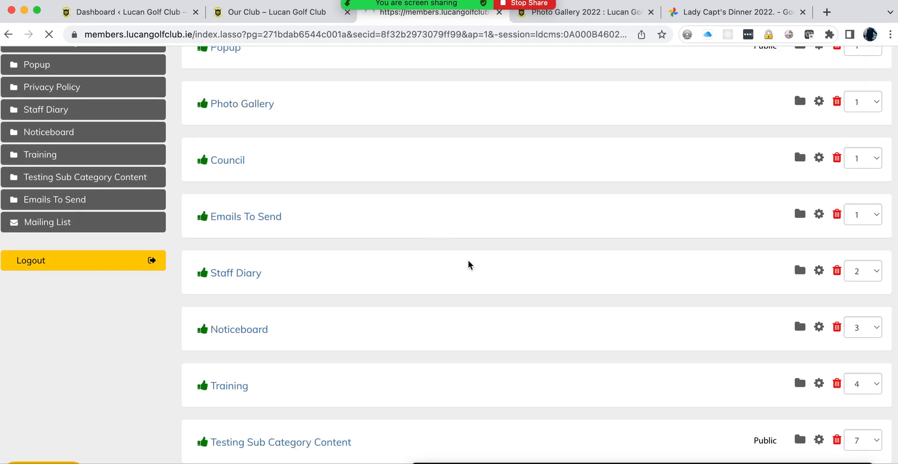
pyautogui.scroll(-7, 468, 265)
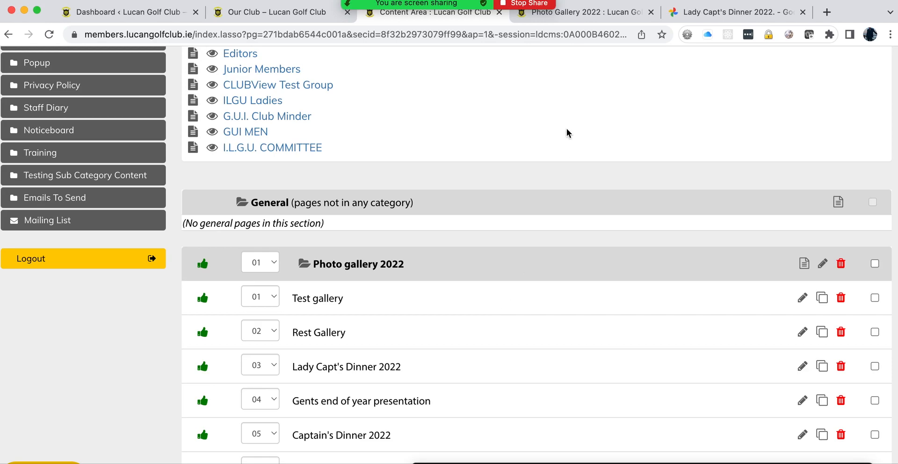
# Step: Reload the public Photo Gallery 2022 page to confirm Test gallery is listed first, then view the Lady Capt's Dinner 2022 album
pyautogui.click(591, 16)
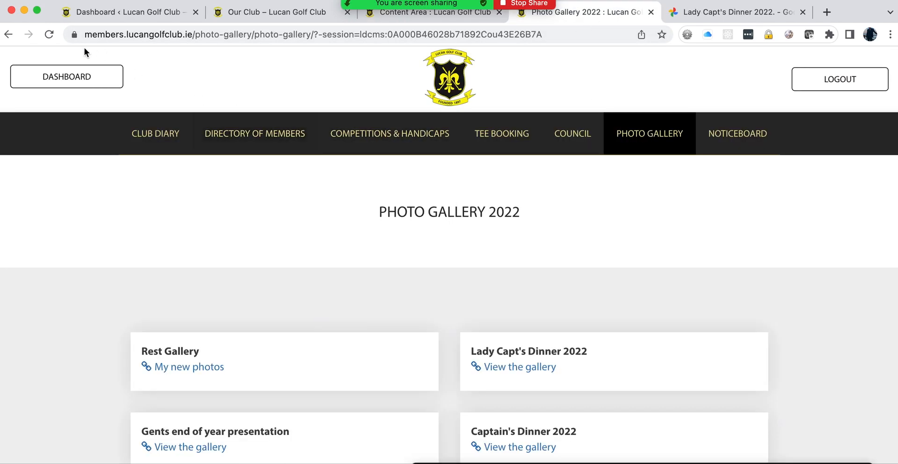
pyautogui.click(49, 35)
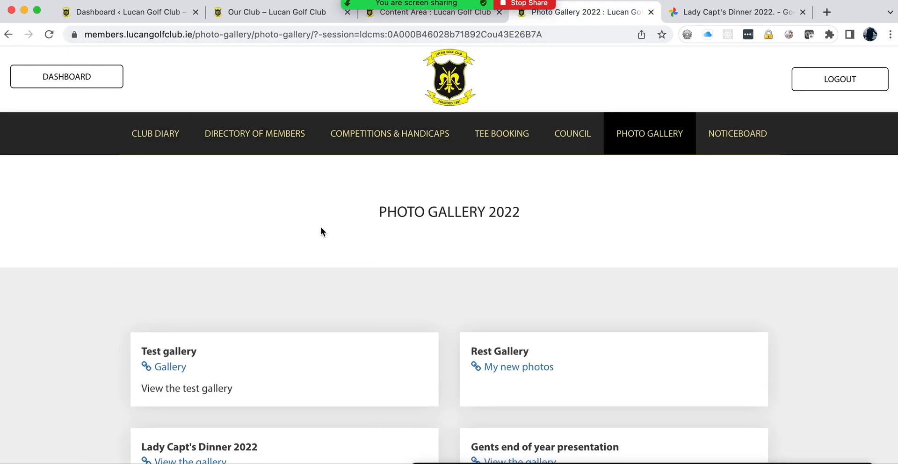
pyautogui.scroll(-3, 320, 227)
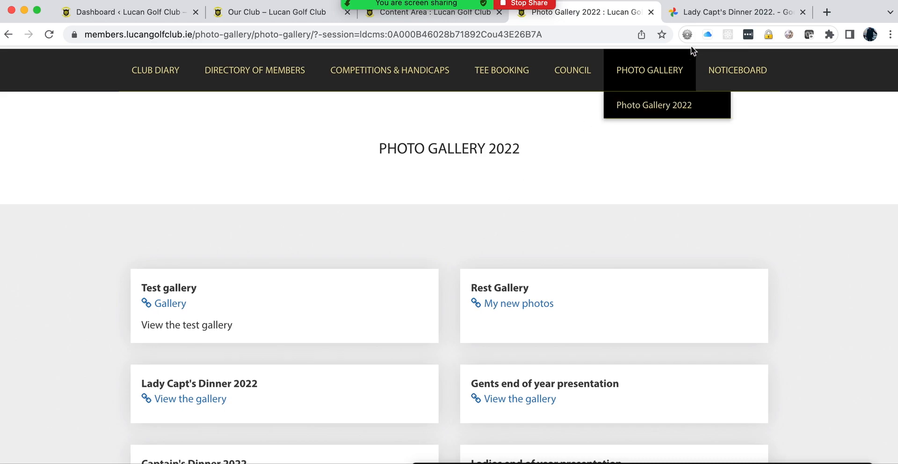
pyautogui.click(701, 12)
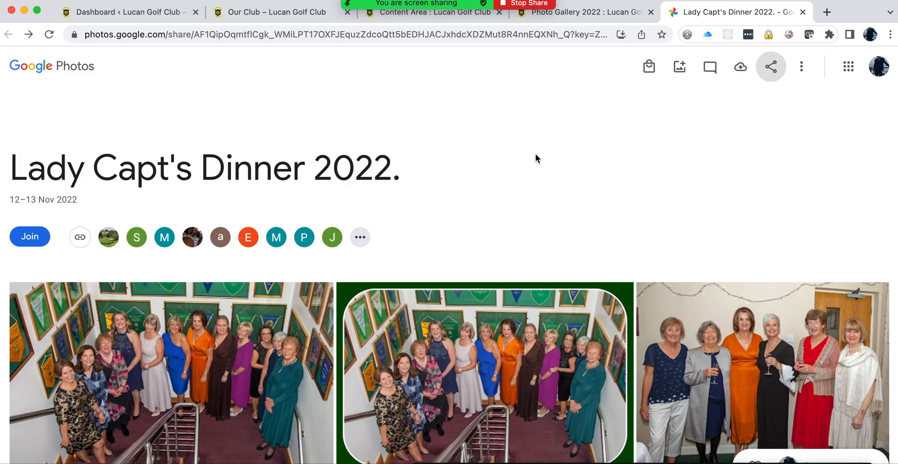
# Step: Copy the Google Photos share link of the Lady Capt's Dinner 2022 album, then return to ClubView
pyautogui.click(431, 16)
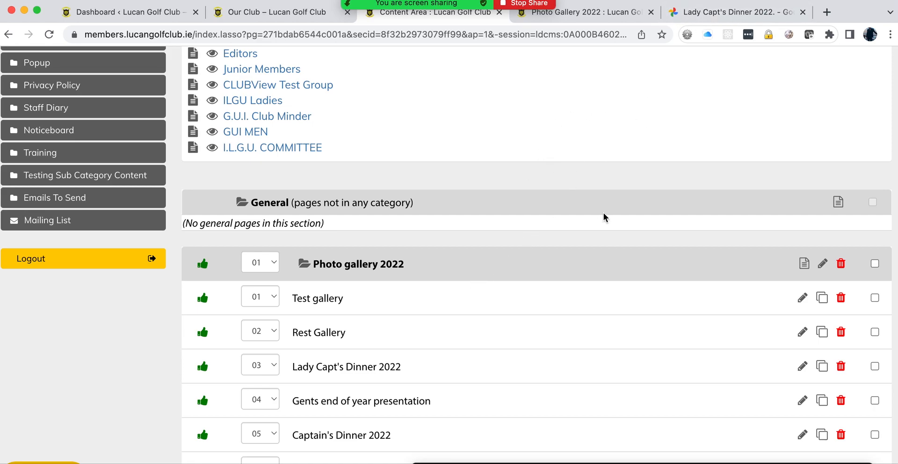
pyautogui.click(701, 20)
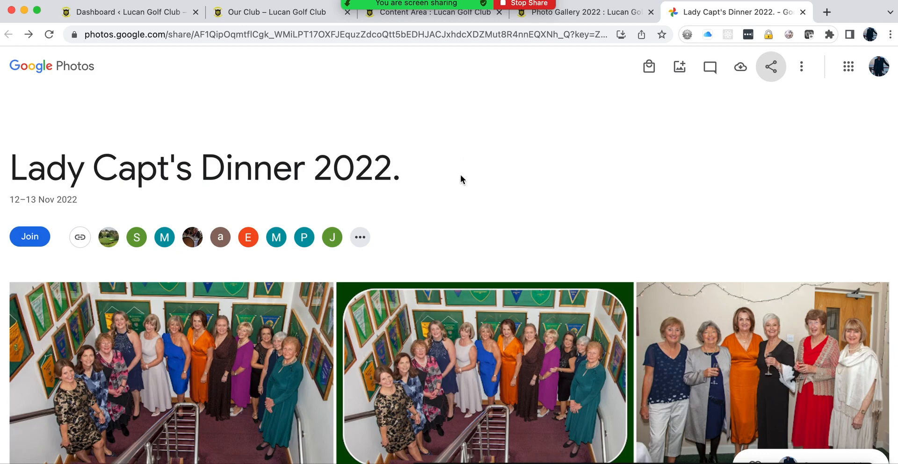
pyautogui.click(770, 70)
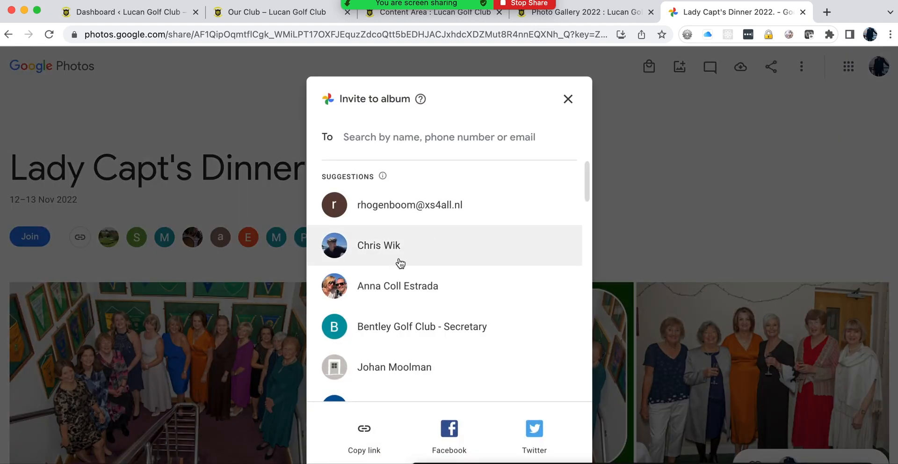
pyautogui.click(369, 433)
pyautogui.click(546, 310)
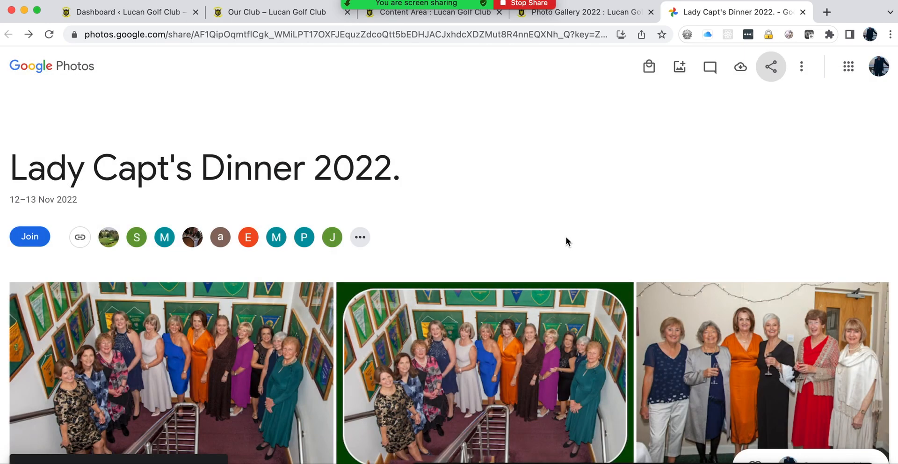
pyautogui.click(425, 15)
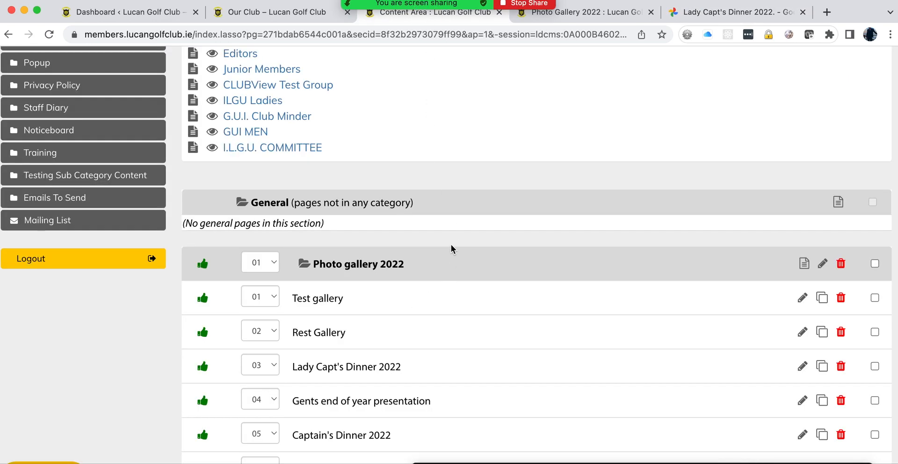
# Step: Add an enabled category titled 'Photo Gallery 2023' to the Photo Gallery section
pyautogui.scroll(6, 449, 243)
pyautogui.scroll(-5, 449, 243)
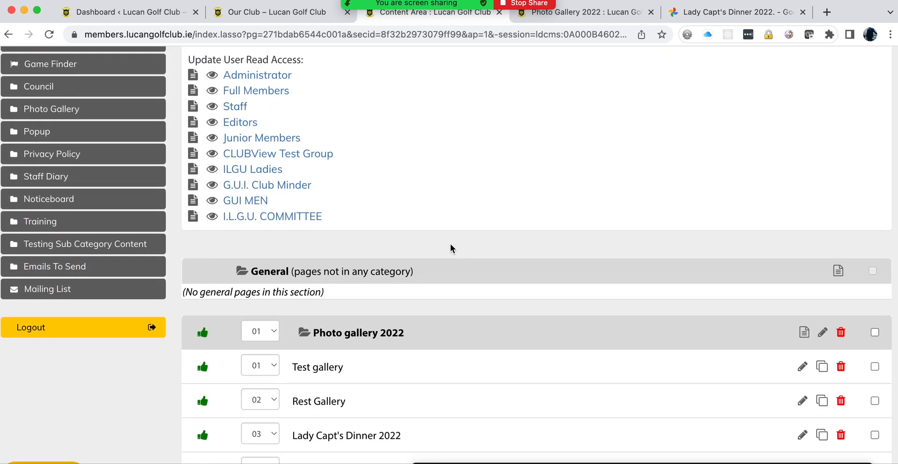
pyautogui.scroll(-4, 517, 274)
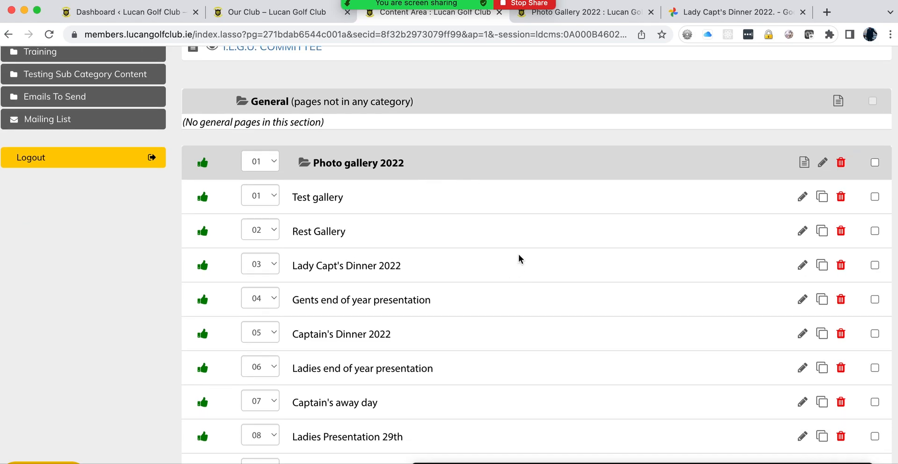
pyautogui.scroll(8, 518, 259)
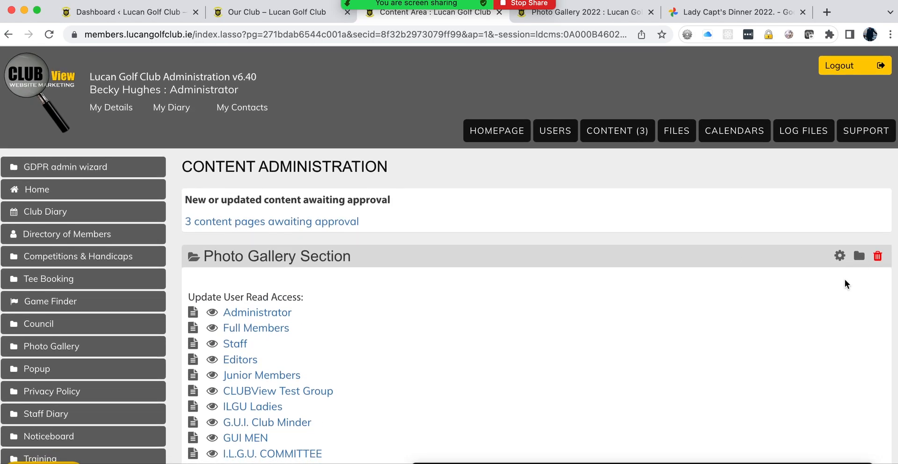
pyautogui.scroll(-4, 651, 326)
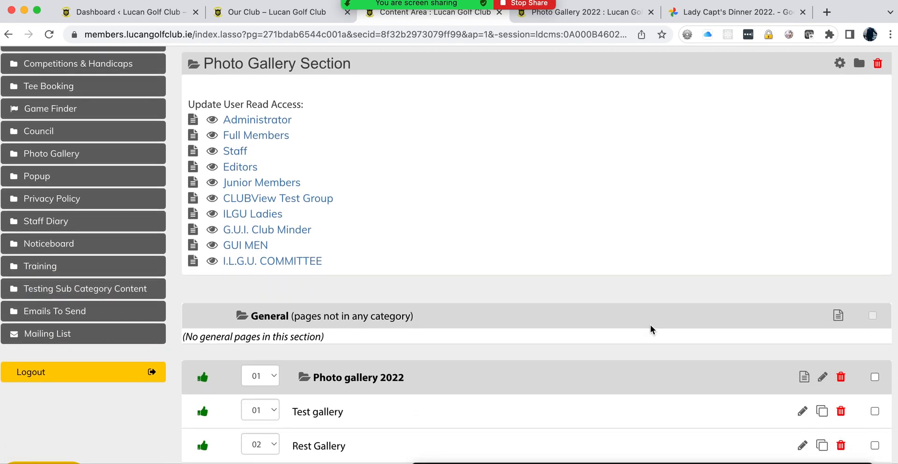
pyautogui.scroll(3, 603, 251)
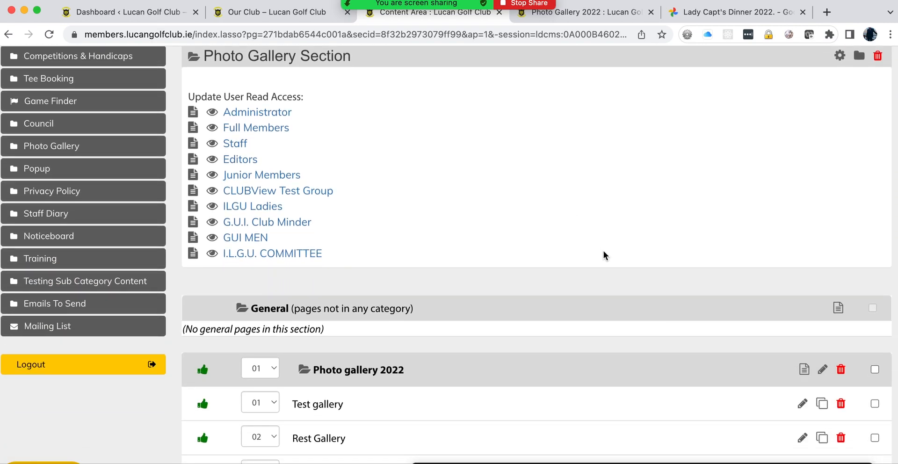
pyautogui.click(858, 156)
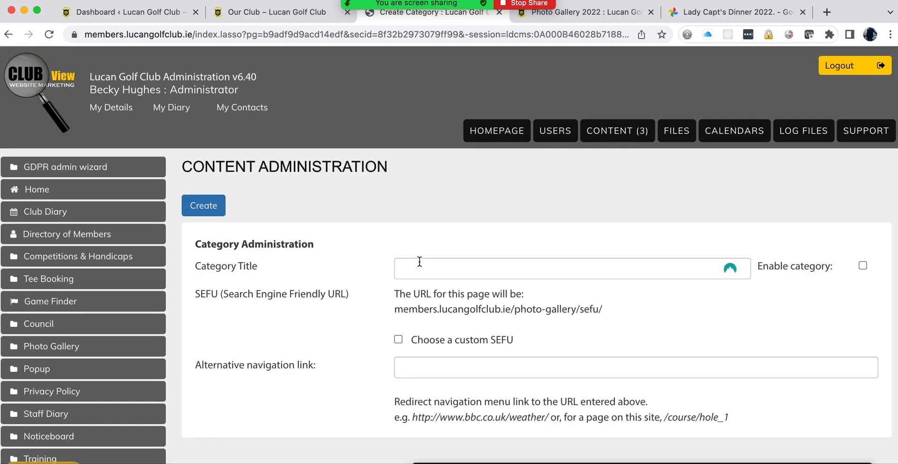
pyautogui.click(419, 262)
pyautogui.write('Photo G')
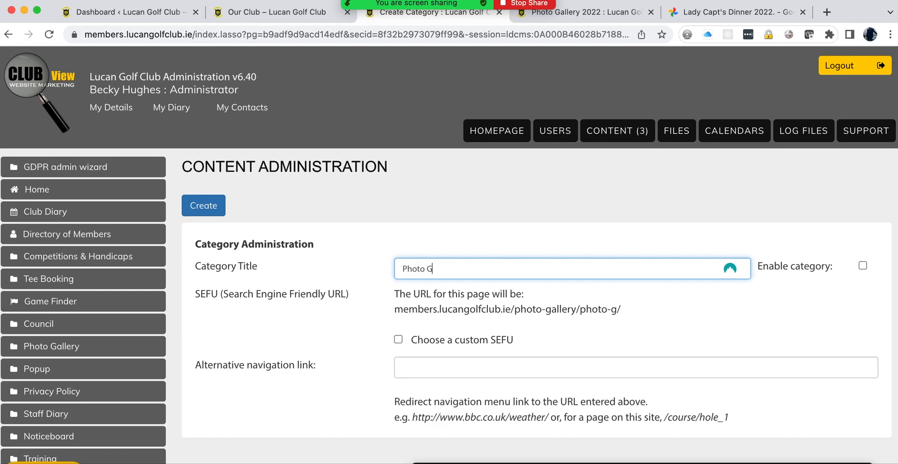
pyautogui.write('allery 2023')
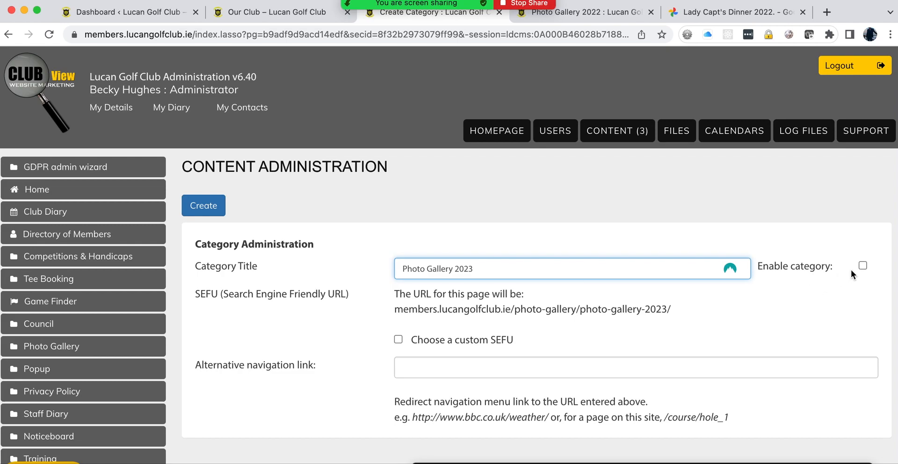
pyautogui.click(862, 265)
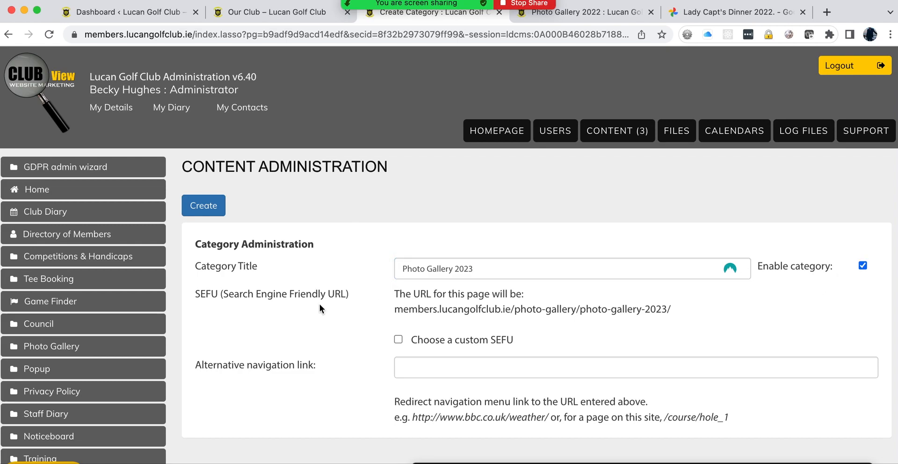
pyautogui.scroll(-3, 319, 304)
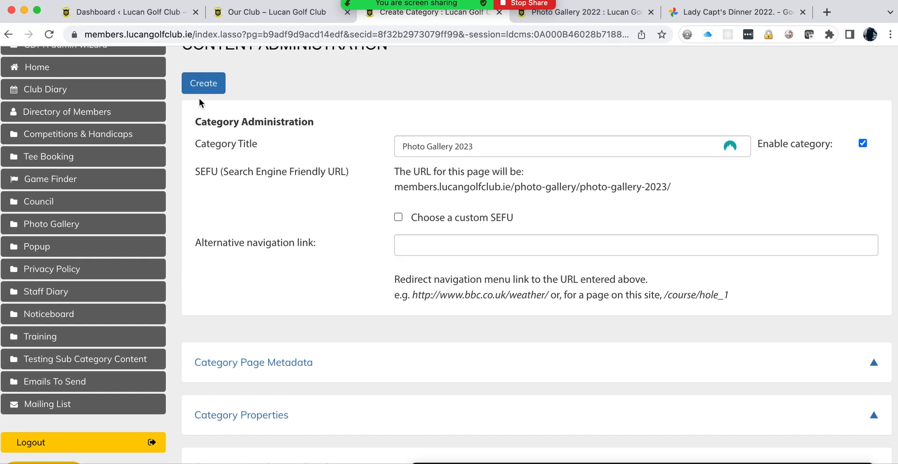
pyautogui.click(202, 84)
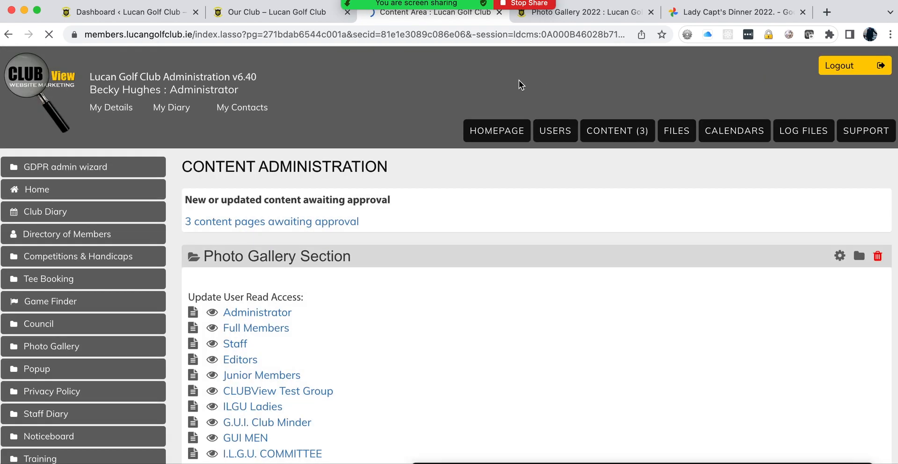
# Step: Reload the members website, open the new, still empty Photo Gallery 2023 page, then return to admin
pyautogui.click(562, 14)
pyautogui.click(50, 34)
pyautogui.moveTo(635, 83)
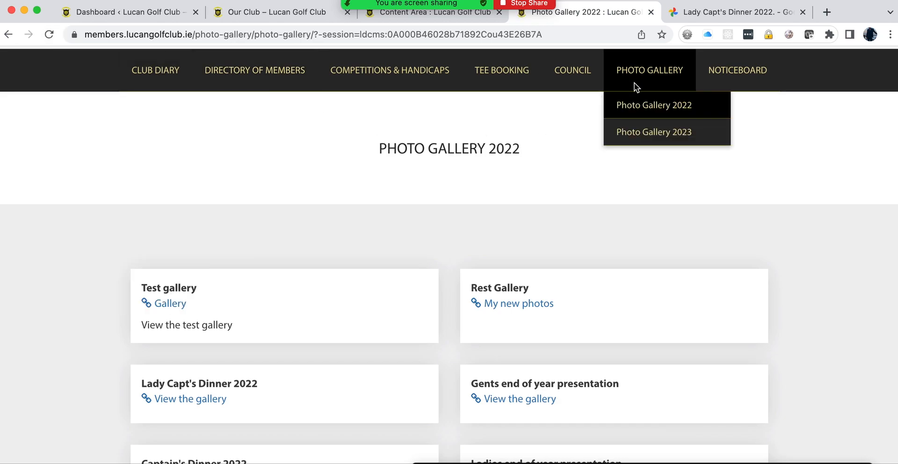
pyautogui.click(645, 135)
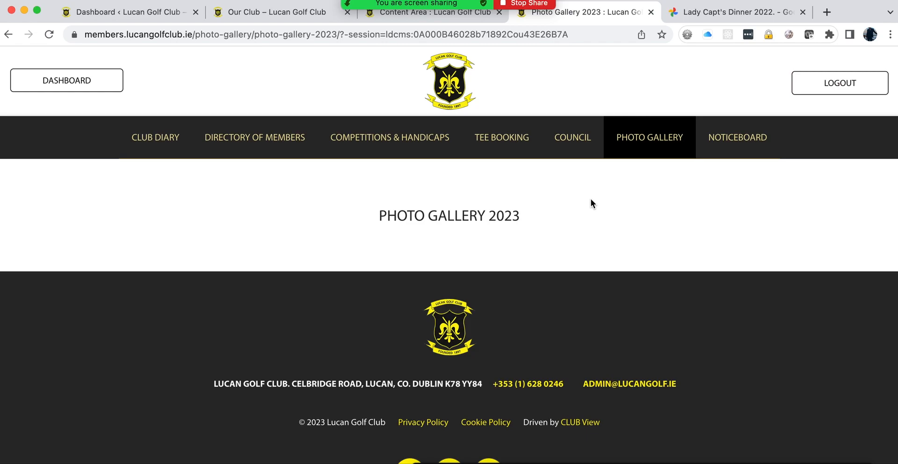
pyautogui.click(414, 14)
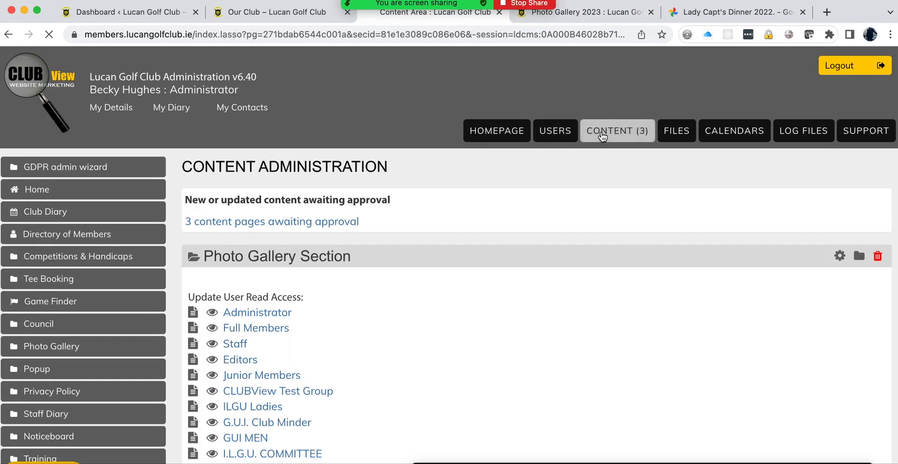
# Step: Open the Photo Gallery section and inspect Photo gallery 2023's sort position without changing it
pyautogui.click(615, 131)
pyautogui.scroll(-5, 378, 302)
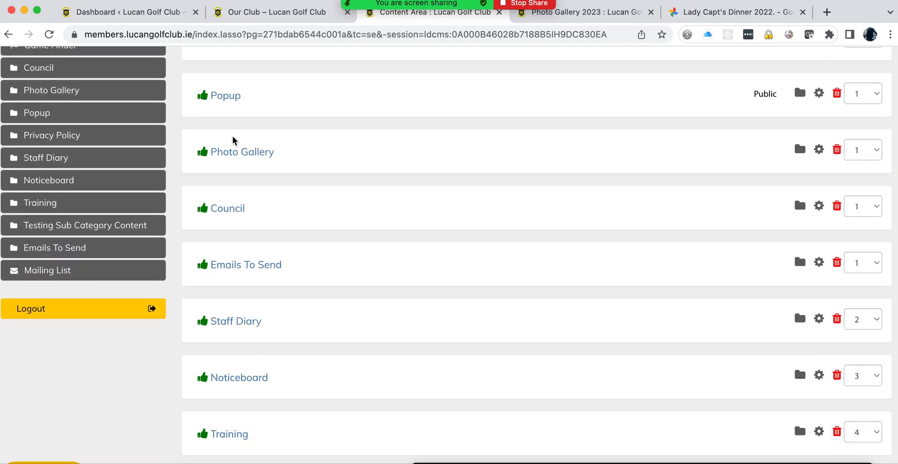
pyautogui.click(240, 153)
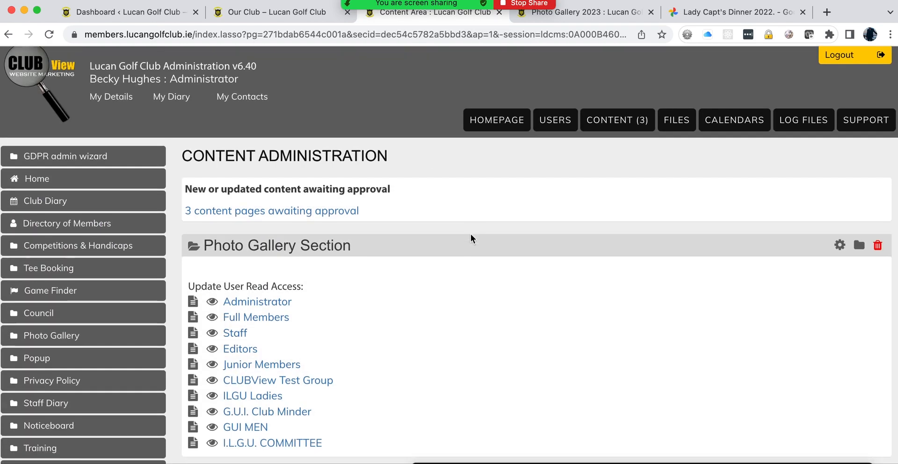
pyautogui.scroll(-8, 471, 234)
pyautogui.scroll(-20, 452, 253)
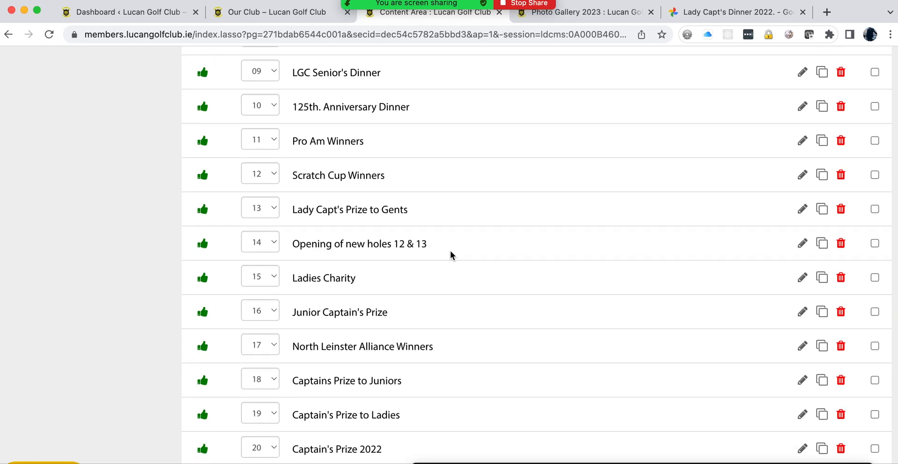
pyautogui.scroll(-5, 451, 255)
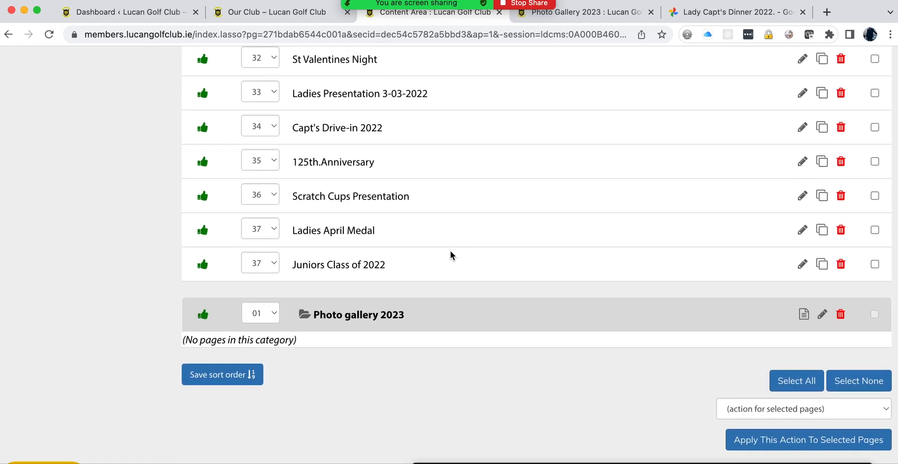
pyautogui.click(272, 315)
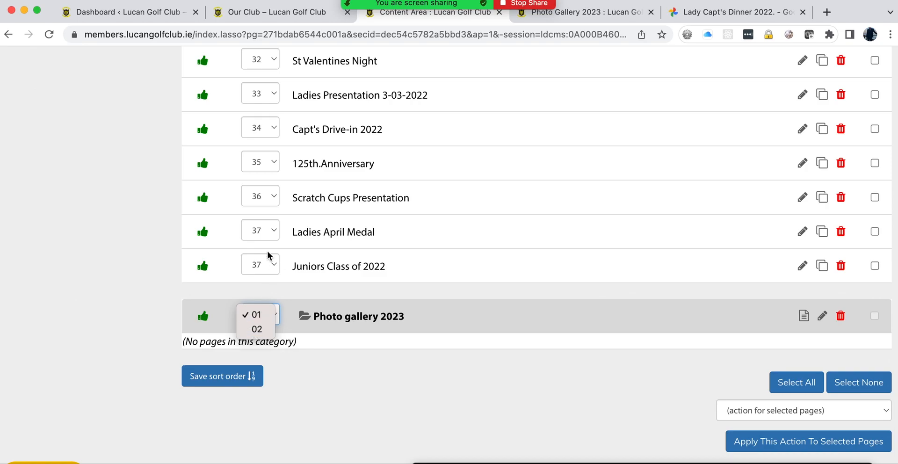
pyautogui.click(190, 217)
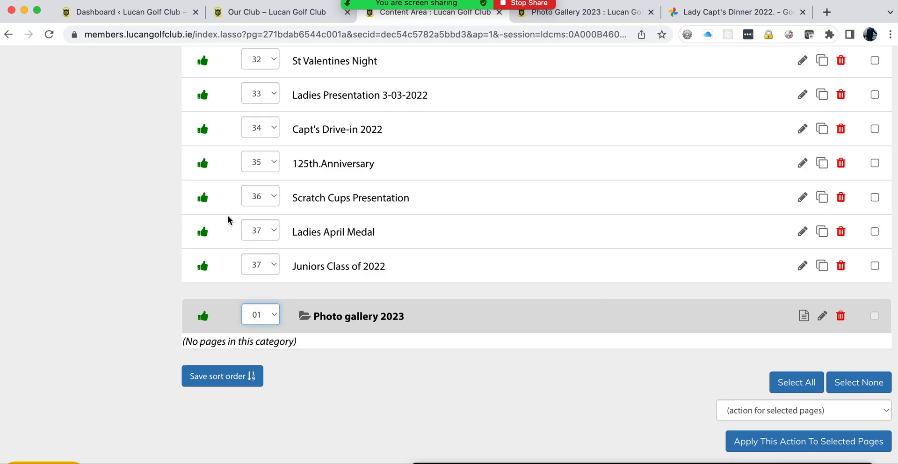
pyautogui.scroll(20, 257, 216)
pyautogui.scroll(10, 260, 220)
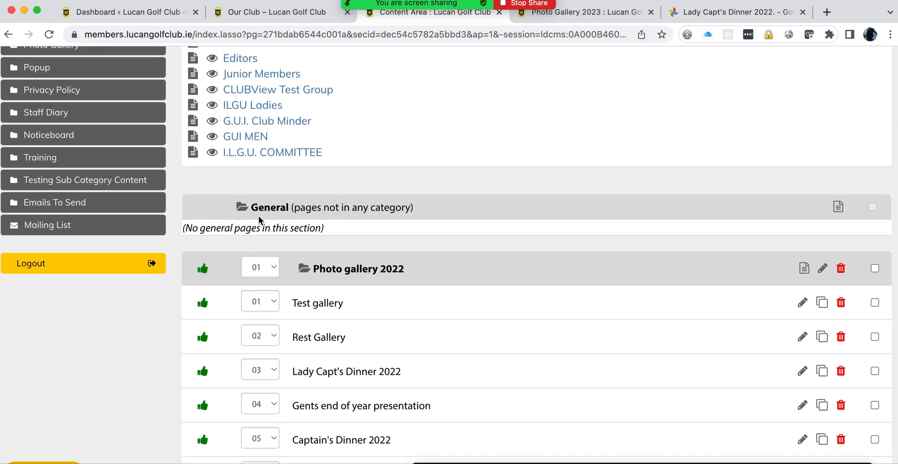
# Step: Move Photo gallery 2022 to sort position 02 and save the sort order
pyautogui.click(272, 267)
pyautogui.click(258, 282)
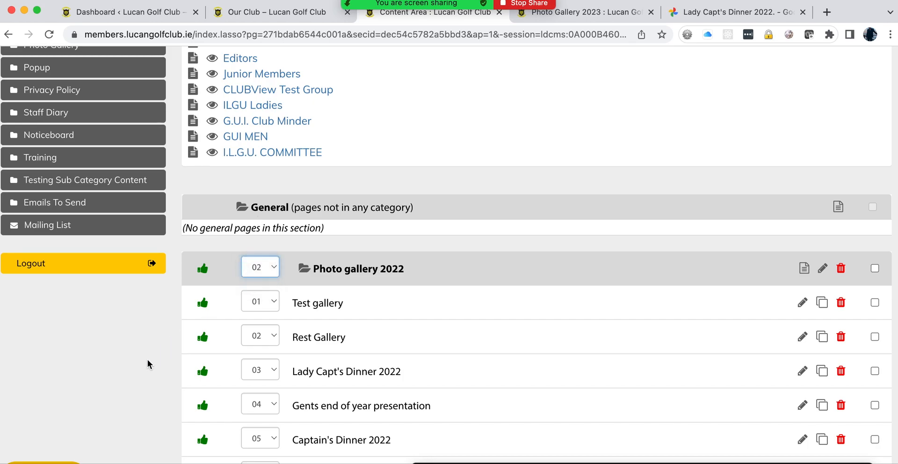
pyautogui.scroll(-20, 166, 385)
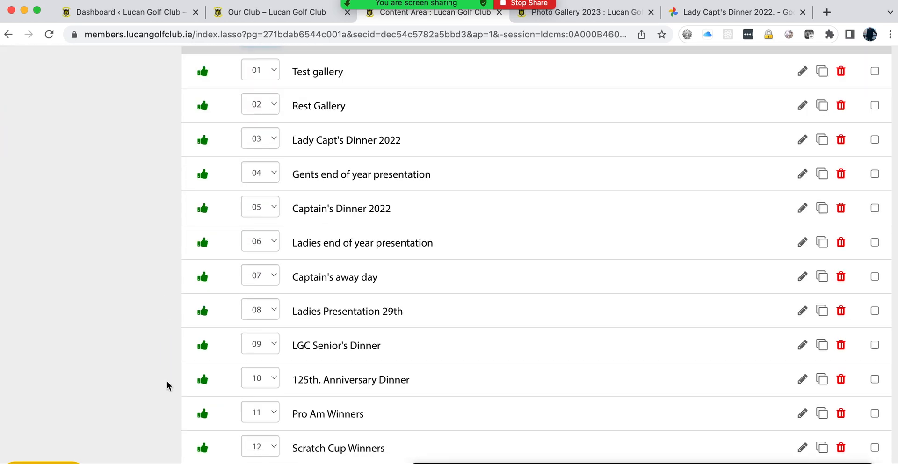
pyautogui.scroll(-8, 166, 384)
pyautogui.click(208, 377)
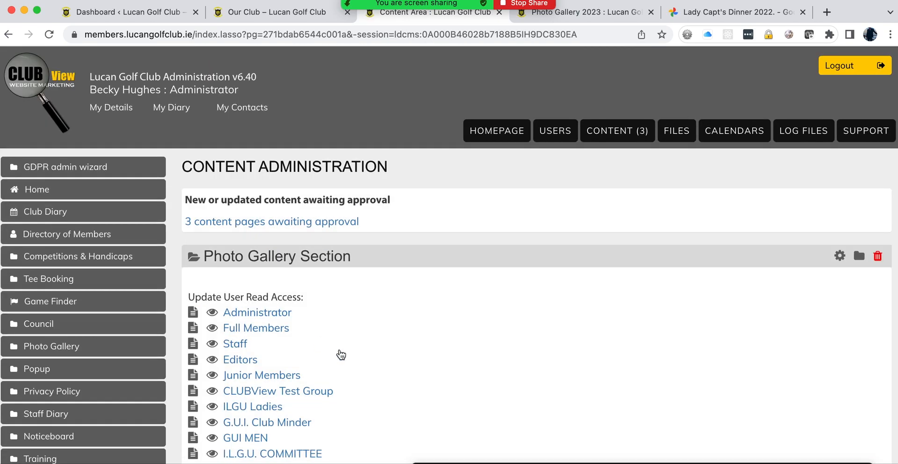
pyautogui.scroll(-10, 341, 353)
pyautogui.scroll(3, 403, 202)
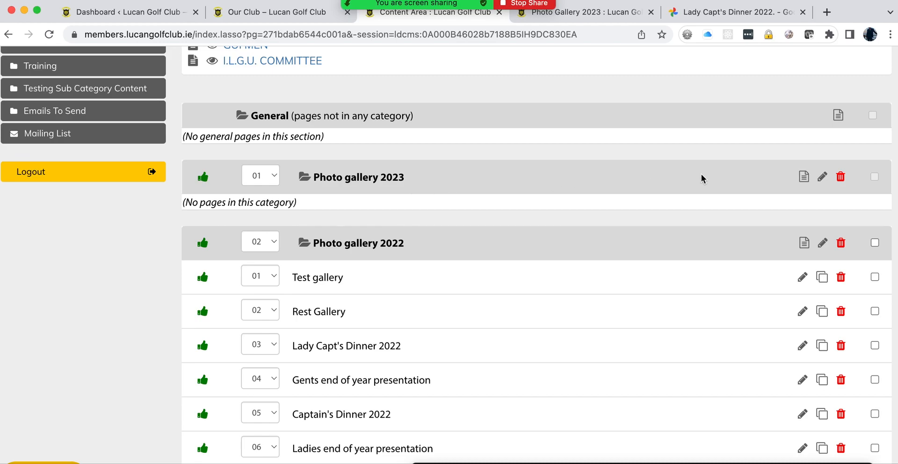
# Step: Start an enabled 'Christmas party' page in Photo gallery 2023 with intro text 'View the photos'
pyautogui.click(805, 179)
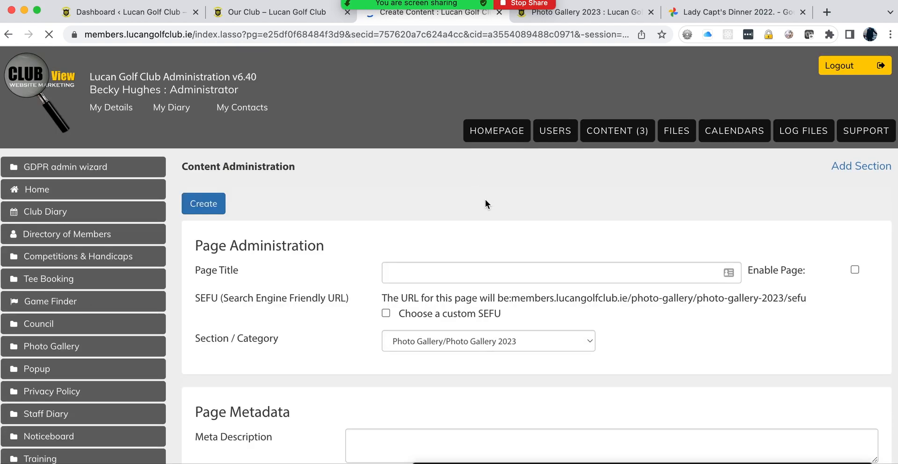
pyautogui.click(411, 269)
pyautogui.write('C')
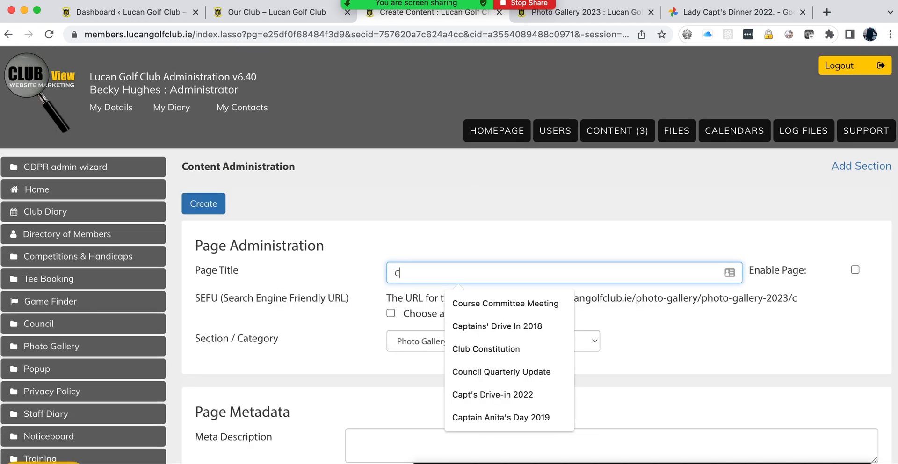
pyautogui.write('hristmas')
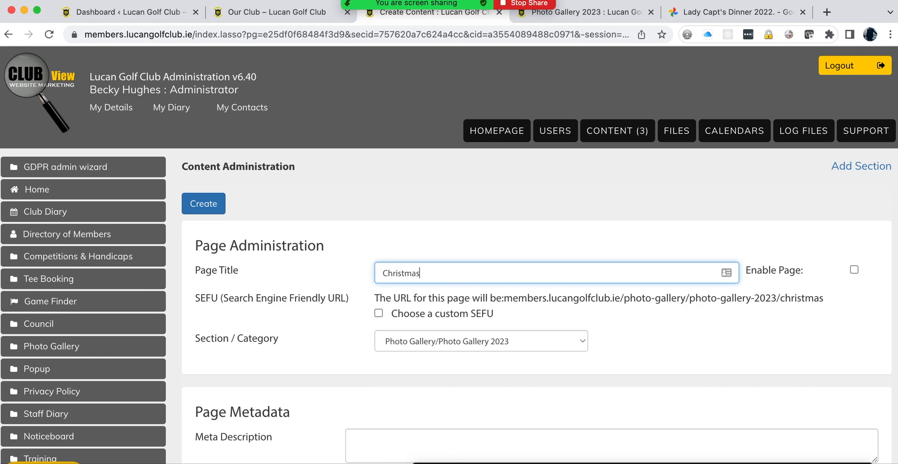
pyautogui.write(' party')
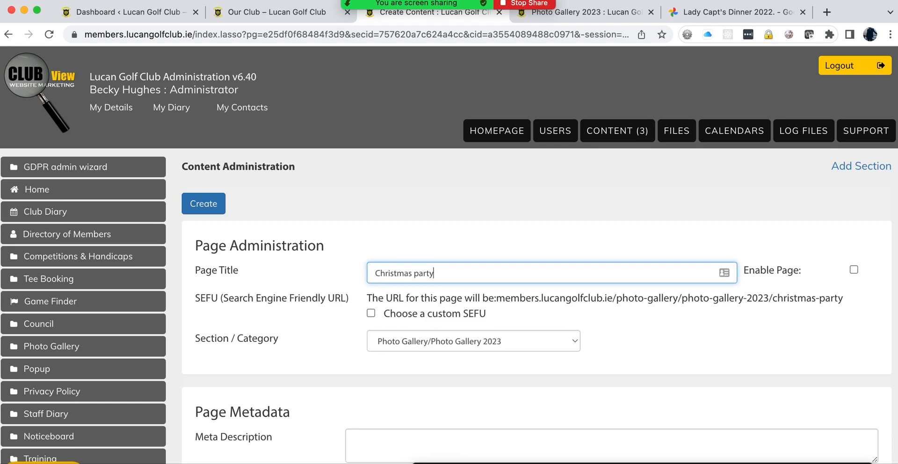
pyautogui.click(854, 270)
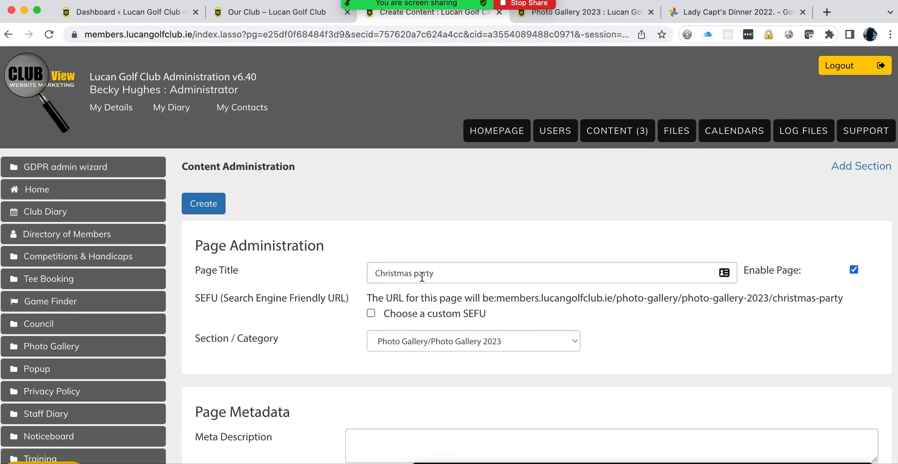
pyautogui.scroll(-15, 293, 352)
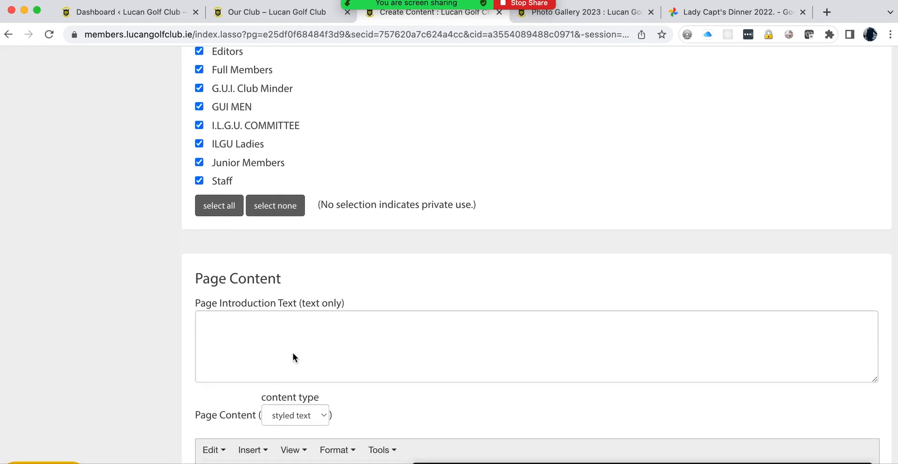
pyautogui.click(237, 257)
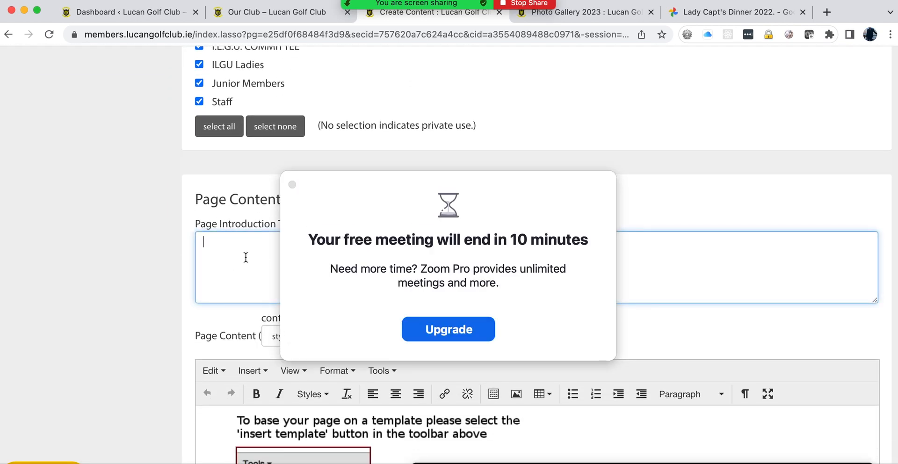
pyautogui.write('View the')
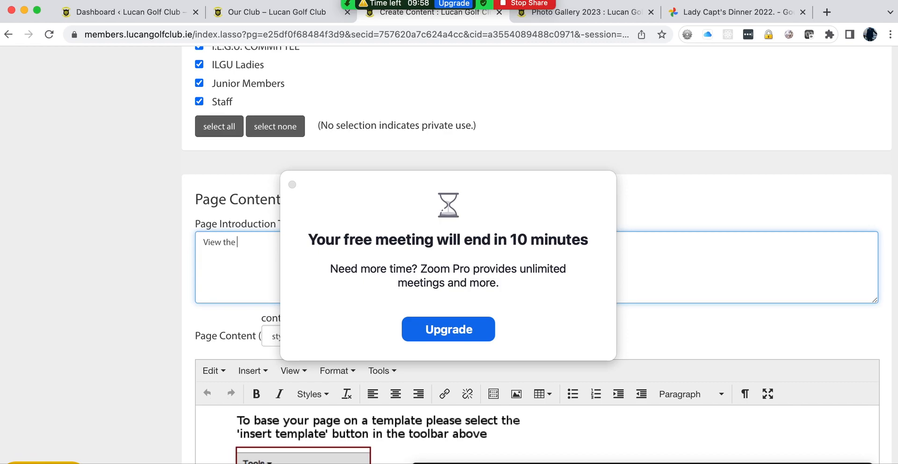
pyautogui.write(' photos')
pyautogui.click(291, 185)
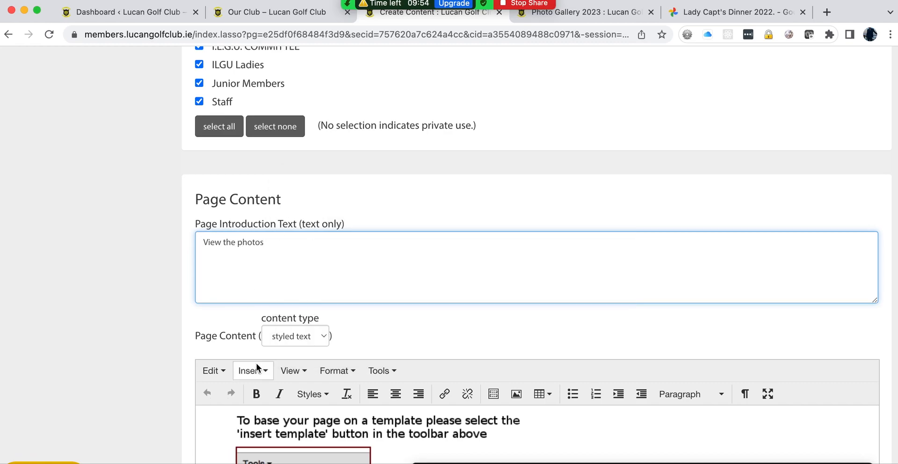
# Step: Paste the album URL into Link 1 URL and set its link text to 'Xmas carols'
pyautogui.scroll(-10, 256, 358)
pyautogui.scroll(-8, 257, 357)
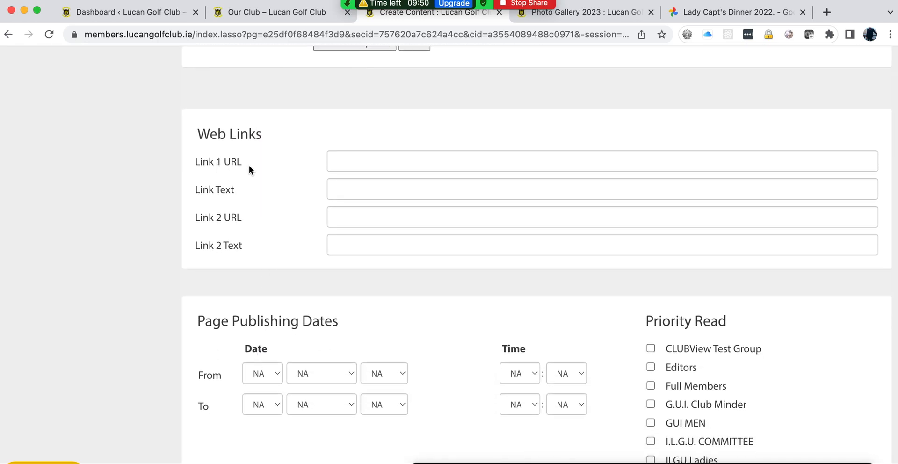
pyautogui.click(358, 162)
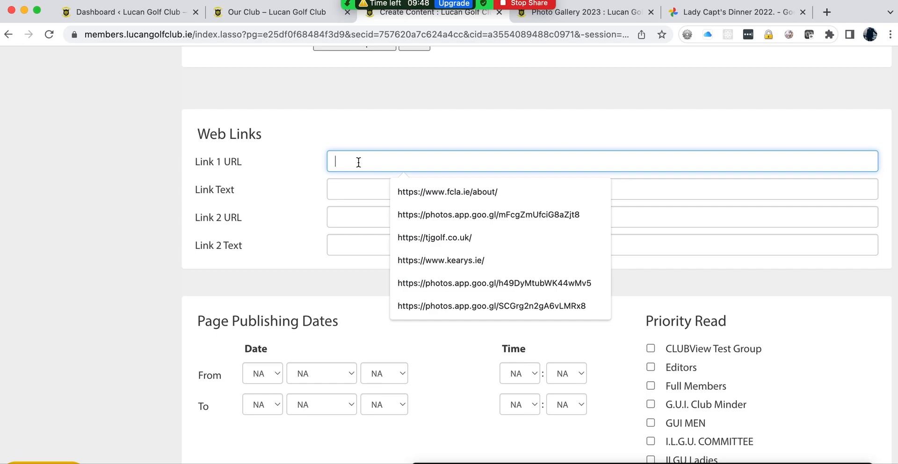
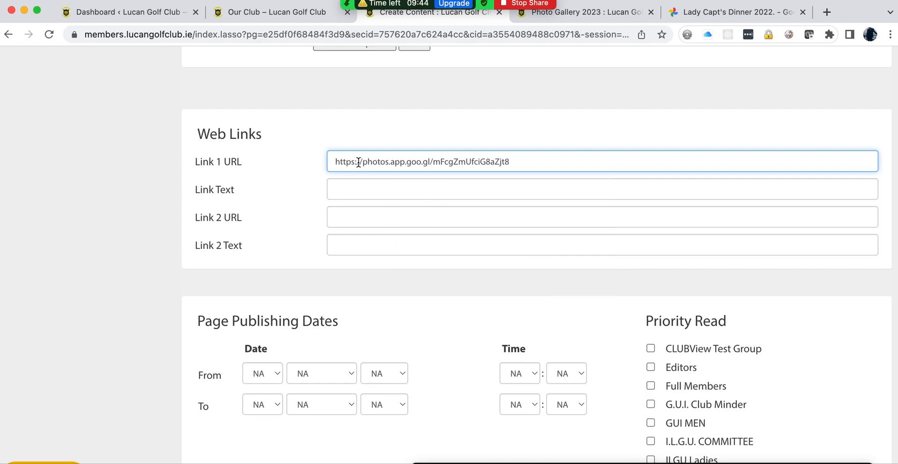
pyautogui.click(350, 188)
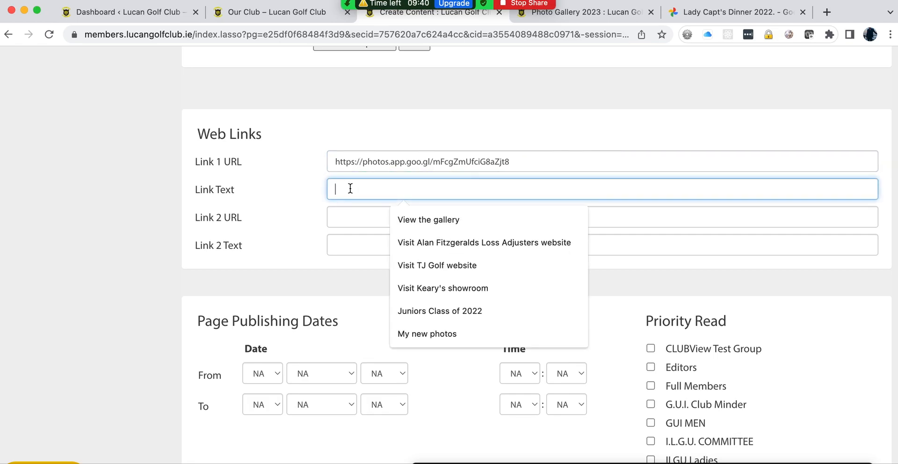
pyautogui.write('Xmas carols')
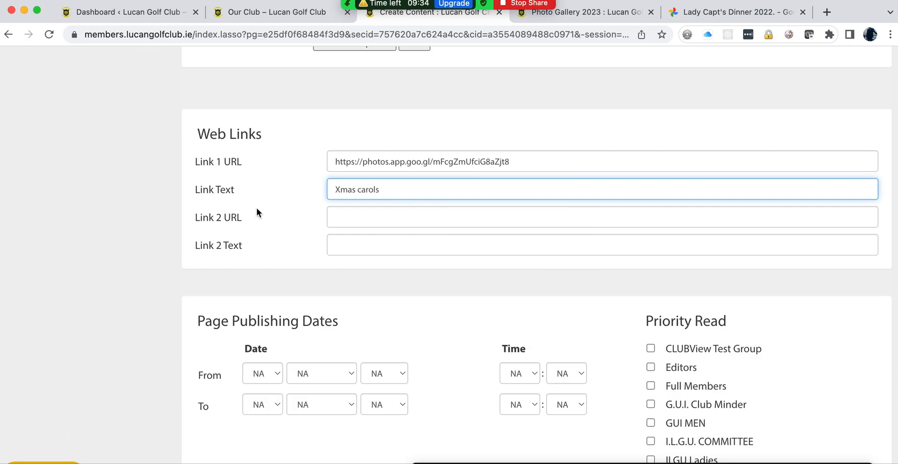
pyautogui.scroll(15, 201, 218)
pyautogui.scroll(10, 201, 218)
# Step: Create the Christmas party page and test its Xmas carols link on the live Photo Gallery 2023 page
pyautogui.click(200, 205)
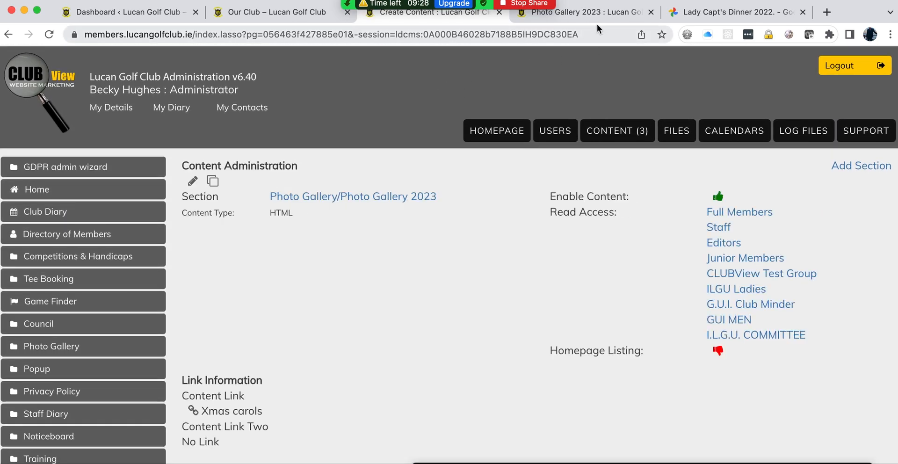
pyautogui.click(596, 16)
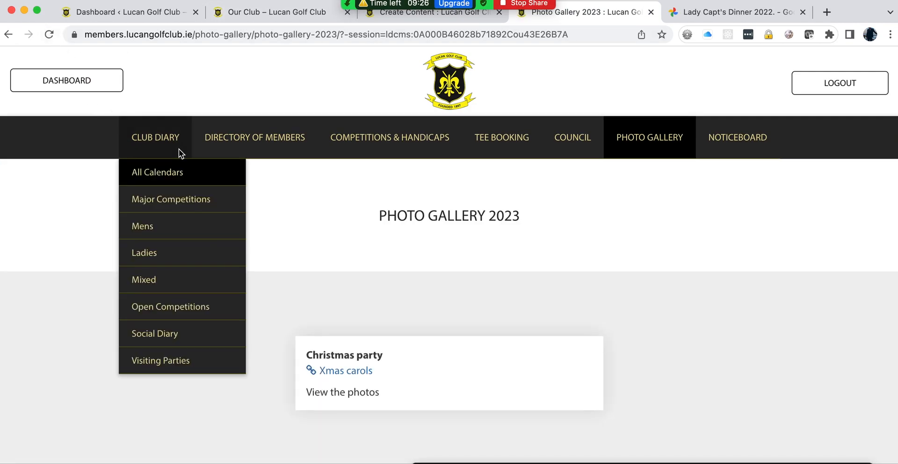
pyautogui.click(338, 374)
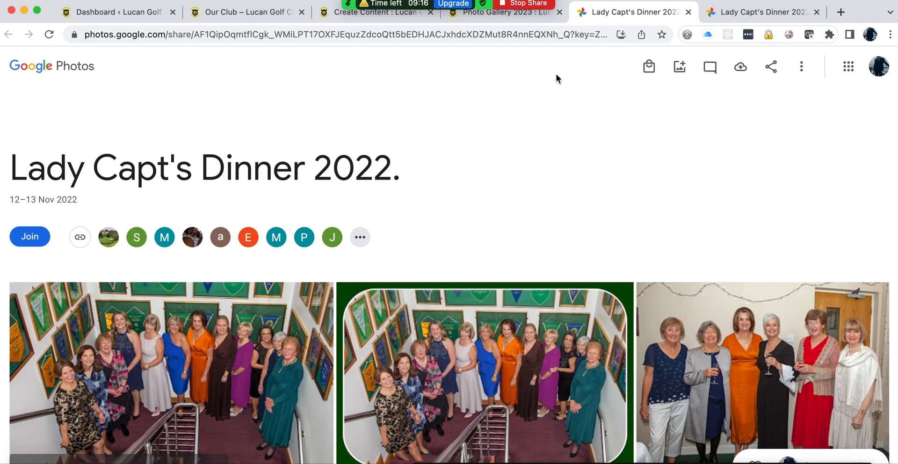
# Step: Delete the Test gallery page from Photo gallery 2022 and confirm the deletion
pyautogui.click(376, 12)
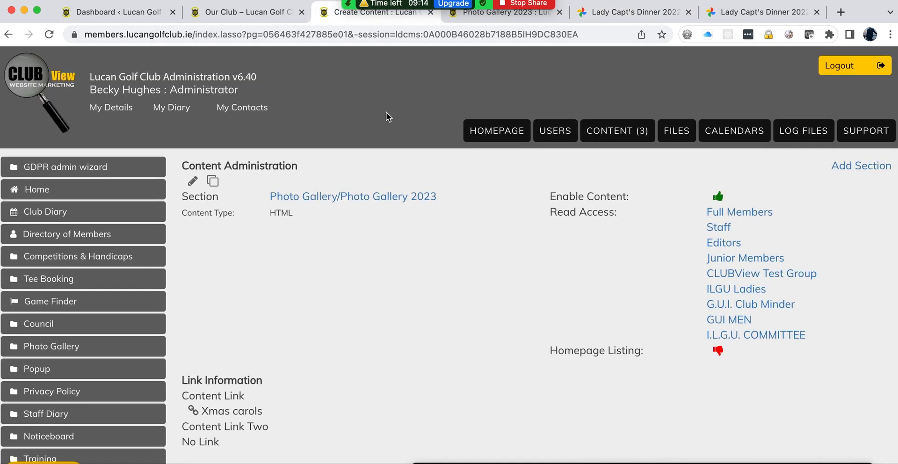
pyautogui.click(622, 132)
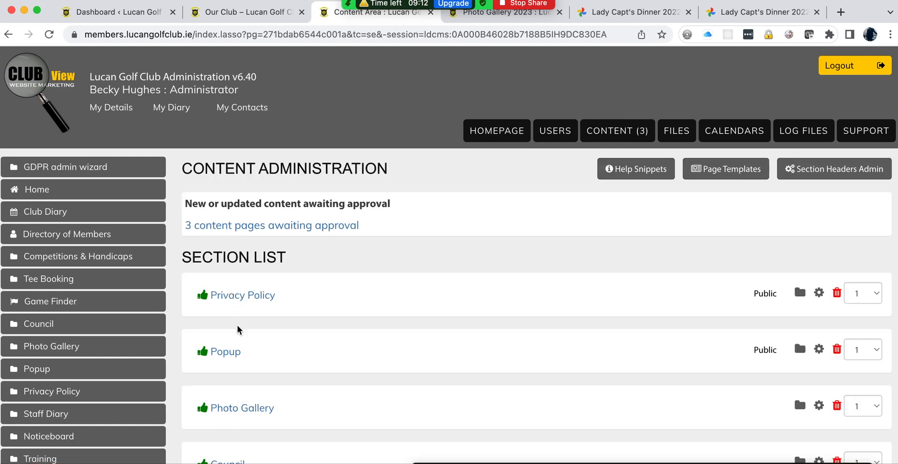
pyautogui.scroll(-1, 322, 285)
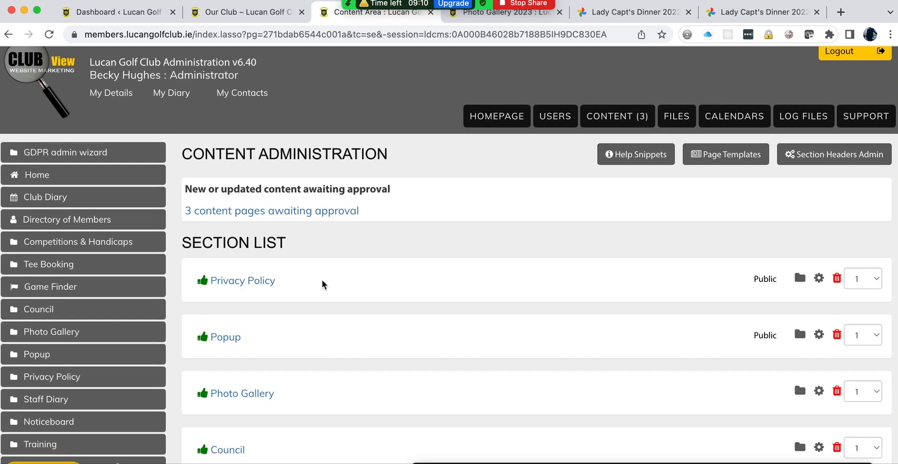
pyautogui.scroll(-5, 323, 285)
pyautogui.click(241, 260)
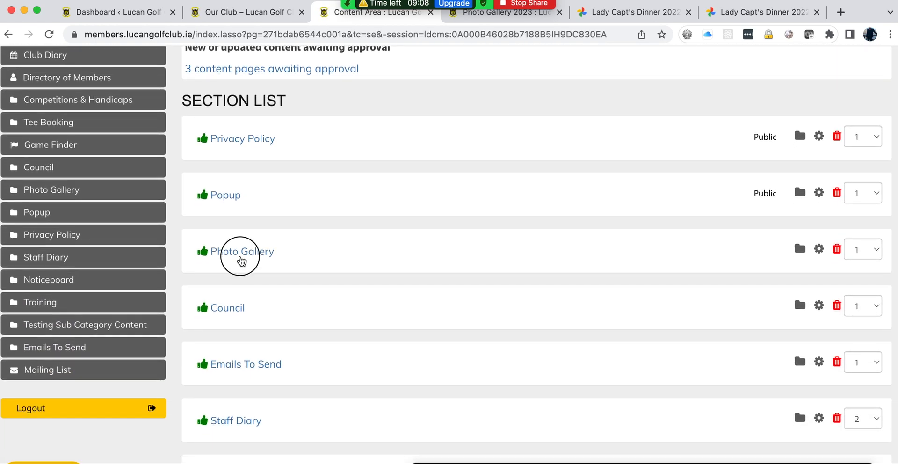
pyautogui.scroll(-10, 454, 260)
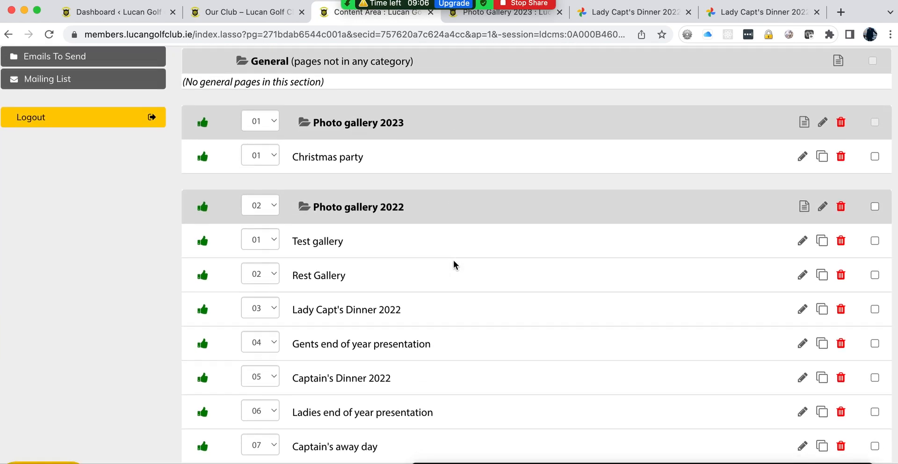
pyautogui.scroll(-3, 453, 260)
pyautogui.click(842, 207)
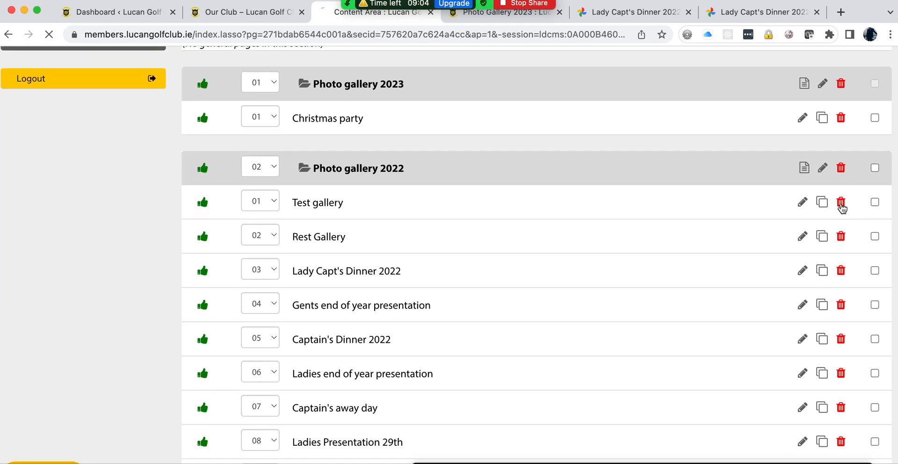
pyautogui.click(224, 190)
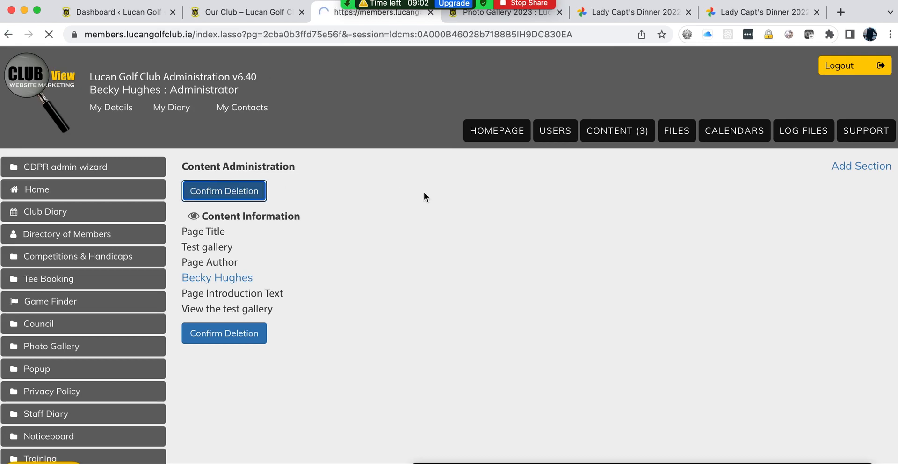
# Step: Open the Christmas party page's deletion screen, then back out without deleting it
pyautogui.scroll(-10, 573, 287)
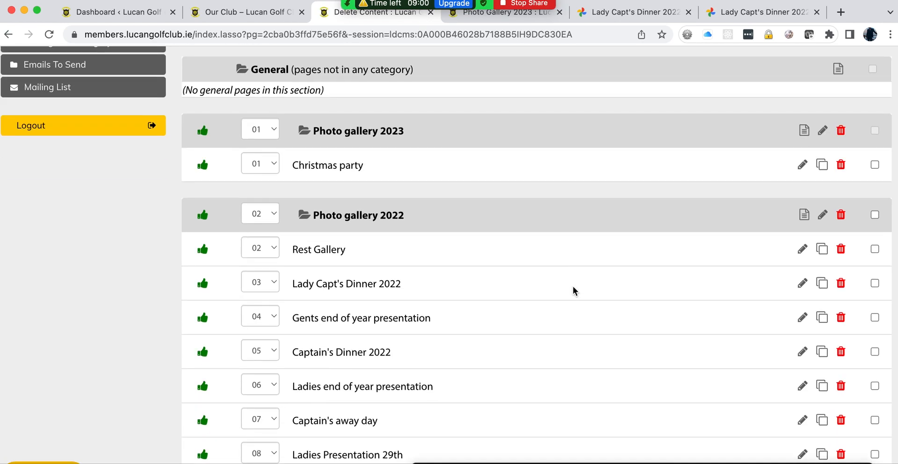
pyautogui.scroll(4, 574, 287)
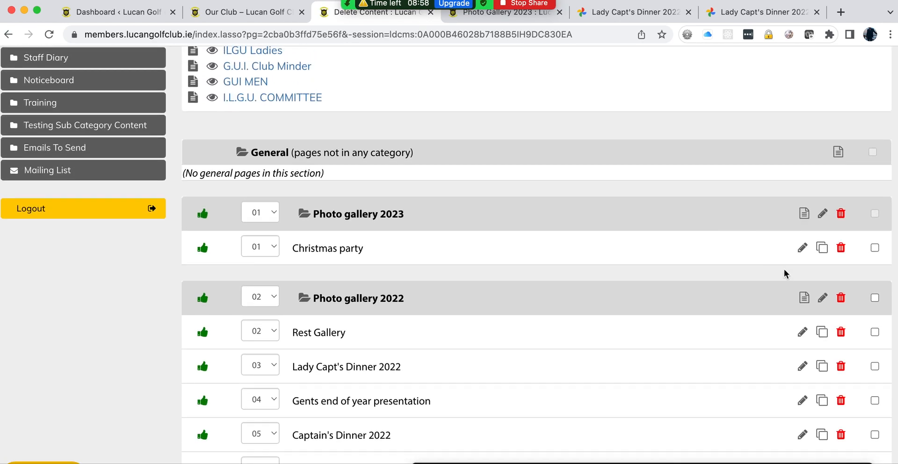
pyautogui.click(841, 250)
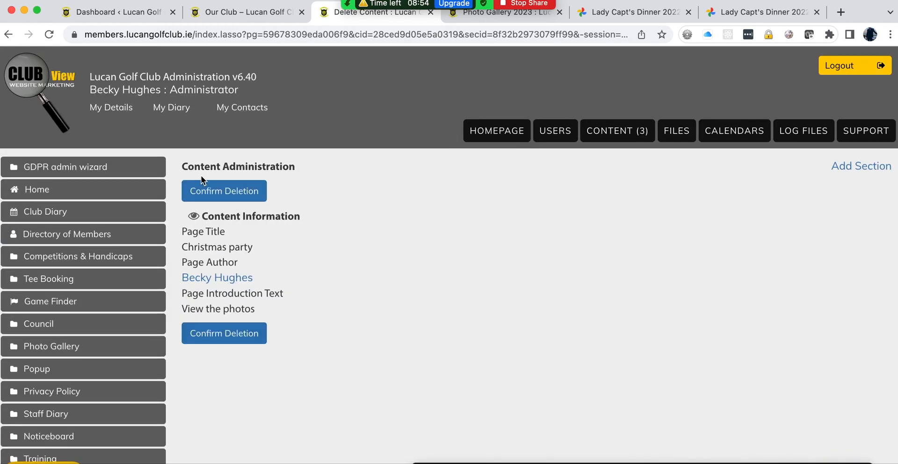
pyautogui.click(6, 35)
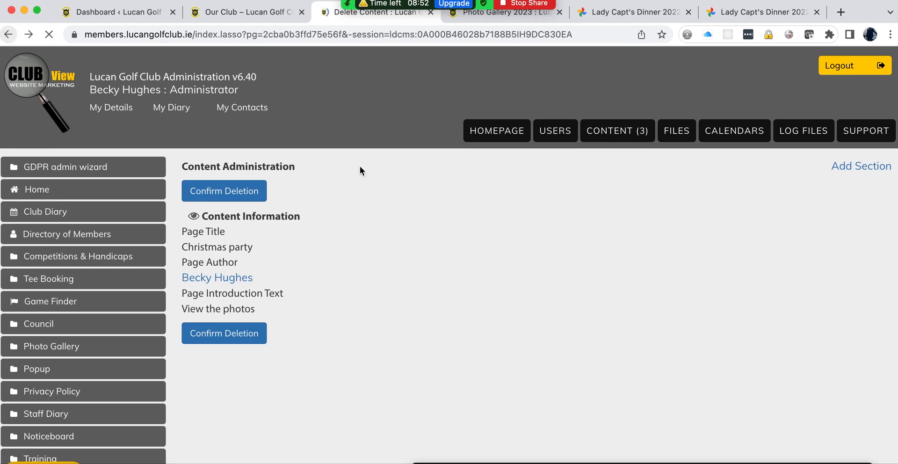
# Step: Untick Enable category on Photo gallery 2023, update it, and reopen the Photo Gallery section list
pyautogui.click(823, 217)
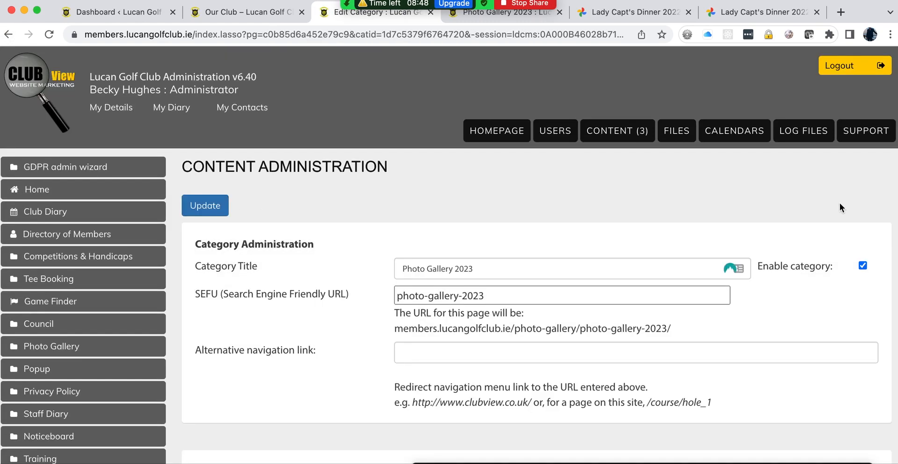
pyautogui.click(863, 266)
pyautogui.click(216, 205)
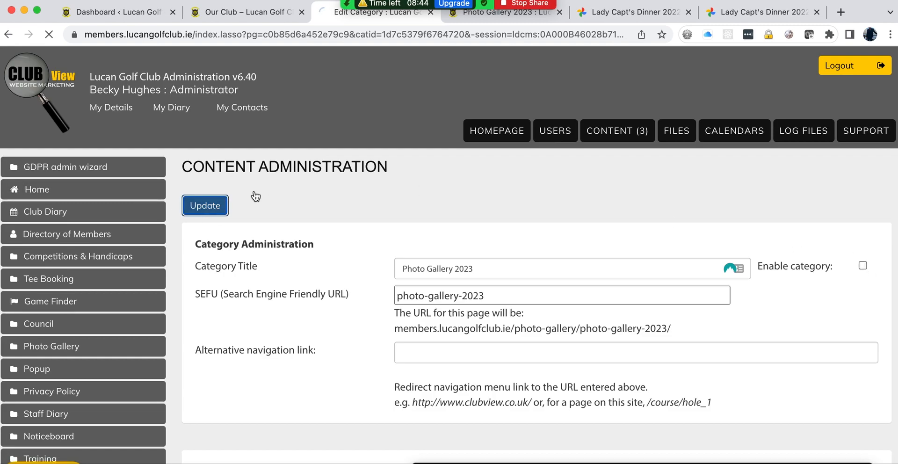
pyautogui.click(608, 135)
pyautogui.scroll(-3, 357, 320)
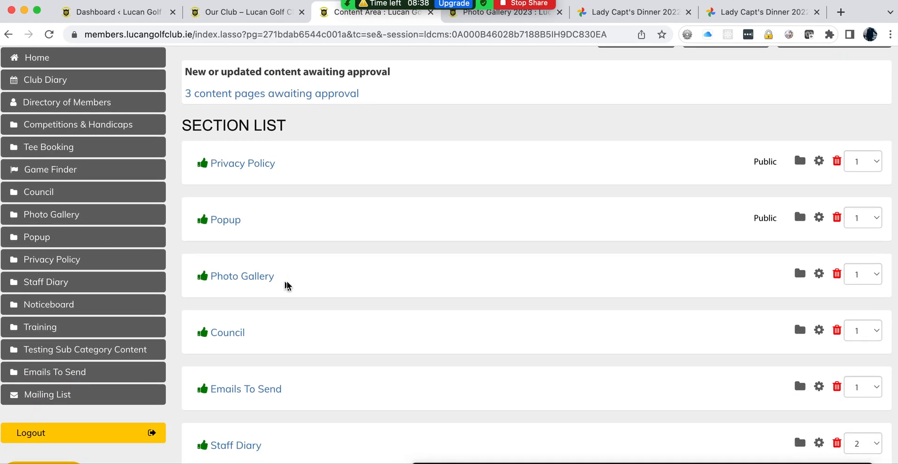
pyautogui.click(249, 279)
pyautogui.scroll(-10, 524, 273)
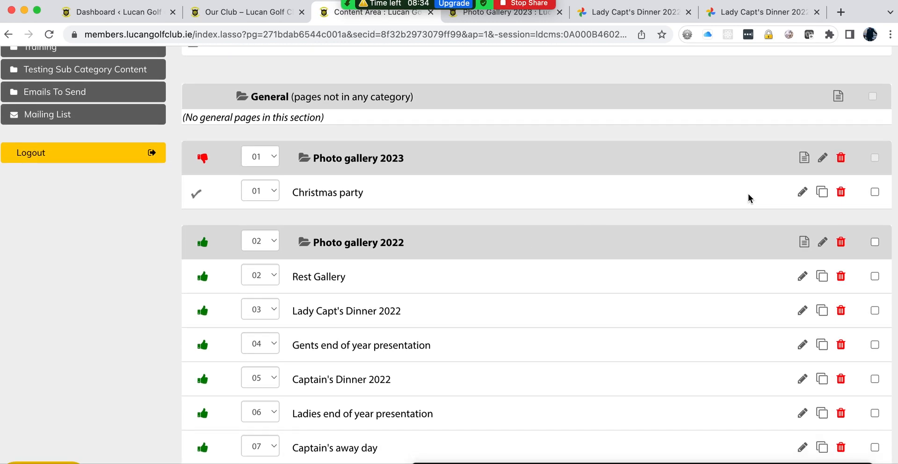
# Step: Open the Christmas party page's edit form and review its settings
pyautogui.click(803, 193)
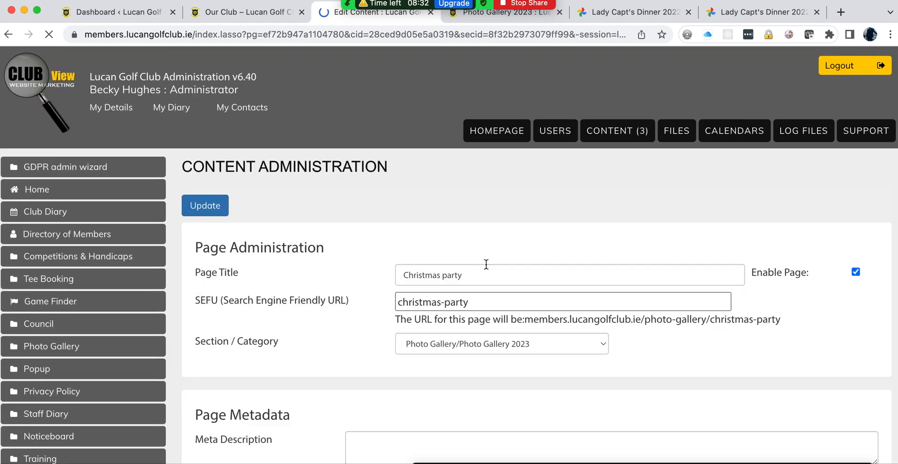
pyautogui.scroll(-10, 360, 297)
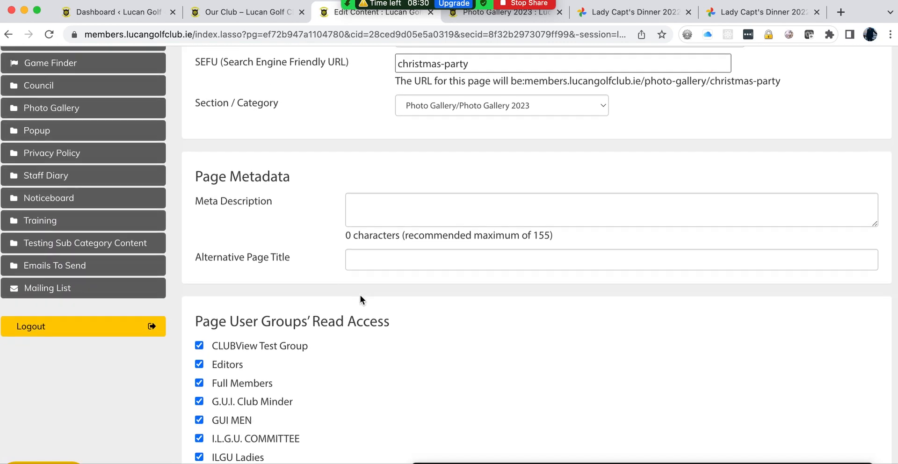
pyautogui.scroll(-15, 361, 299)
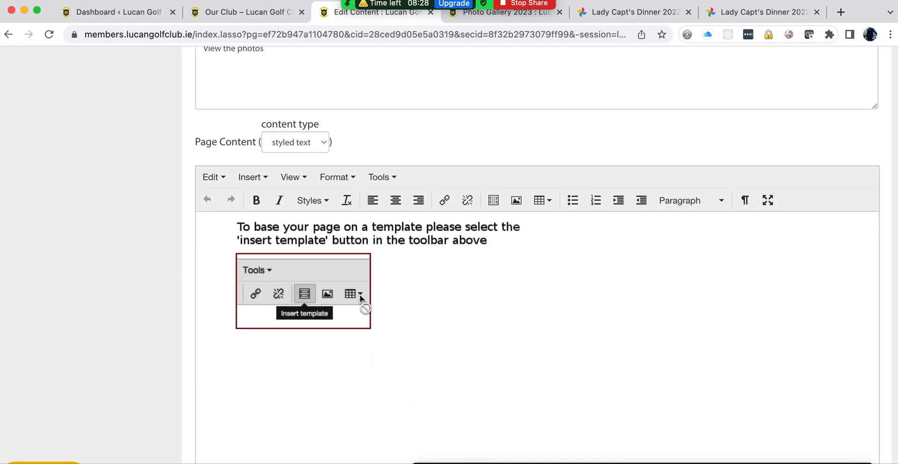
pyautogui.scroll(-4, 360, 295)
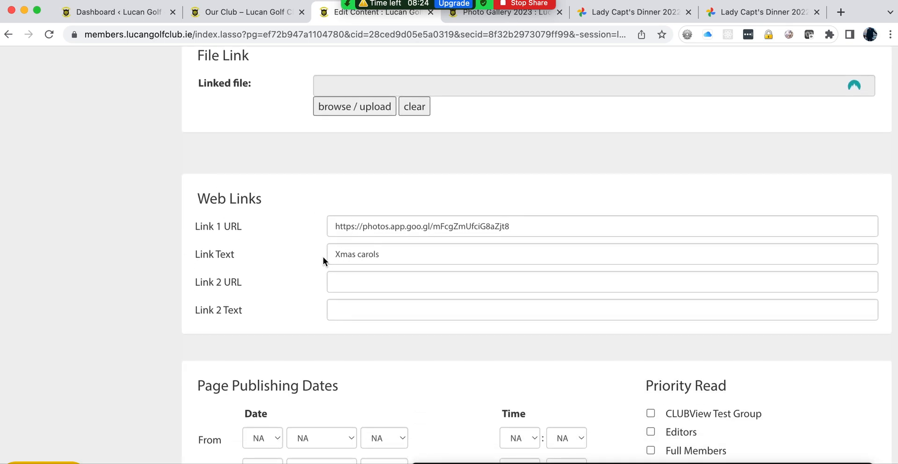
pyautogui.scroll(20, 189, 227)
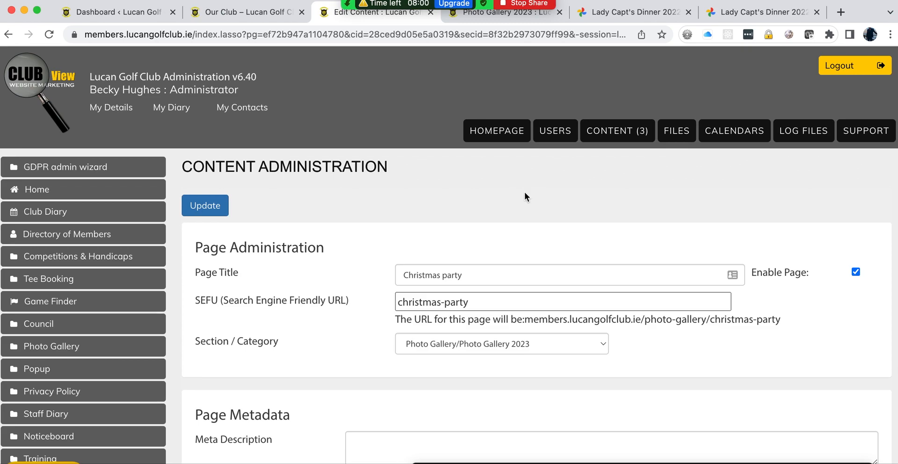
# Step: Go to the CONTENT section list and scroll through the site's sections
pyautogui.click(593, 140)
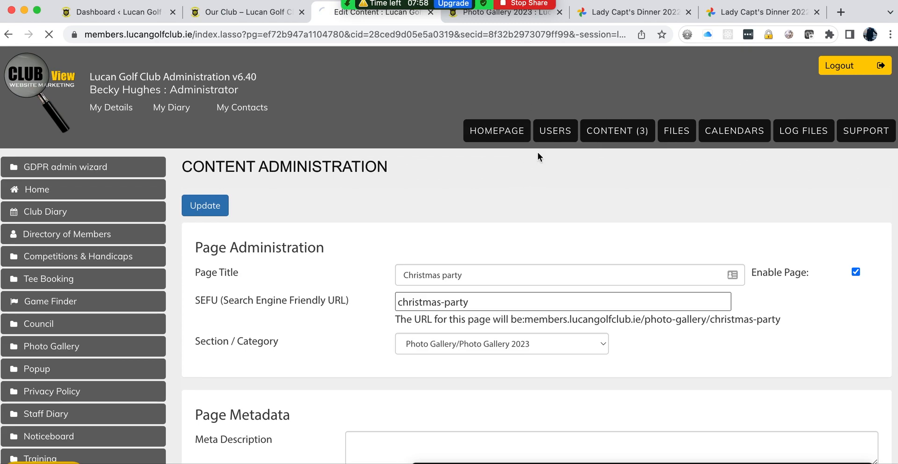
pyautogui.scroll(-5, 350, 208)
pyautogui.scroll(-3, 350, 211)
pyautogui.scroll(2, 350, 211)
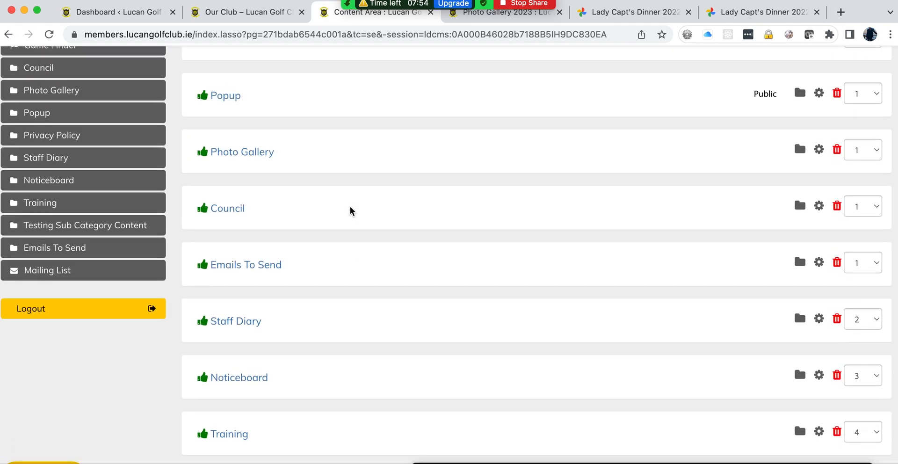
pyautogui.scroll(2, 391, 211)
pyautogui.scroll(-4, 391, 211)
# Step: Delete the Test result page from Noticeboard's Men's results category, confirming the deletion
pyautogui.click(243, 306)
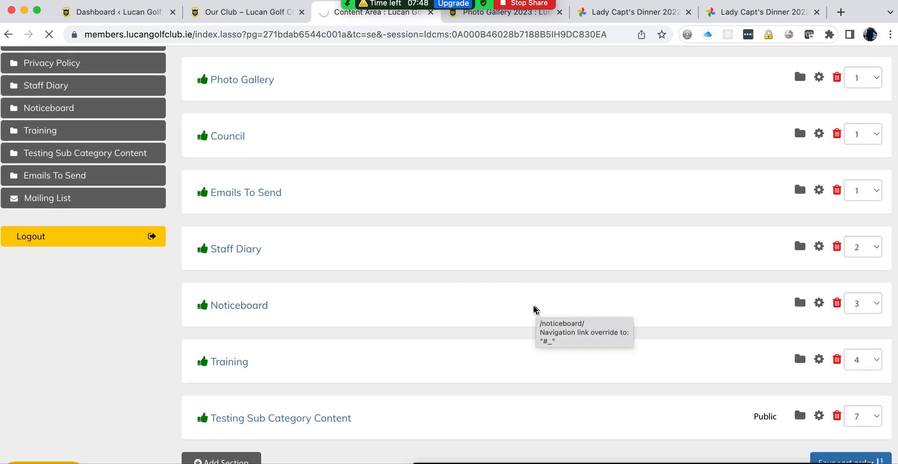
pyautogui.scroll(-7, 517, 327)
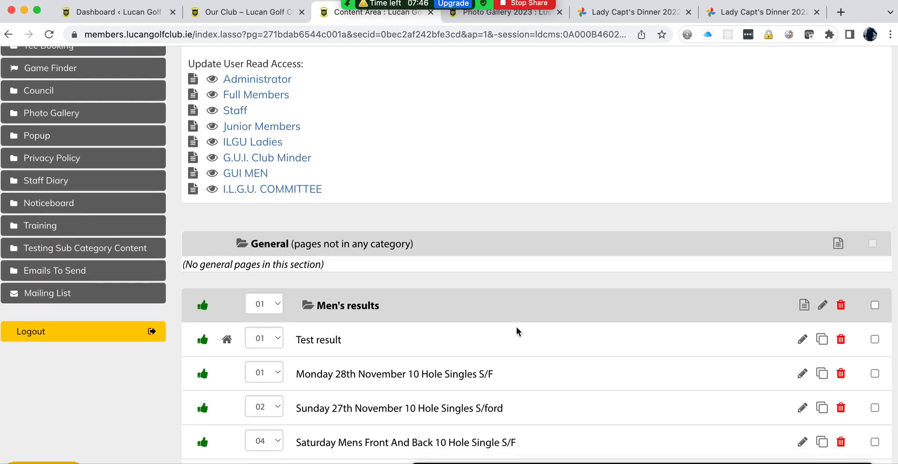
pyautogui.click(840, 235)
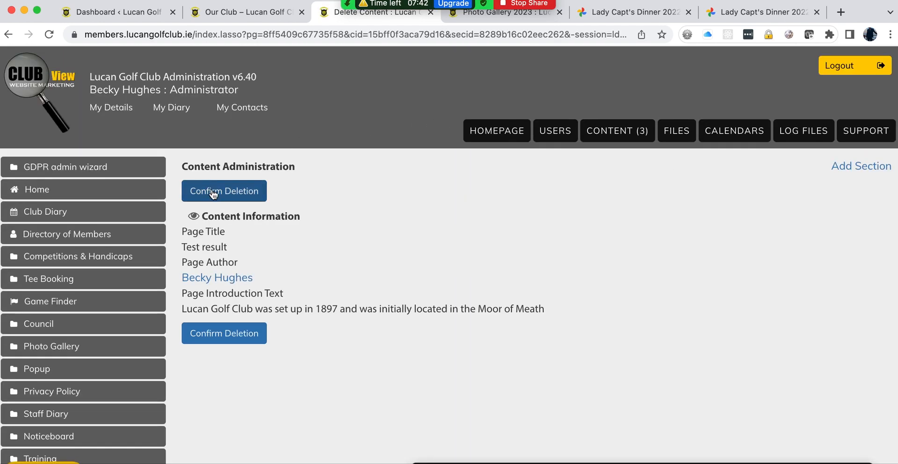
pyautogui.click(214, 193)
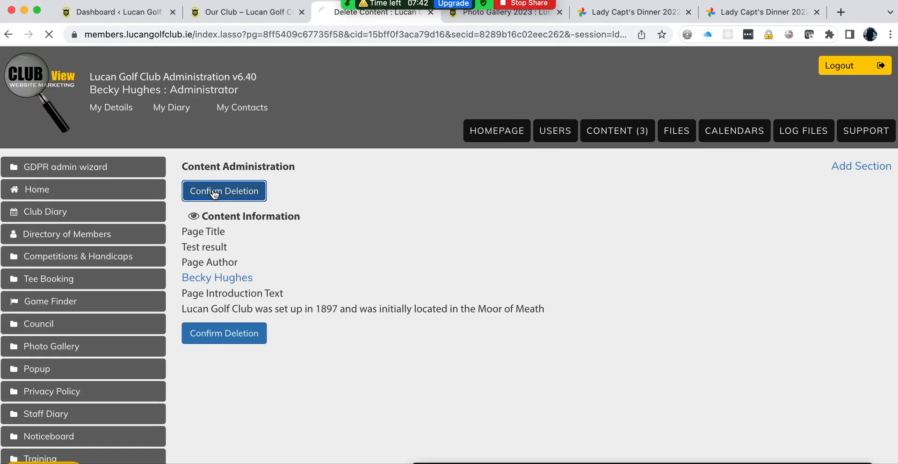
pyautogui.scroll(-1, 543, 262)
pyautogui.scroll(-7, 557, 287)
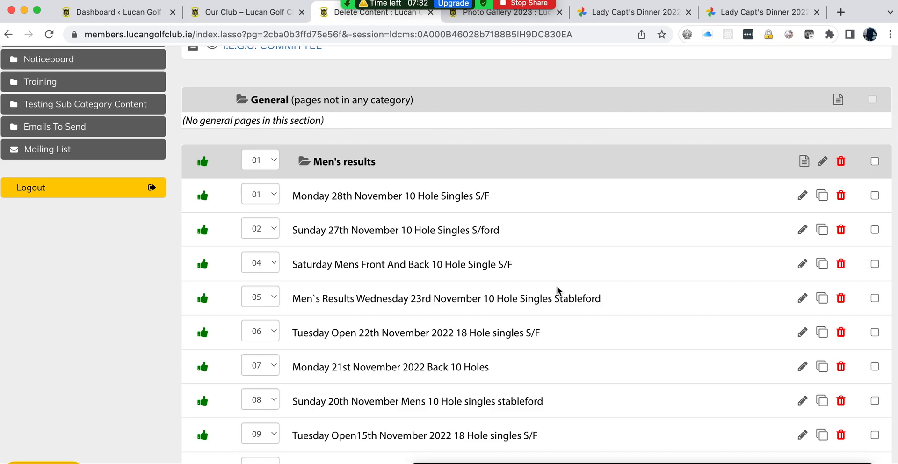
pyautogui.scroll(-1, 568, 290)
pyautogui.scroll(-6, 569, 290)
pyautogui.scroll(13, 568, 289)
pyautogui.scroll(-3, 568, 289)
pyautogui.scroll(3, 569, 288)
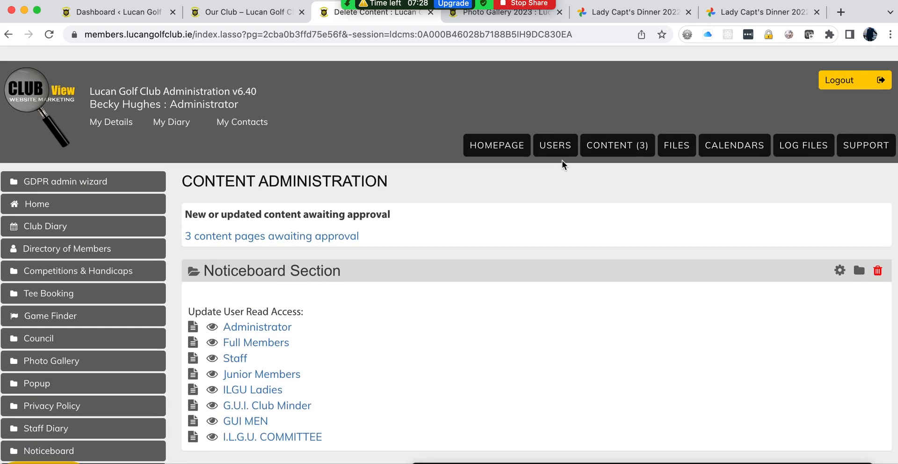
# Step: Go to Users and open the Editors group to list its 9 members
pyautogui.click(557, 133)
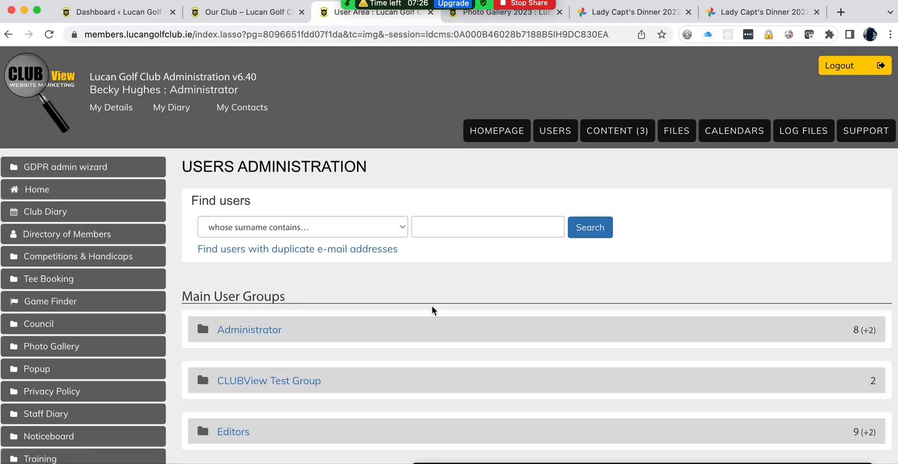
pyautogui.scroll(-3, 430, 289)
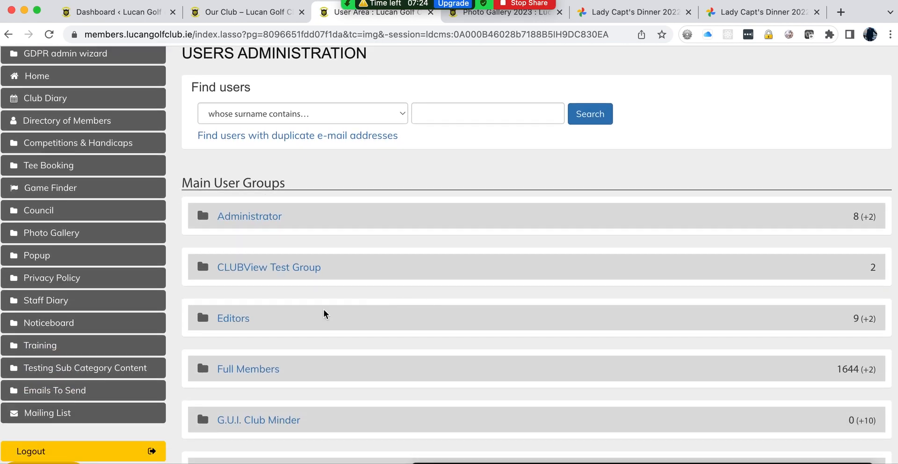
pyautogui.click(240, 319)
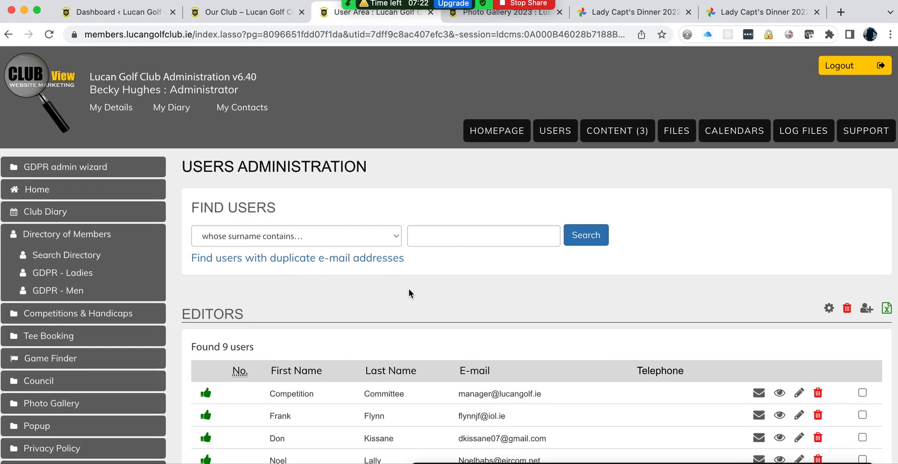
pyautogui.scroll(-4, 409, 292)
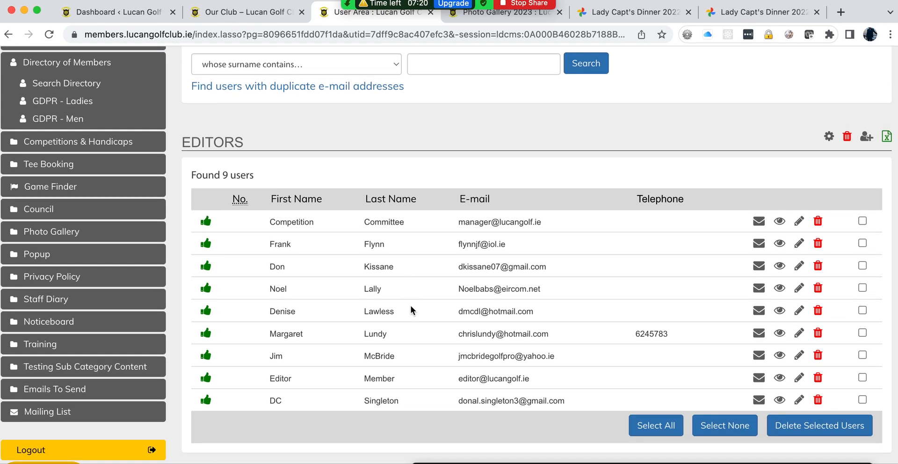
pyautogui.scroll(-1, 416, 294)
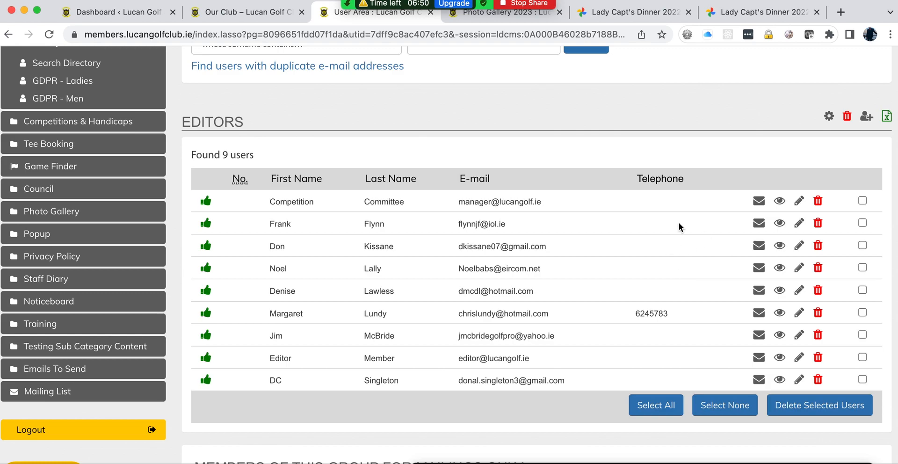
# Step: Delete the second user in the Editors list, leaving 8 editors
pyautogui.click(815, 226)
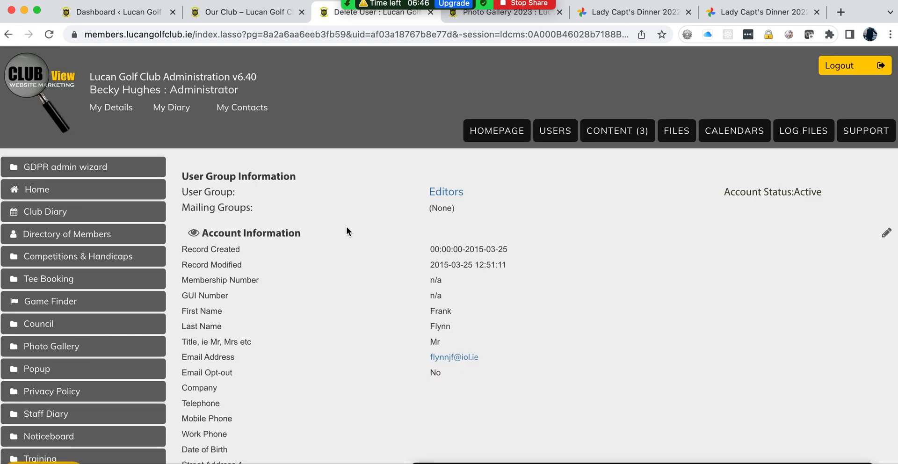
pyautogui.scroll(-3, 346, 226)
pyautogui.scroll(-2, 346, 226)
pyautogui.click(225, 440)
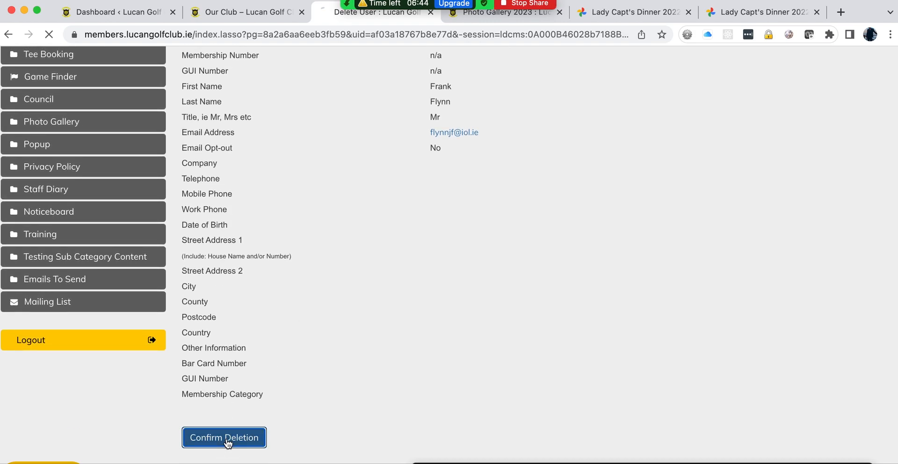
pyautogui.scroll(-3, 639, 245)
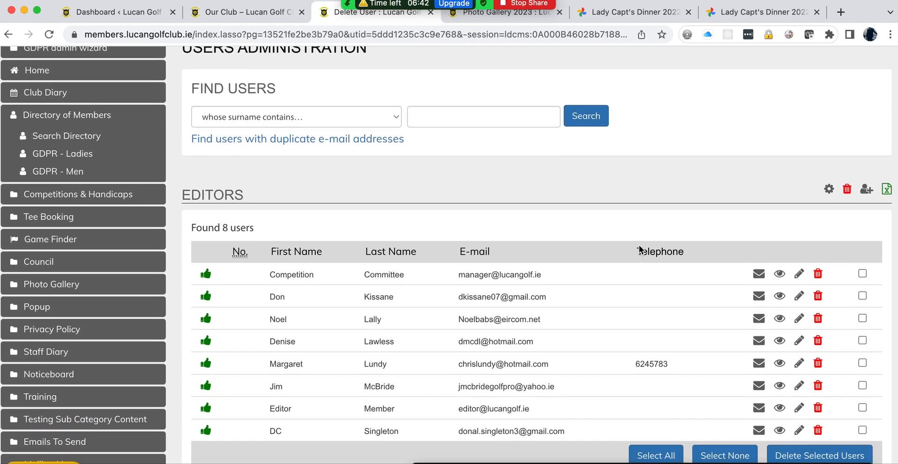
pyautogui.scroll(-2, 638, 246)
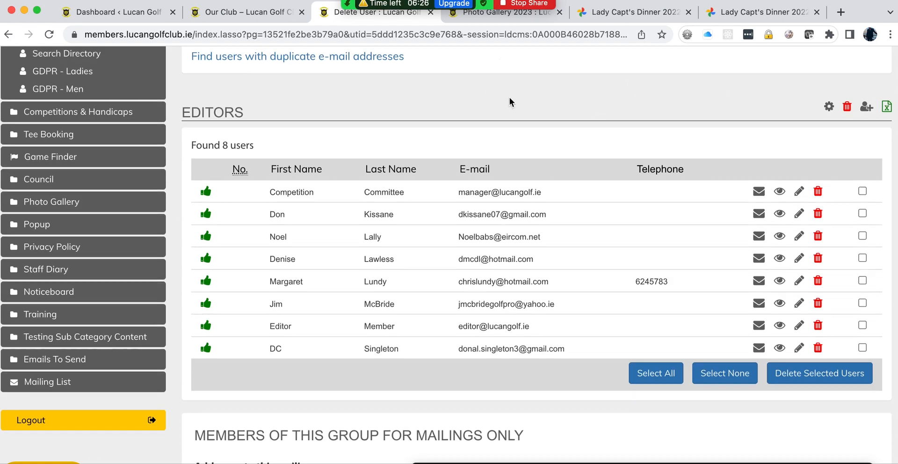
pyautogui.scroll(3, 509, 97)
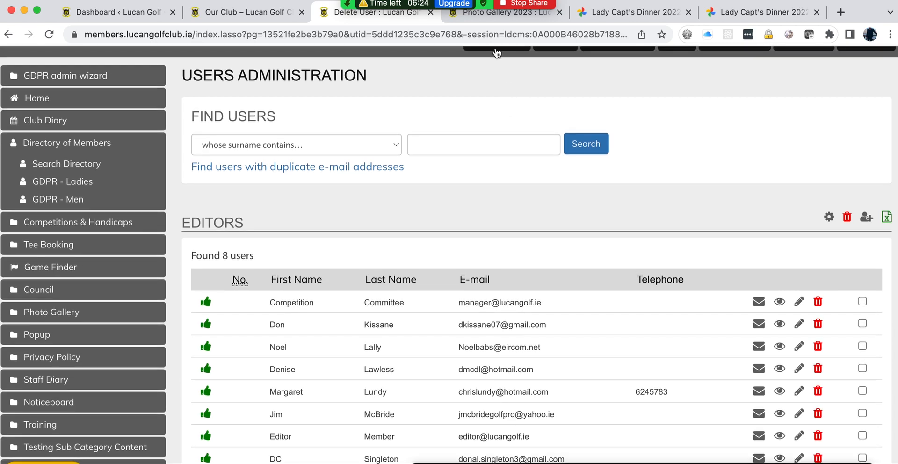
# Step: On the members site's Photo Gallery 2023 tab, open Noticeboard > Club AGM
pyautogui.click(485, 16)
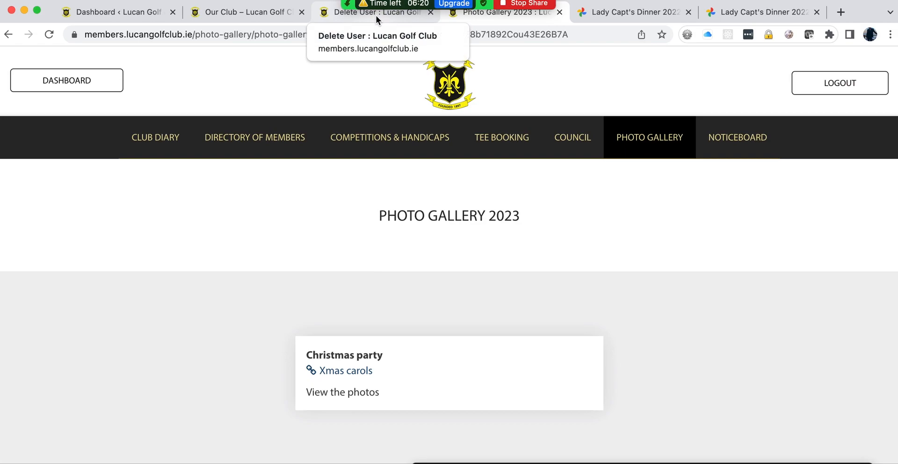
pyautogui.moveTo(546, 137)
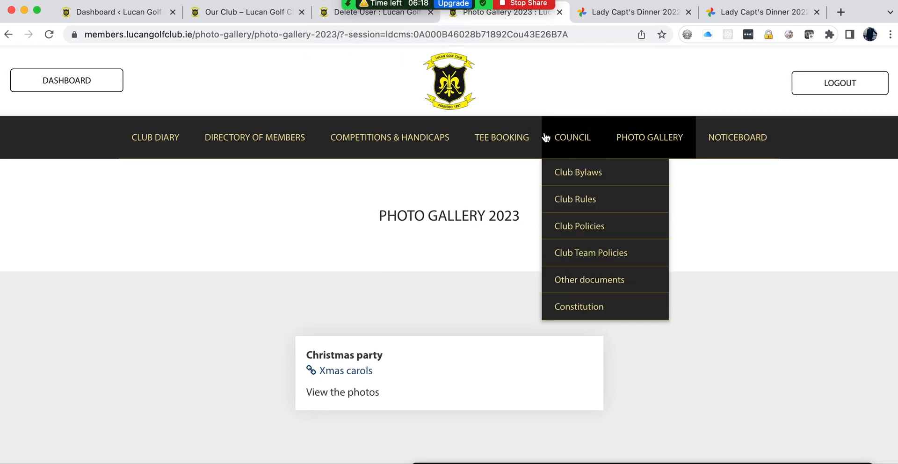
pyautogui.moveTo(689, 157)
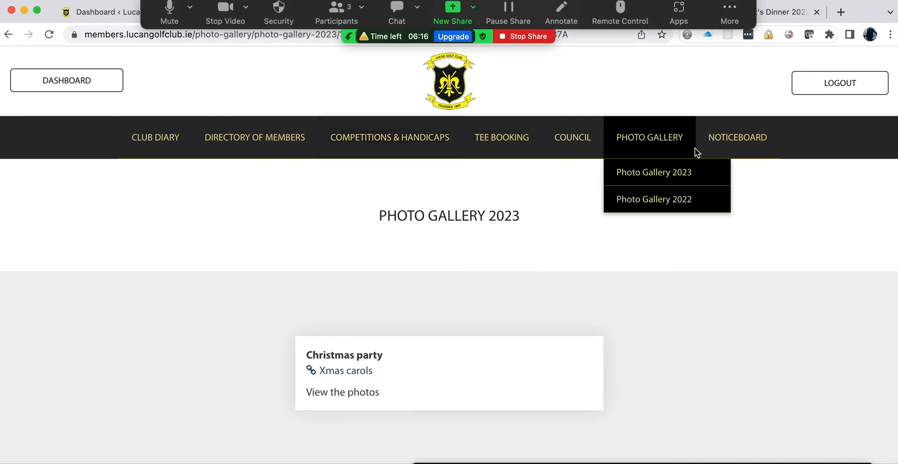
pyautogui.moveTo(744, 148)
pyautogui.click(725, 281)
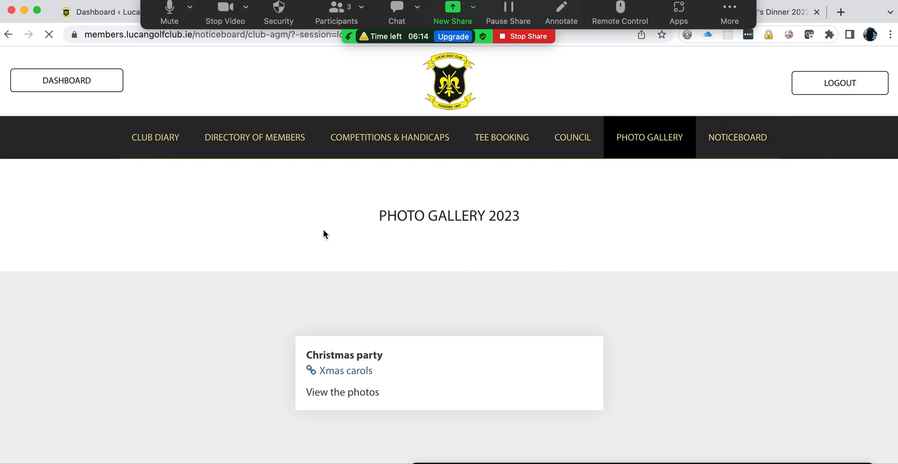
pyautogui.scroll(-3, 229, 245)
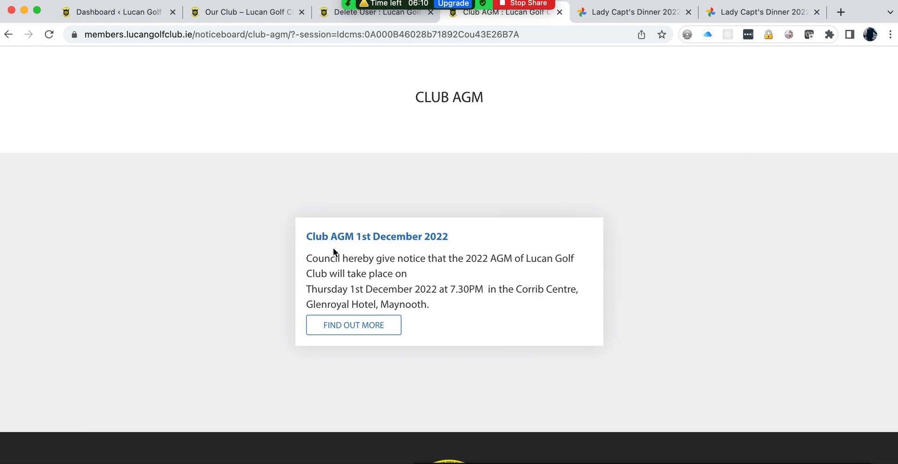
pyautogui.click(356, 325)
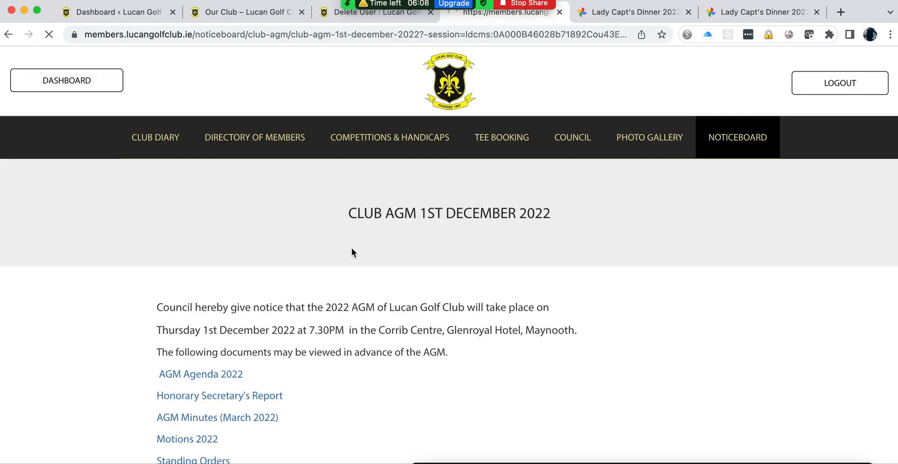
pyautogui.scroll(-3, 351, 248)
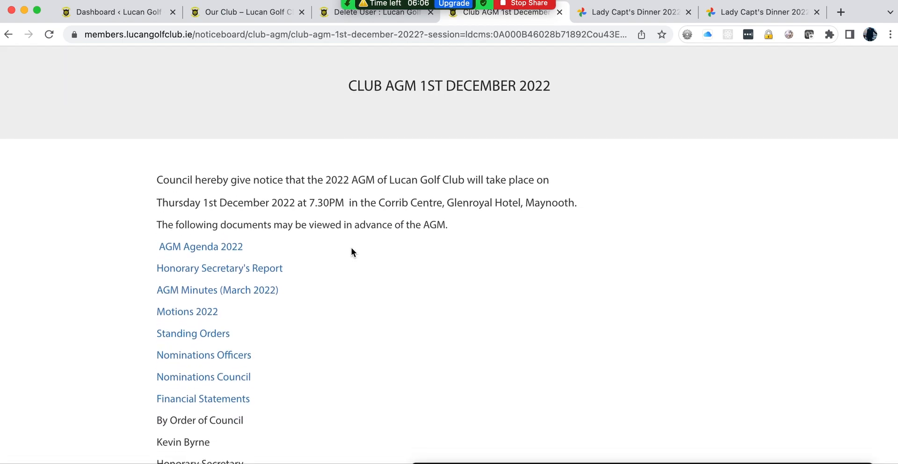
pyautogui.scroll(-2, 352, 248)
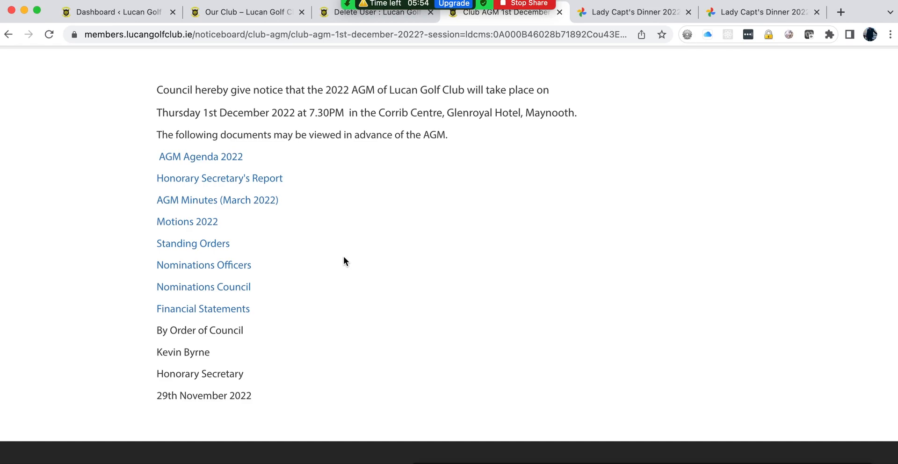
pyautogui.scroll(2, 344, 260)
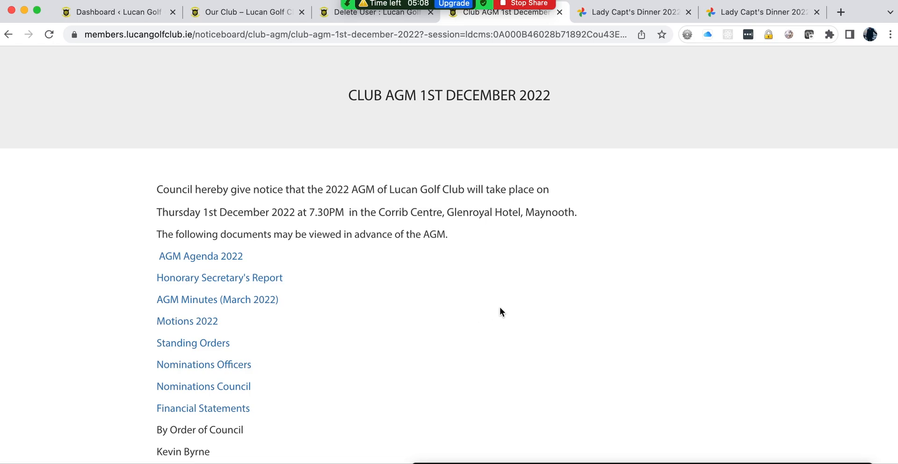
pyautogui.scroll(-1, 499, 307)
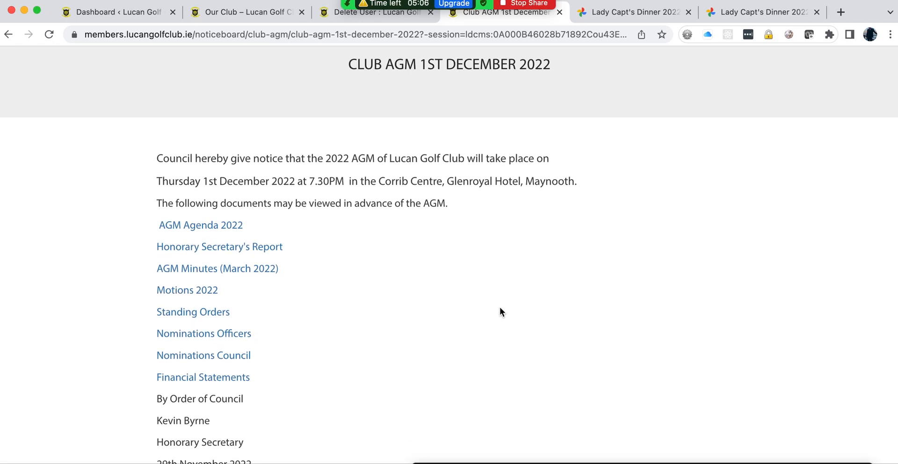
pyautogui.scroll(1, 500, 311)
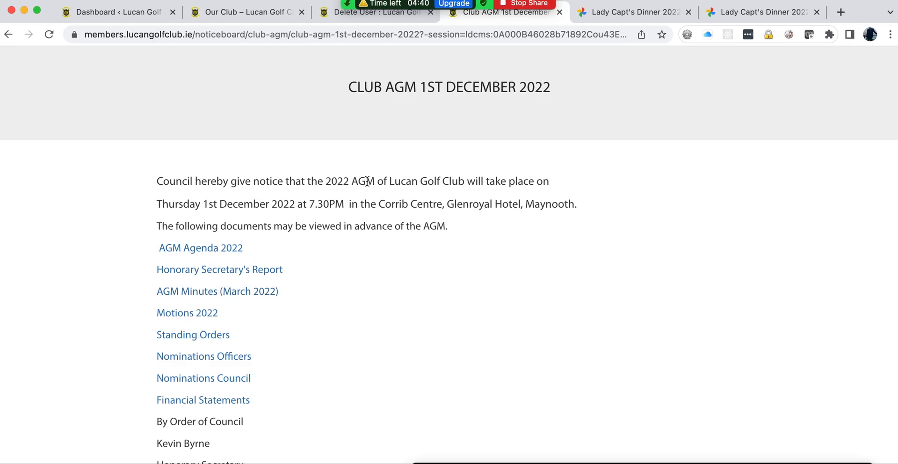
pyautogui.scroll(3, 467, 155)
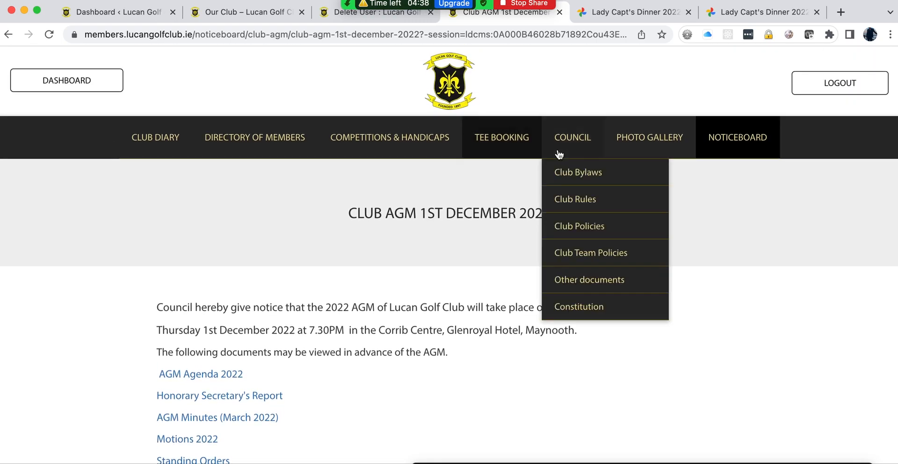
# Step: Open Photo Gallery > Photo Gallery 2022 and look through the page
pyautogui.moveTo(639, 142)
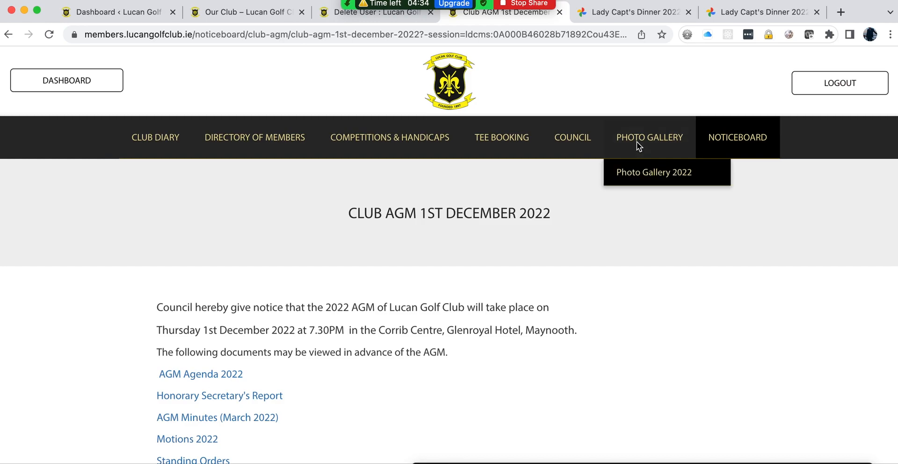
pyautogui.click(638, 176)
pyautogui.scroll(-2, 320, 268)
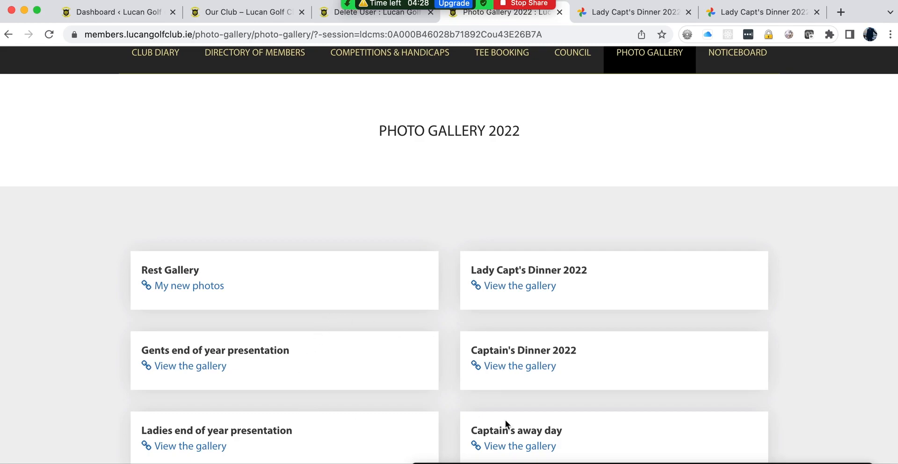
pyautogui.scroll(-3, 505, 419)
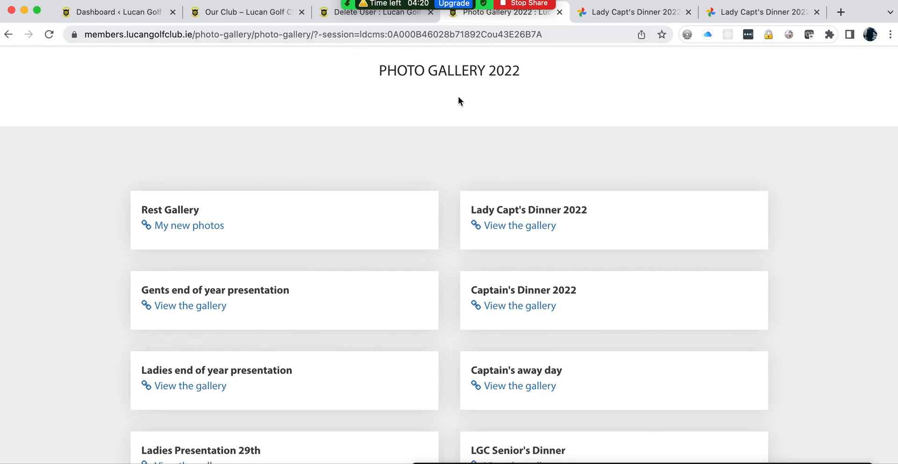
pyautogui.scroll(3, 378, 70)
# Step: Open Noticeboard > Club AGM from the site menu
pyautogui.moveTo(614, 153)
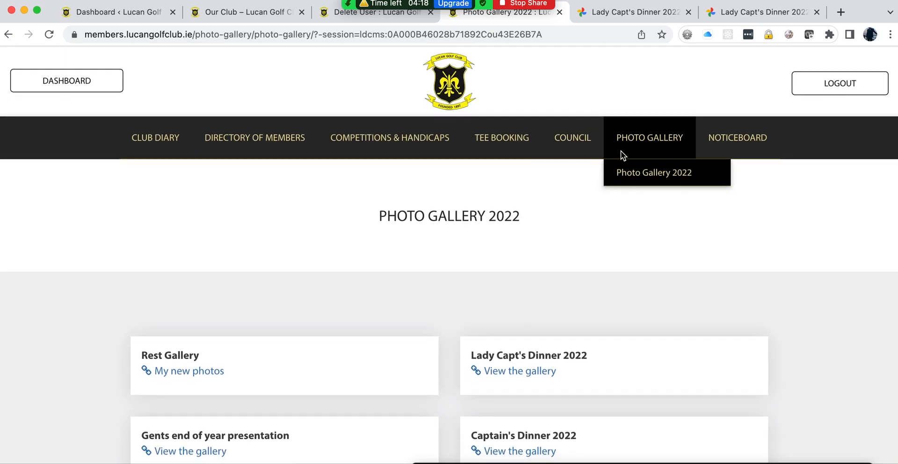
pyautogui.moveTo(743, 144)
pyautogui.click(733, 283)
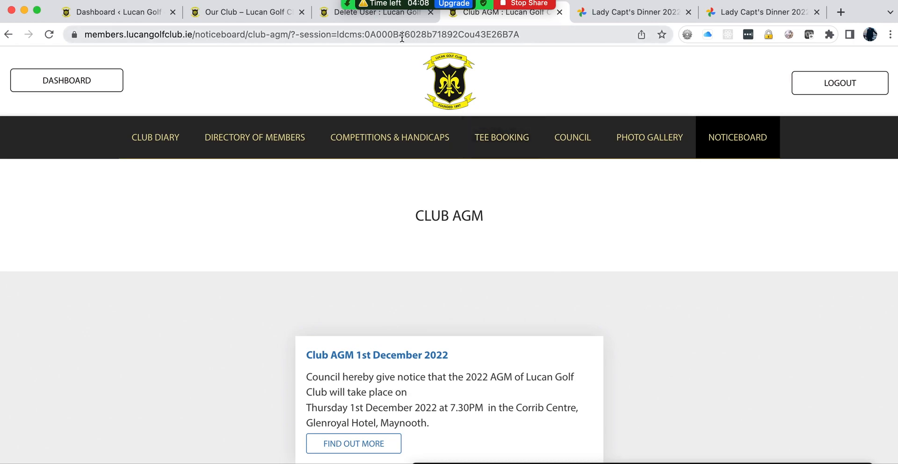
# Step: In the admin tab, open Content > Noticeboard and review its Club agm category and page
pyautogui.click(370, 14)
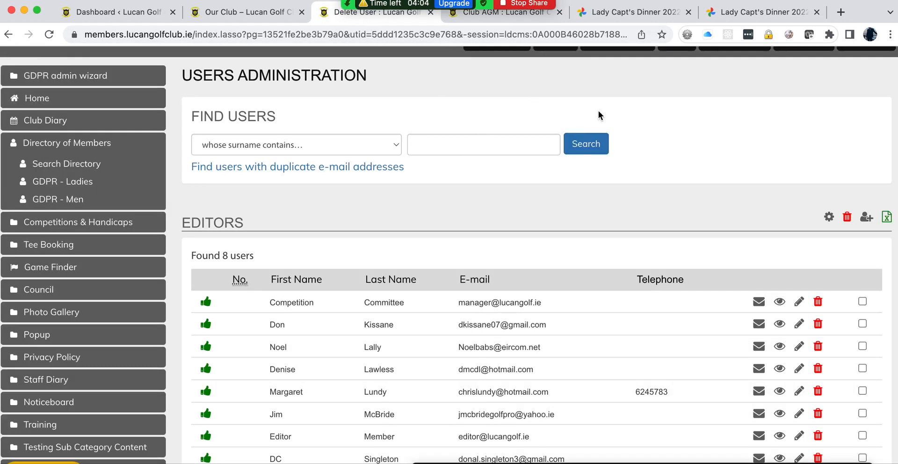
pyautogui.scroll(3, 625, 83)
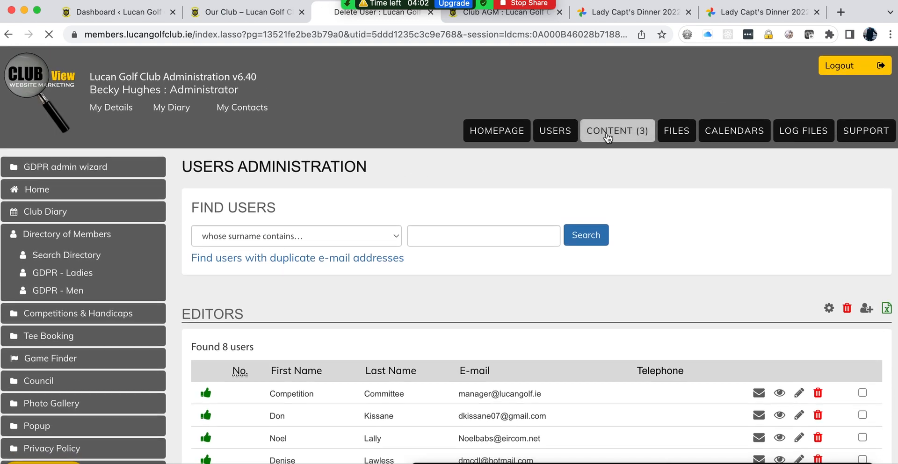
pyautogui.click(607, 133)
pyautogui.scroll(-5, 185, 254)
pyautogui.scroll(-4, 184, 261)
pyautogui.click(236, 291)
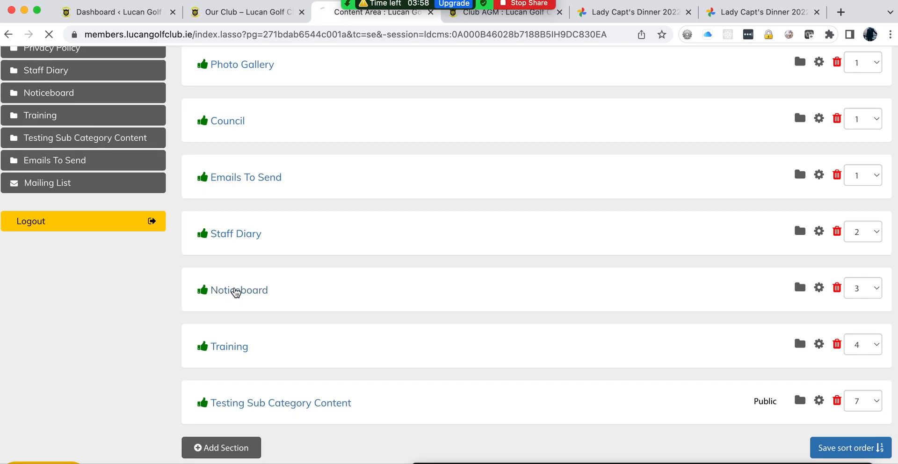
pyautogui.scroll(-12, 571, 313)
pyautogui.scroll(-10, 572, 318)
pyautogui.scroll(-10, 573, 318)
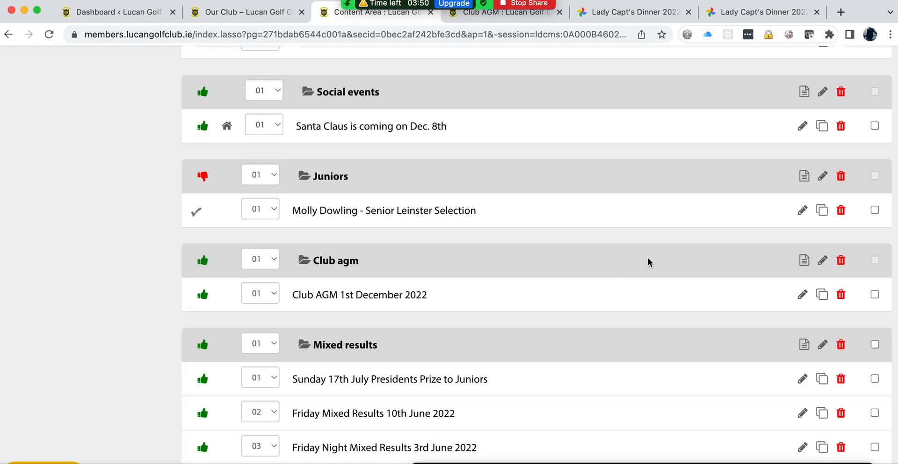
pyautogui.scroll(1, 648, 262)
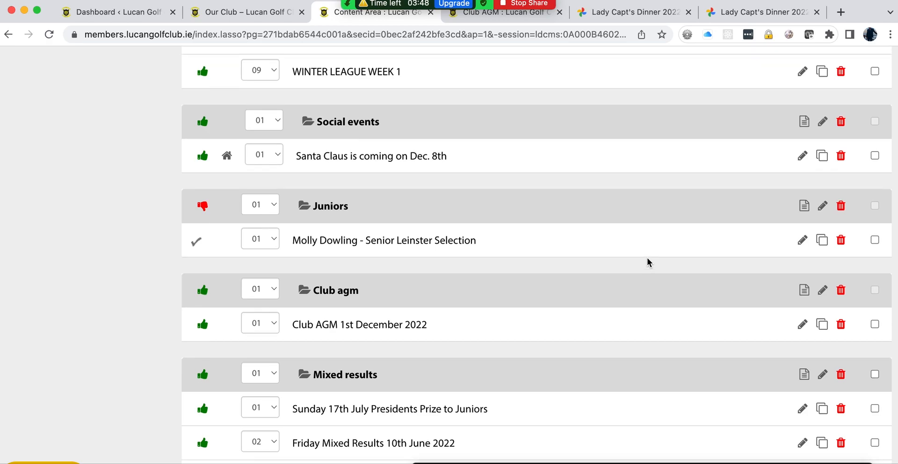
pyautogui.scroll(20, 648, 262)
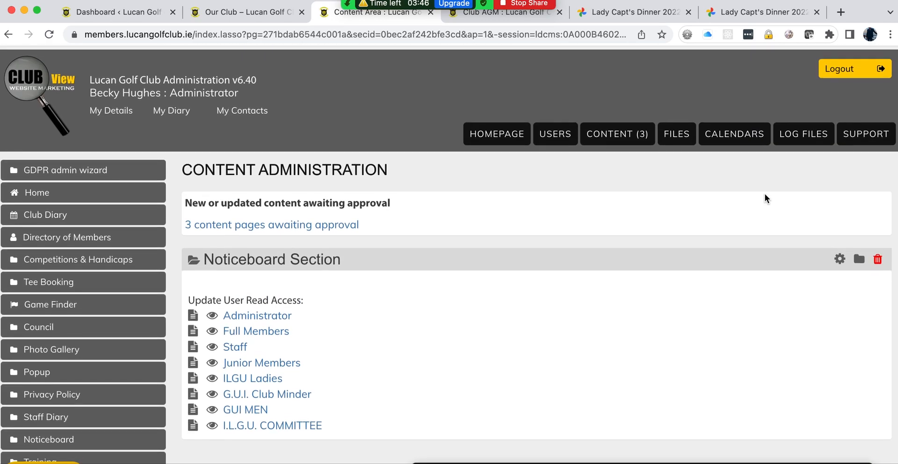
pyautogui.click(859, 259)
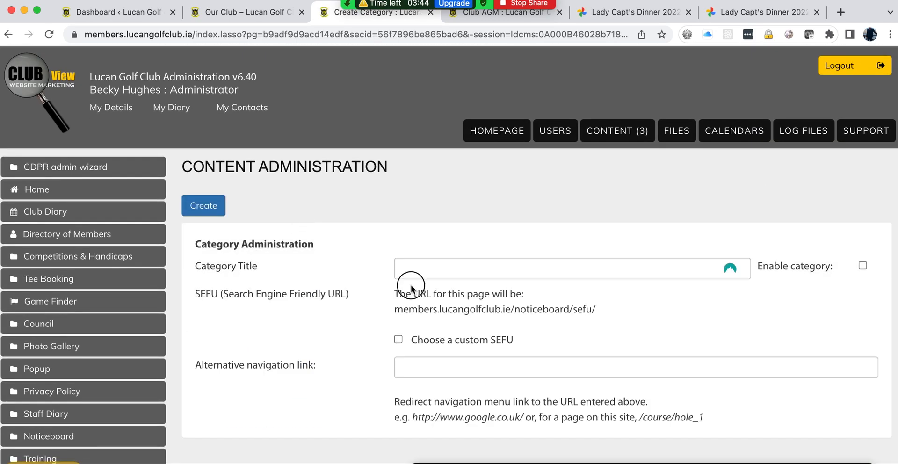
pyautogui.click(426, 266)
pyautogui.write('Cl')
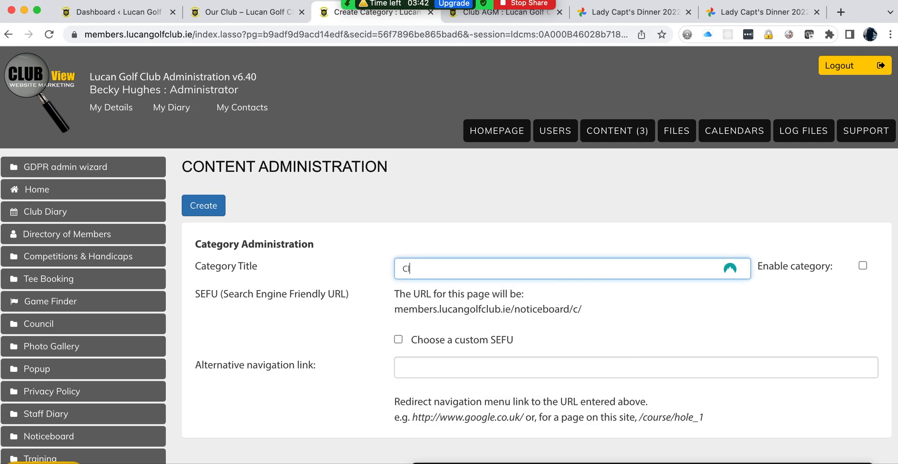
pyautogui.write('ub AG')
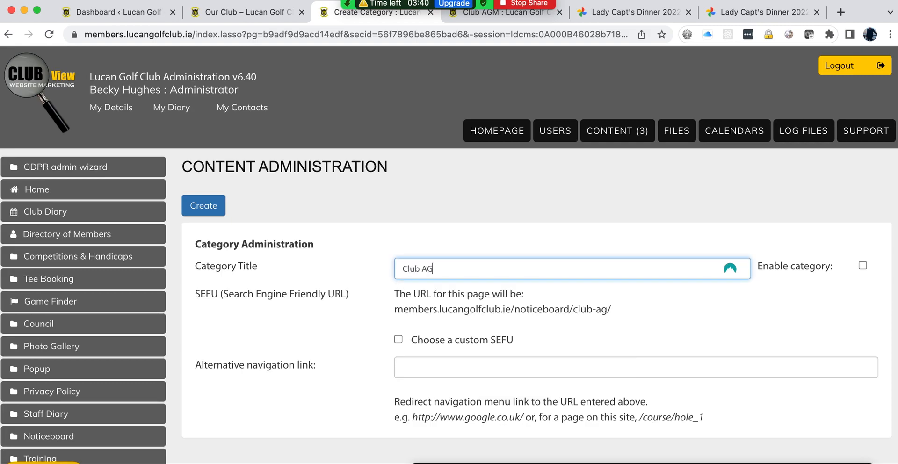
pyautogui.write('M 2023')
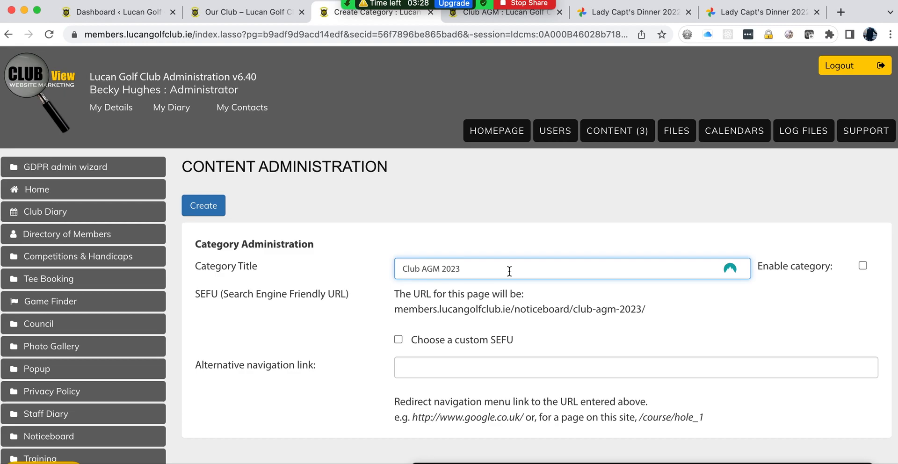
pyautogui.press('BackSpace')
pyautogui.write('2')
pyautogui.click(863, 266)
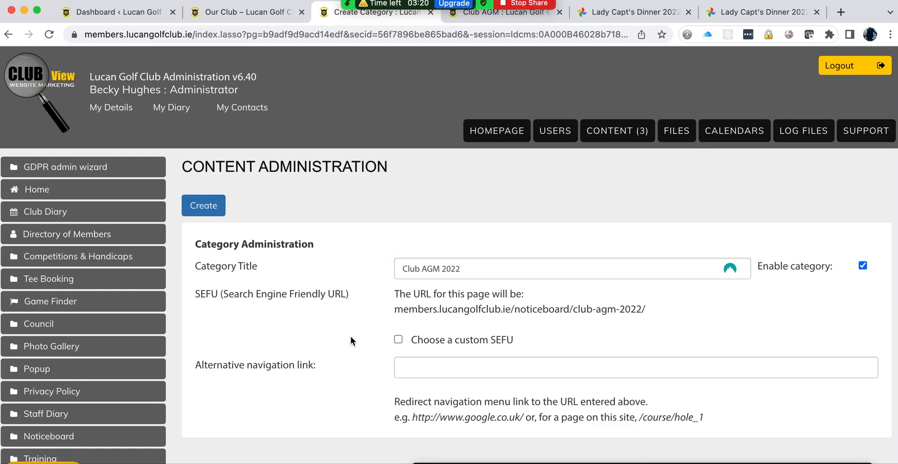
pyautogui.scroll(-9, 350, 335)
pyautogui.scroll(-5, 350, 336)
pyautogui.scroll(15, 351, 341)
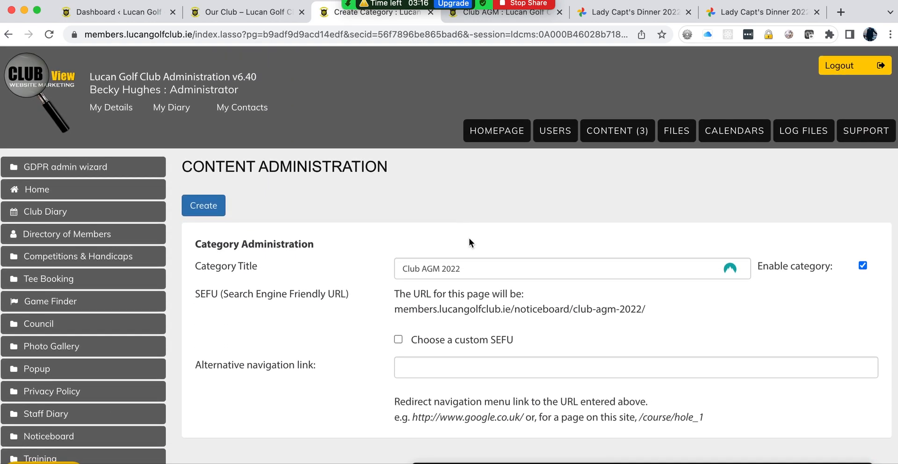
pyautogui.click(617, 131)
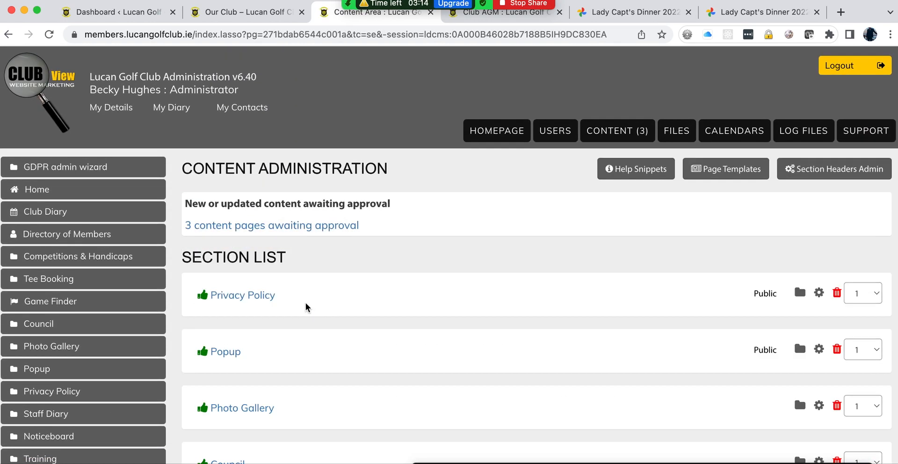
pyautogui.scroll(-7, 305, 306)
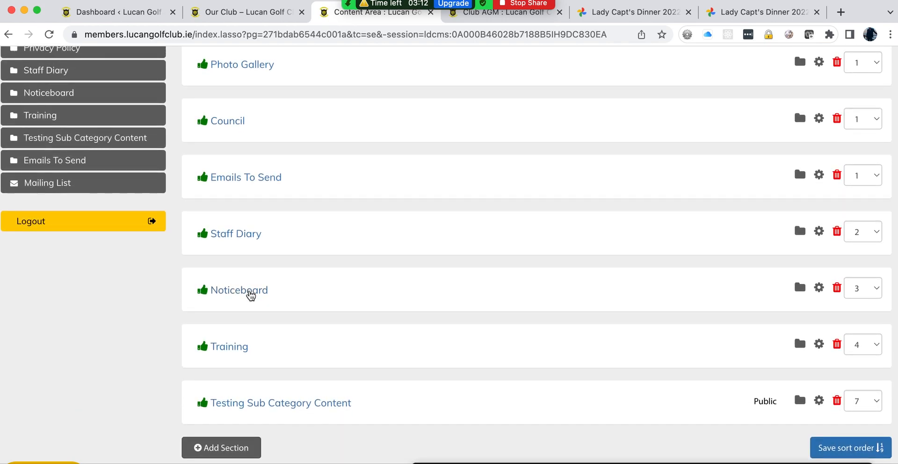
pyautogui.click(251, 293)
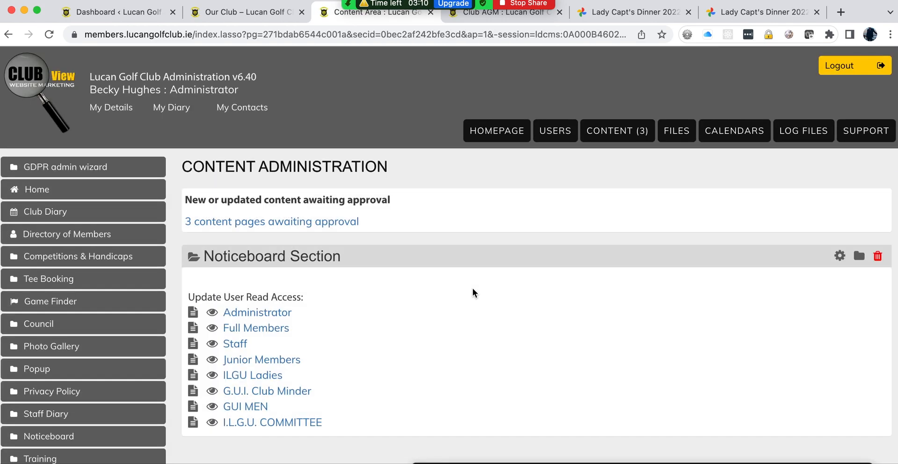
# Step: Back in the content admin window, review the Noticeboard list and start a new category there
pyautogui.hotkey('ctrl', 'Up')
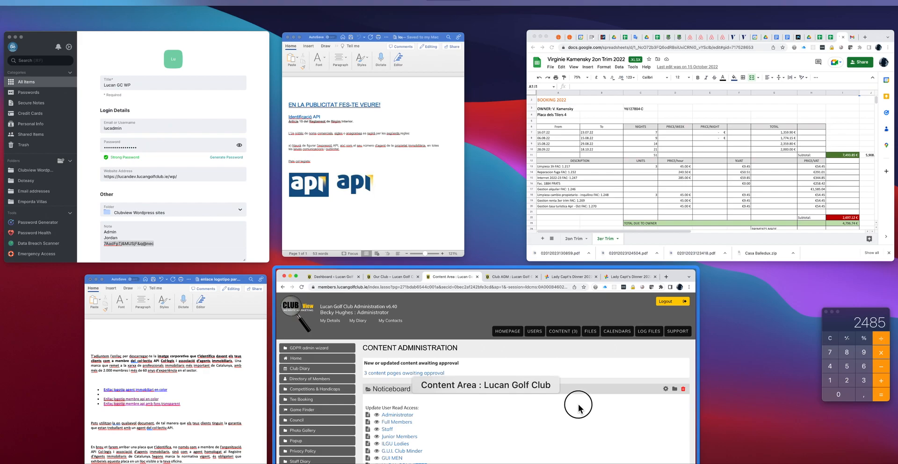
pyautogui.click(580, 408)
pyautogui.scroll(-20, 579, 408)
pyautogui.scroll(-6, 580, 408)
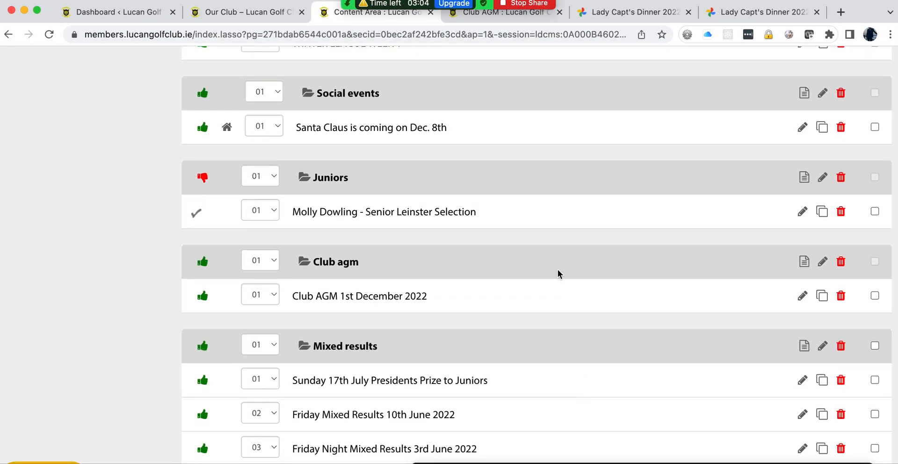
pyautogui.scroll(-4, 558, 273)
pyautogui.scroll(20, 559, 274)
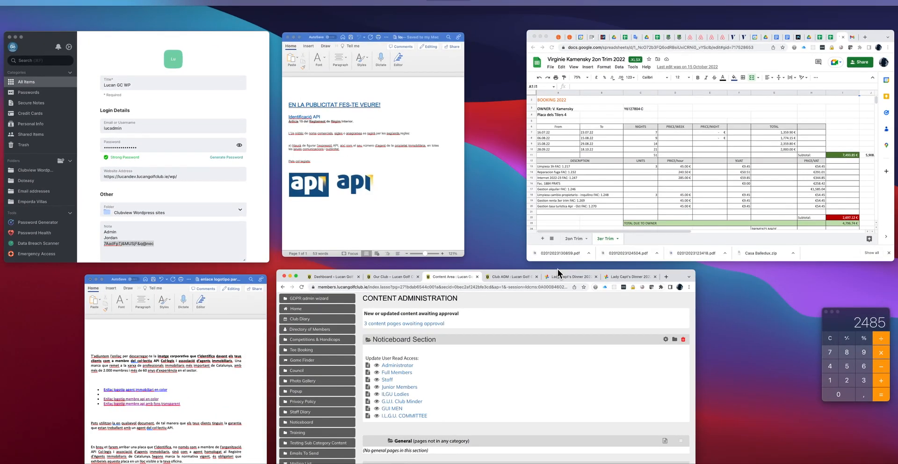
pyautogui.click(545, 403)
pyautogui.scroll(-4, 544, 403)
pyautogui.scroll(-20, 546, 405)
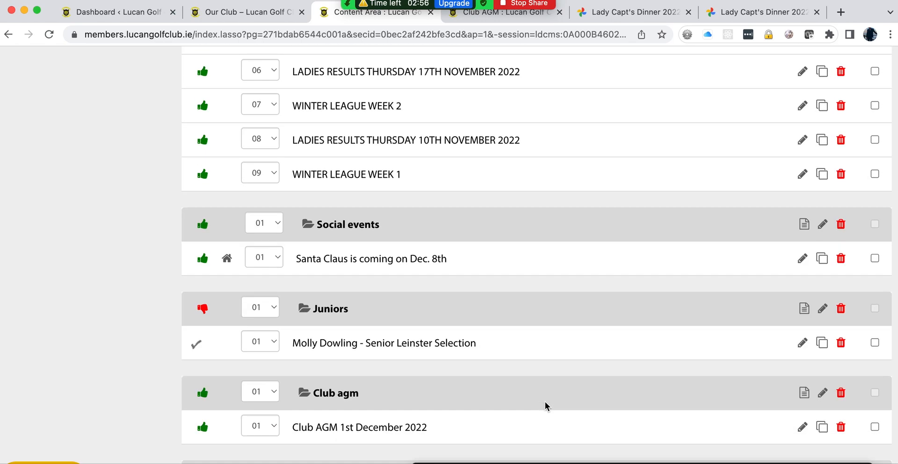
pyautogui.scroll(-10, 545, 405)
pyautogui.scroll(20, 545, 405)
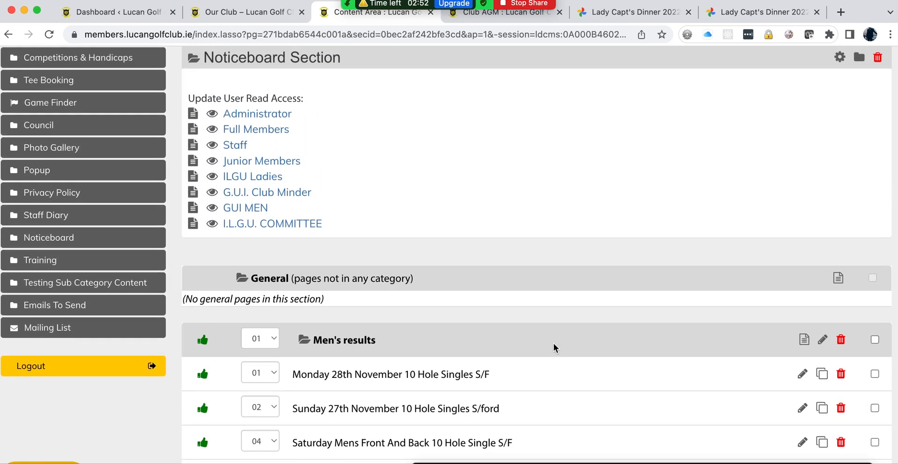
pyautogui.scroll(5, 553, 344)
pyautogui.click(858, 224)
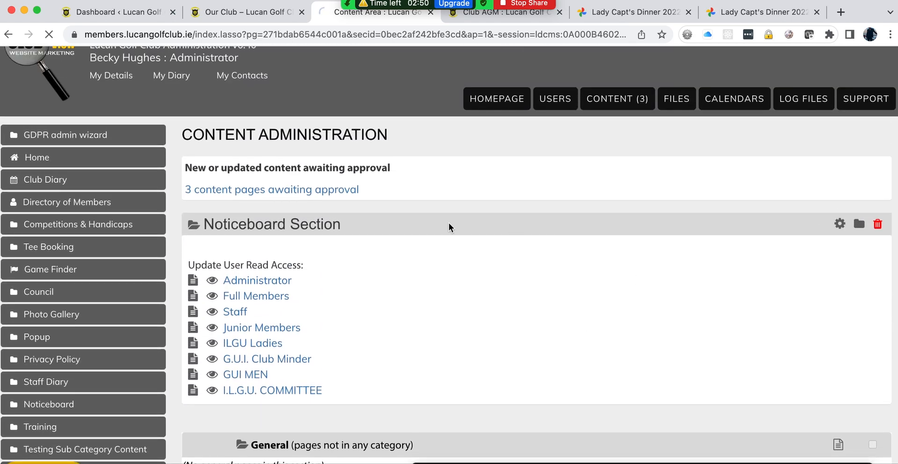
# Step: Enter 'AGM 2022' as the category title, enable it, and create the category
pyautogui.click(429, 271)
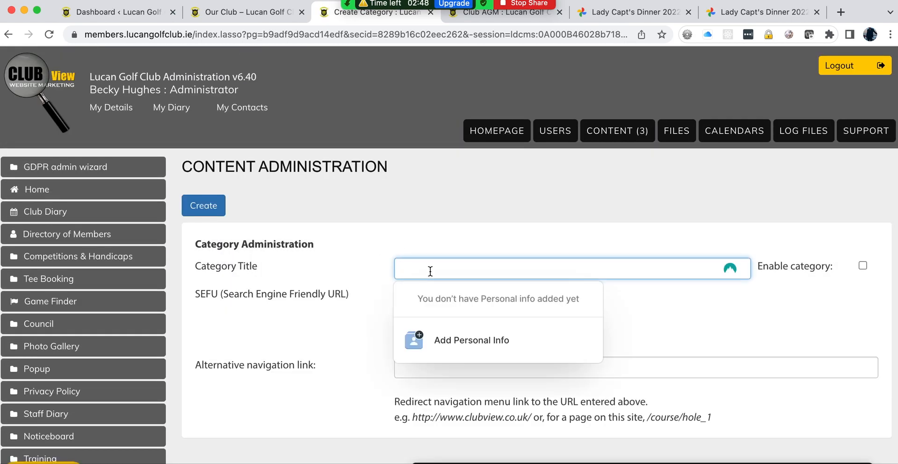
pyautogui.press('Escape')
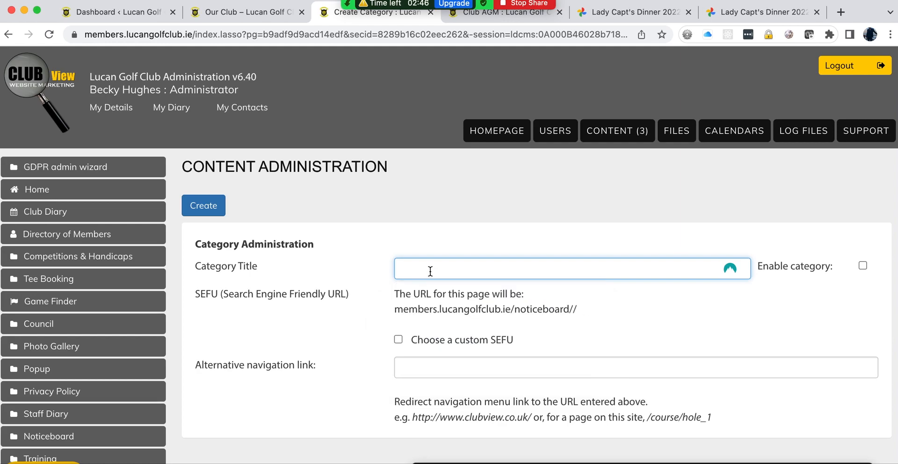
pyautogui.write('AGM 2022')
pyautogui.click(863, 266)
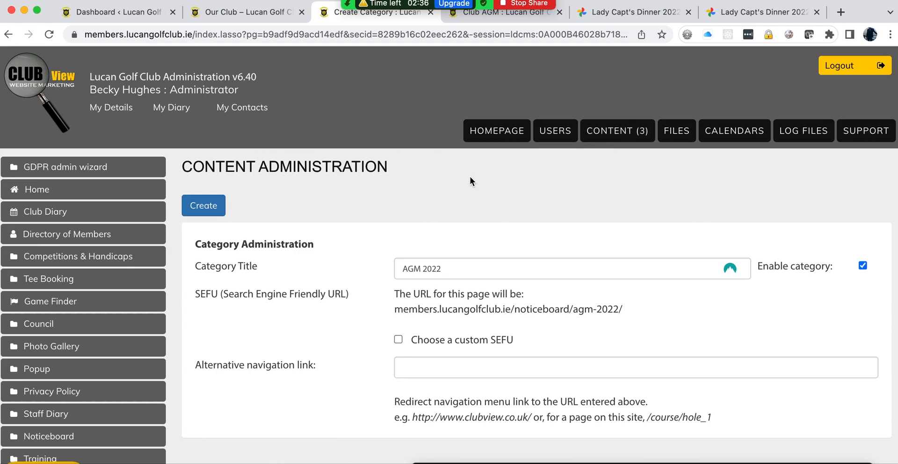
pyautogui.click(195, 211)
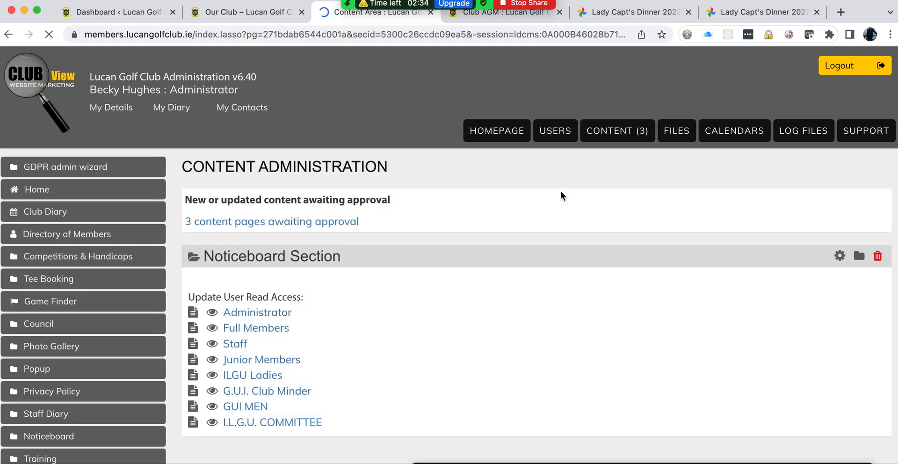
# Step: Go to Content > Noticeboard and open the edit form of the Agm 2022 category
pyautogui.click(603, 134)
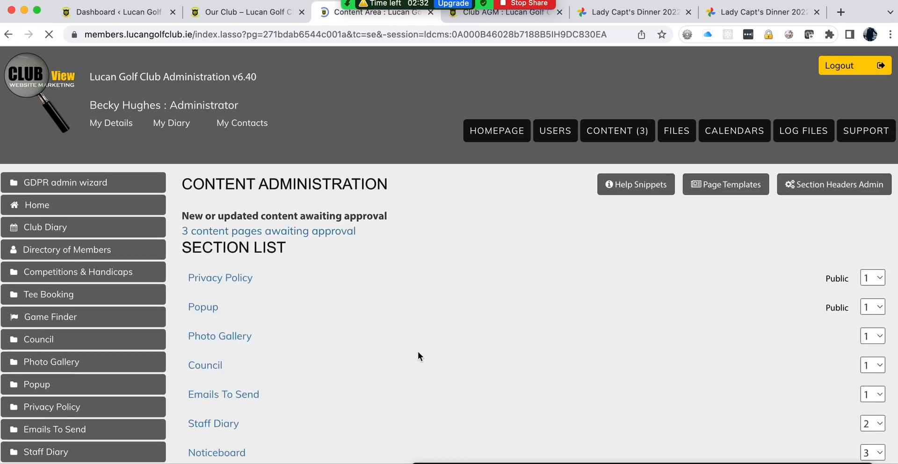
pyautogui.scroll(-3, 393, 375)
pyautogui.scroll(-3, 336, 347)
pyautogui.click(247, 327)
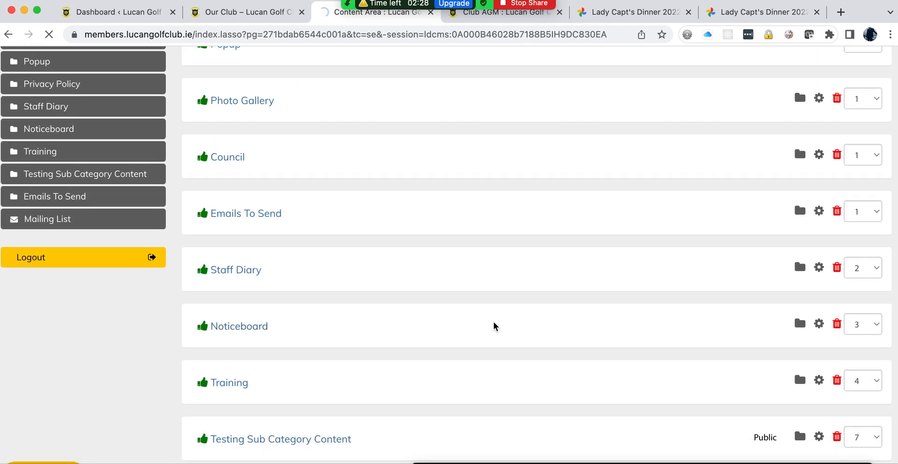
pyautogui.scroll(-5, 495, 326)
pyautogui.scroll(-2, 493, 325)
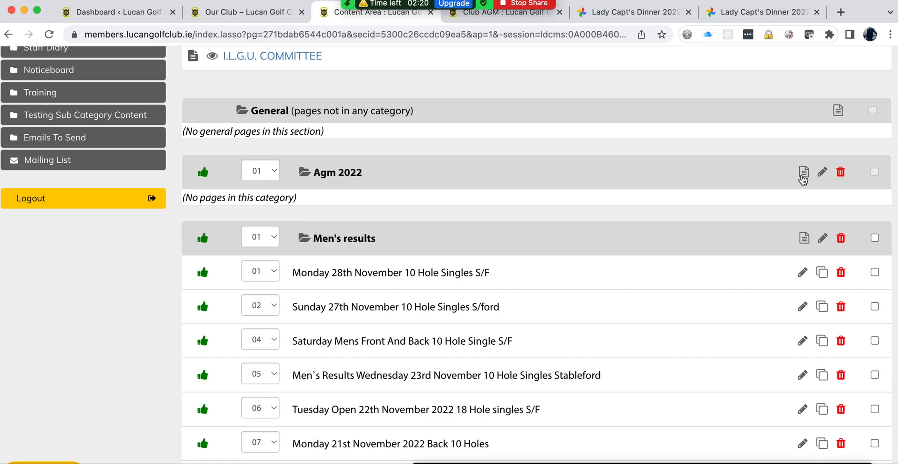
pyautogui.click(822, 173)
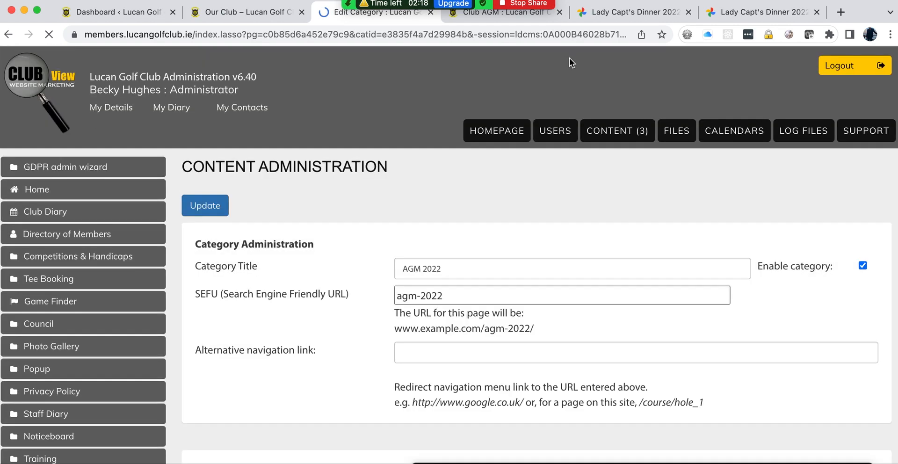
# Step: Copy the first three lines of the full Club AGM 1st December 2022 notice from the members site
pyautogui.click(476, 19)
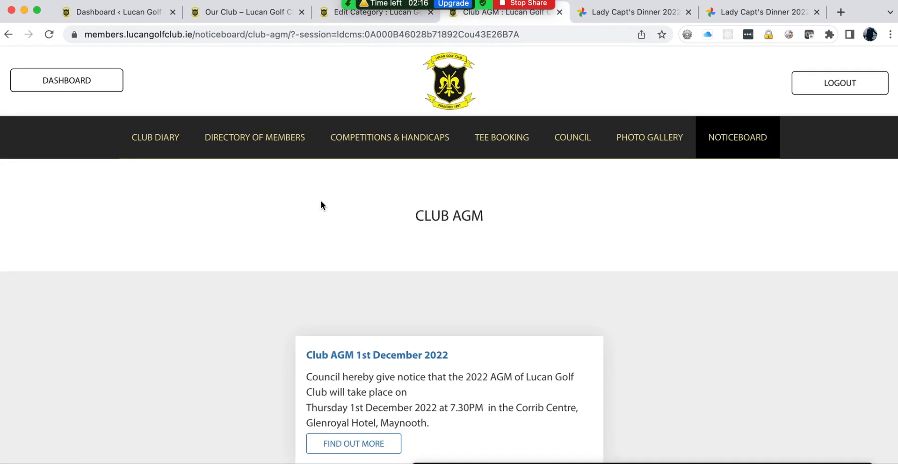
pyautogui.moveTo(713, 140)
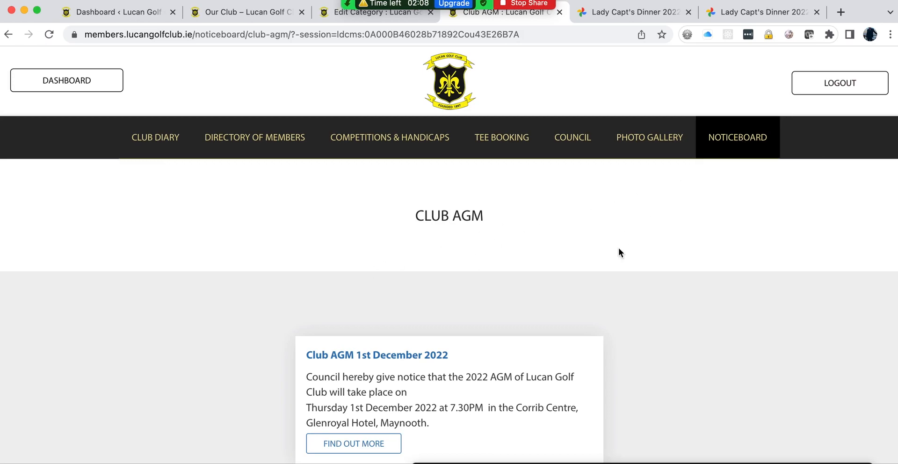
pyautogui.scroll(-2, 618, 253)
pyautogui.click(371, 358)
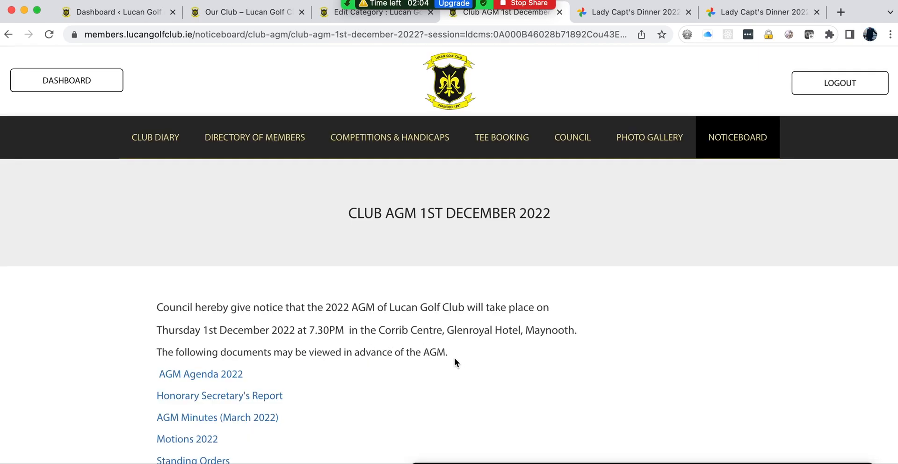
pyautogui.moveTo(454, 358); pyautogui.dragTo(152, 312)
pyautogui.press('super+c')
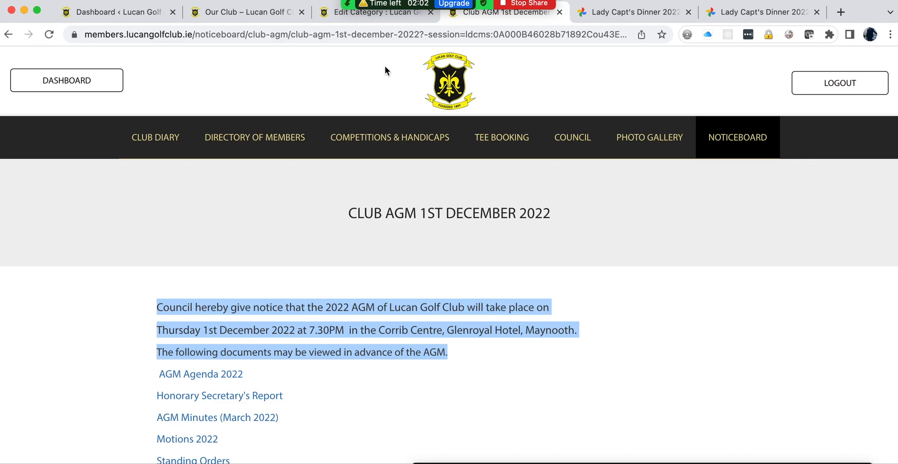
pyautogui.click(382, 14)
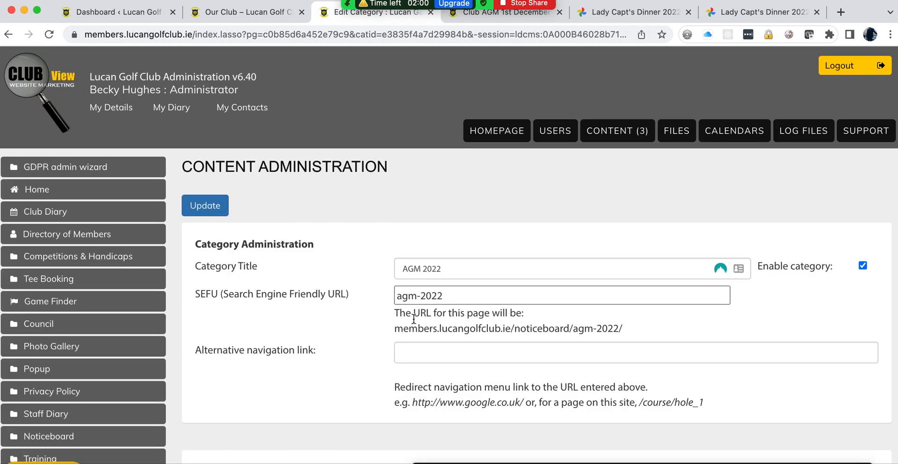
# Step: Paste the AGM notice into Category Page Content and update the AGM 2022 category
pyautogui.scroll(-15, 414, 319)
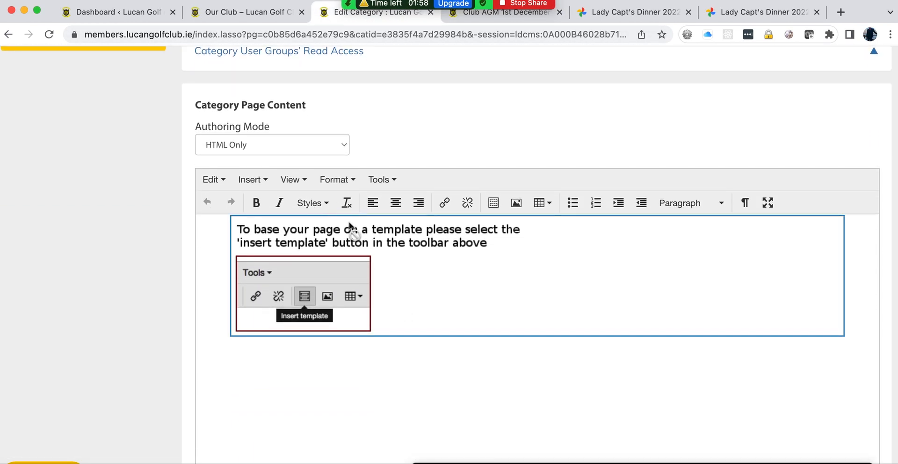
pyautogui.press('super+v')
pyautogui.scroll(15, 160, 222)
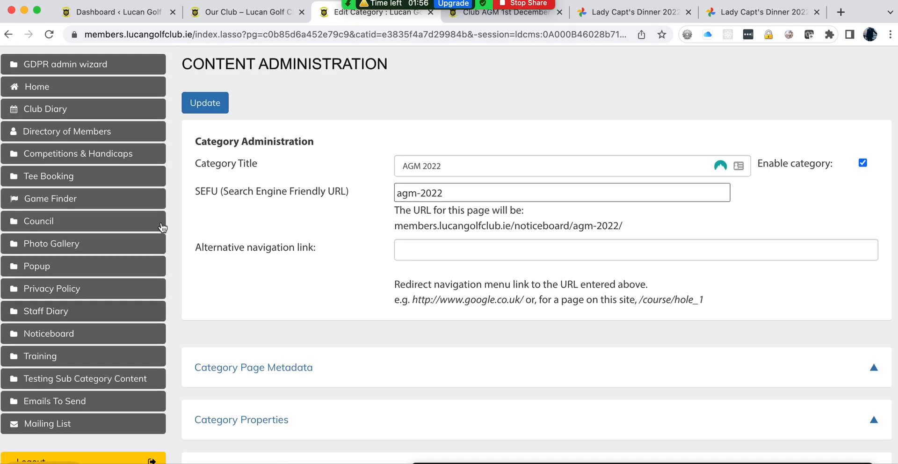
pyautogui.click(213, 208)
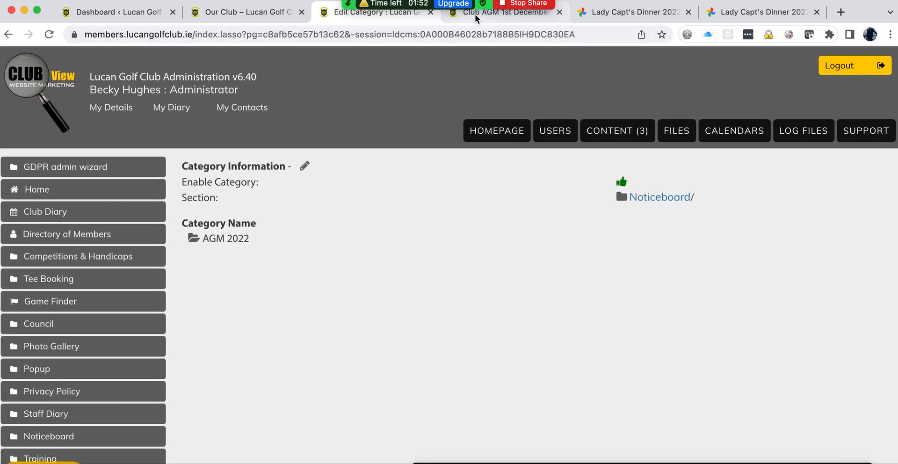
# Step: Reload the members site and open Noticeboard > AGM 2022 to view the notice
pyautogui.click(475, 16)
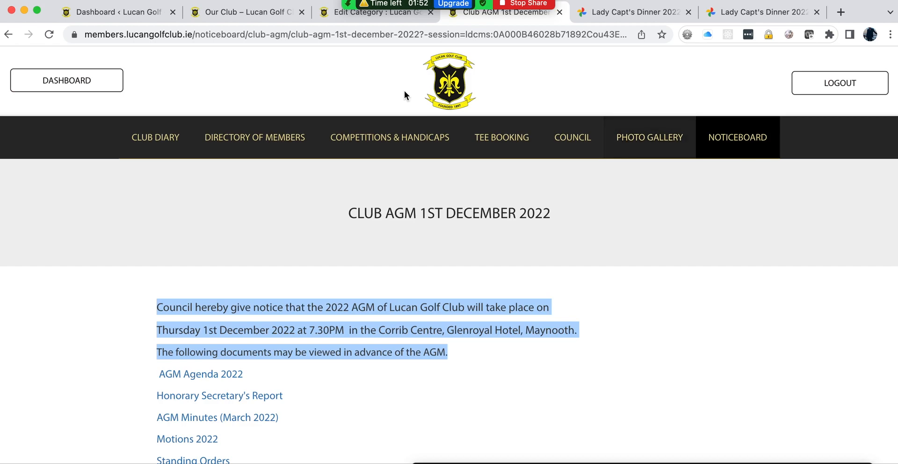
pyautogui.click(49, 34)
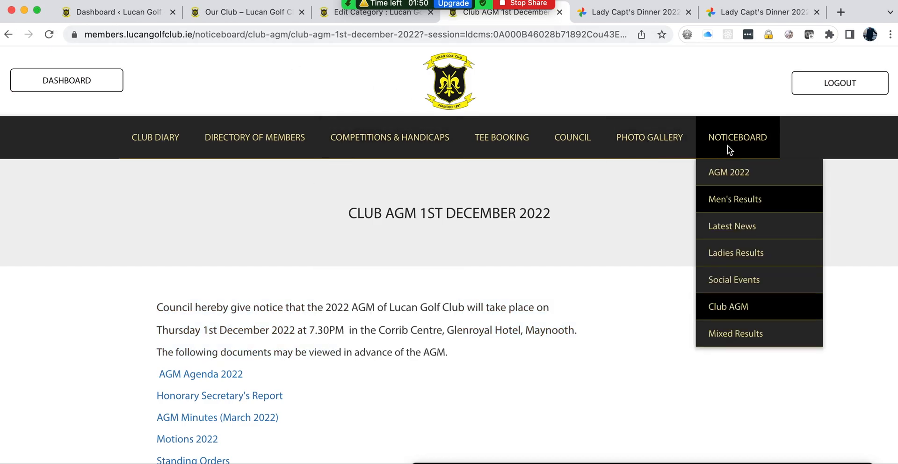
pyautogui.click(728, 174)
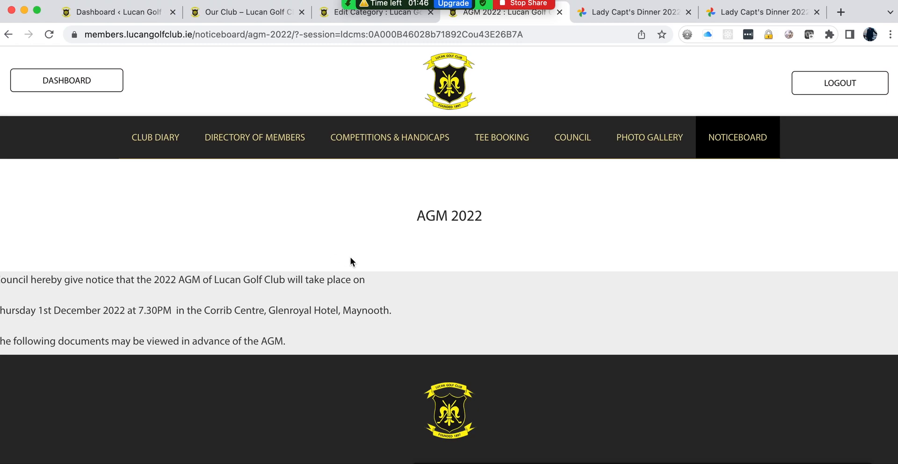
# Step: Open the Noticeboard section from the admin's content sections list
pyautogui.click(368, 15)
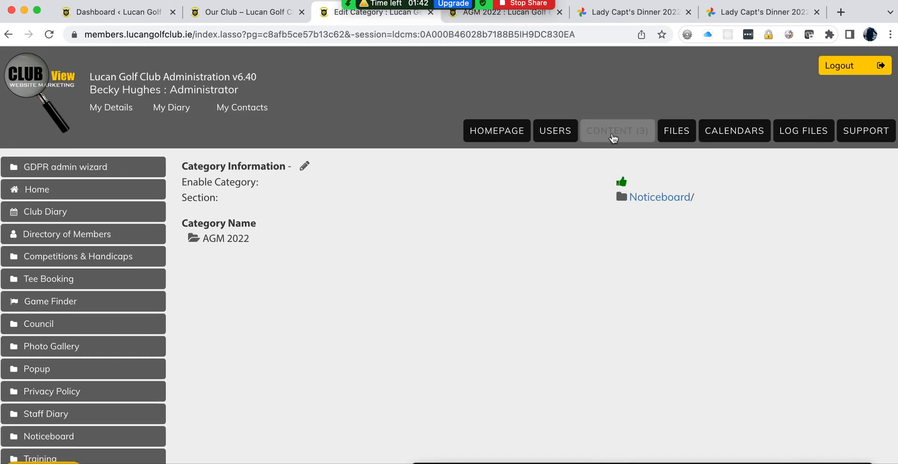
pyautogui.click(601, 136)
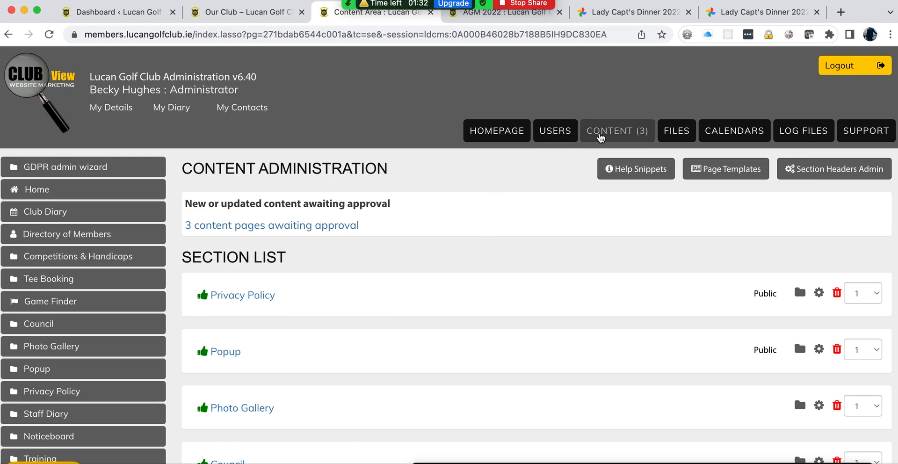
pyautogui.scroll(-7, 455, 257)
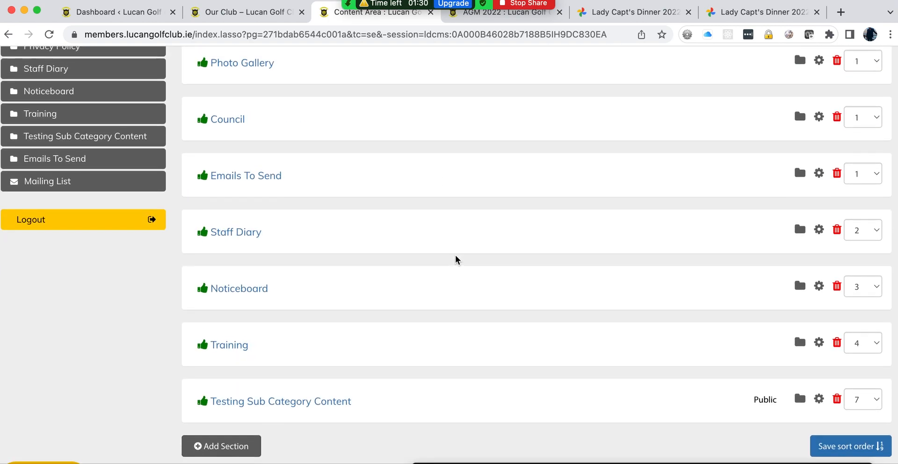
pyautogui.scroll(4, 303, 252)
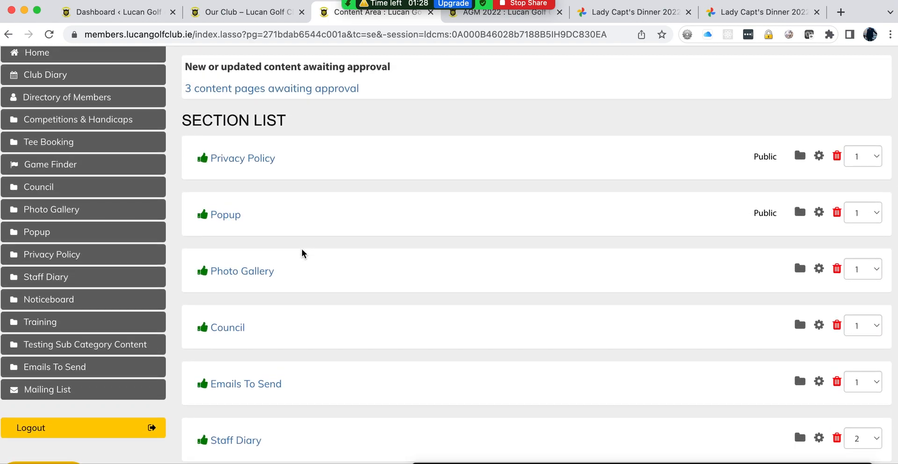
pyautogui.scroll(-3, 303, 252)
pyautogui.click(248, 353)
# Step: Check the empty Agm 2022 category settings, then return to the Noticeboard category list
pyautogui.scroll(-10, 630, 327)
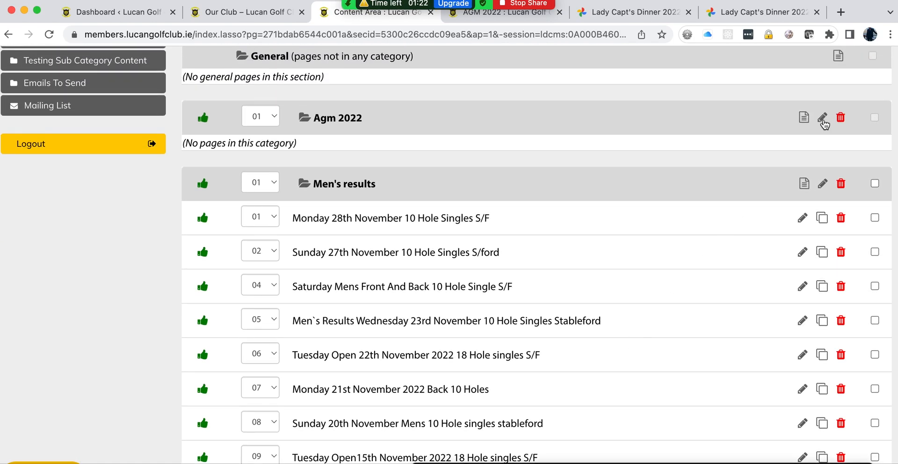
pyautogui.click(822, 119)
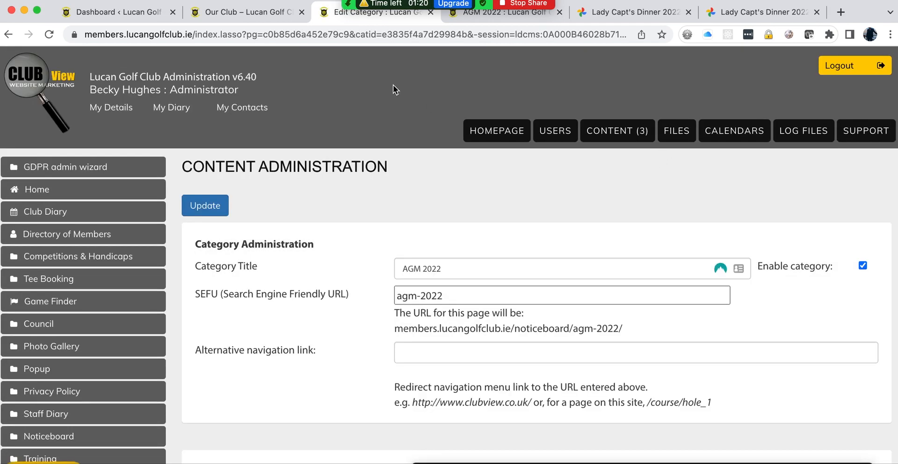
pyautogui.click(9, 34)
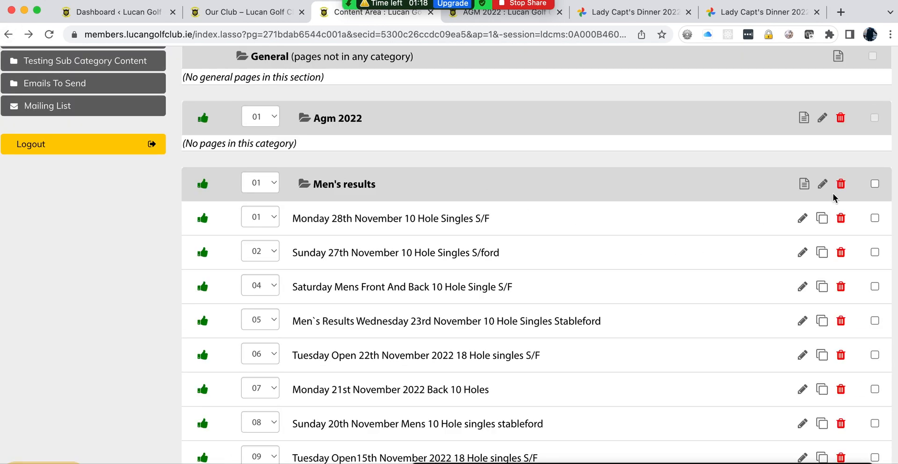
# Step: Open the Men's results category settings and review the form
pyautogui.click(822, 184)
pyautogui.scroll(-5, 501, 258)
pyautogui.scroll(-6, 502, 260)
pyautogui.scroll(10, 501, 259)
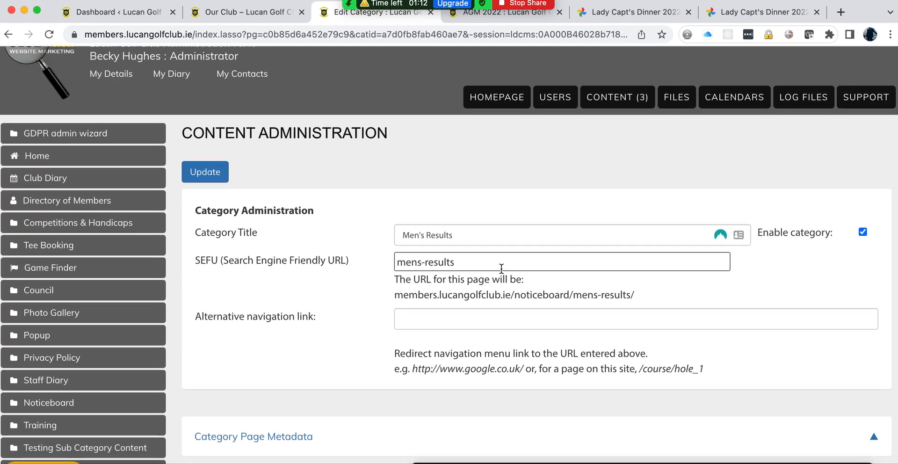
# Step: View the live Men's Results page under NOTICEBOARD on the members site, then return to its category settings
pyautogui.click(506, 15)
pyautogui.moveTo(750, 169)
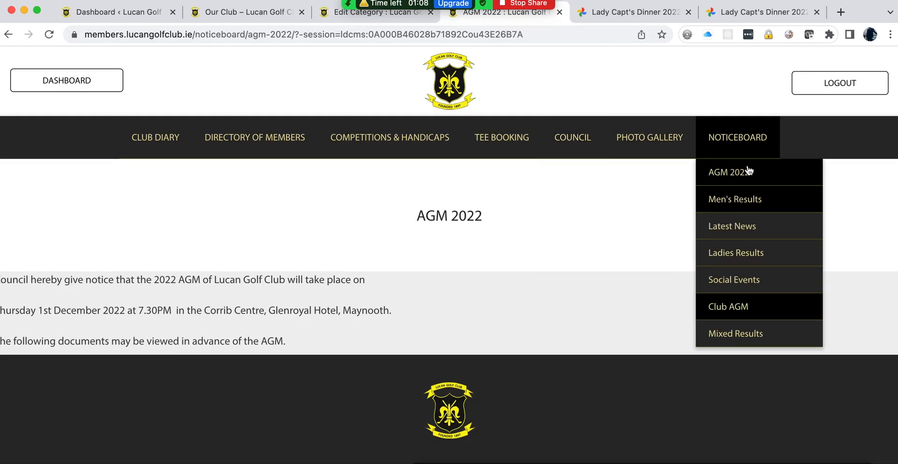
pyautogui.click(727, 201)
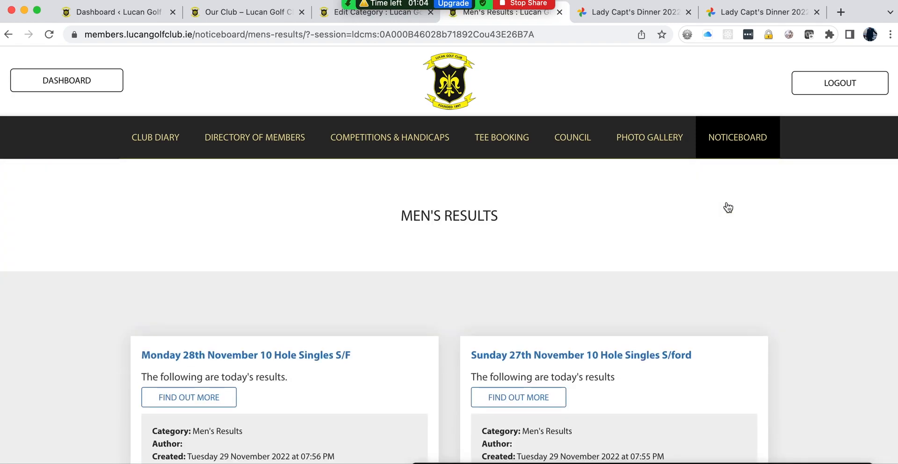
pyautogui.click(364, 13)
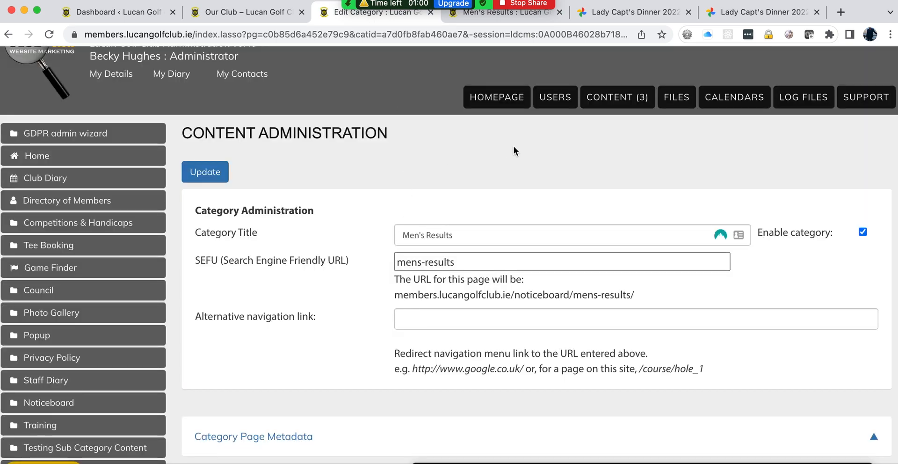